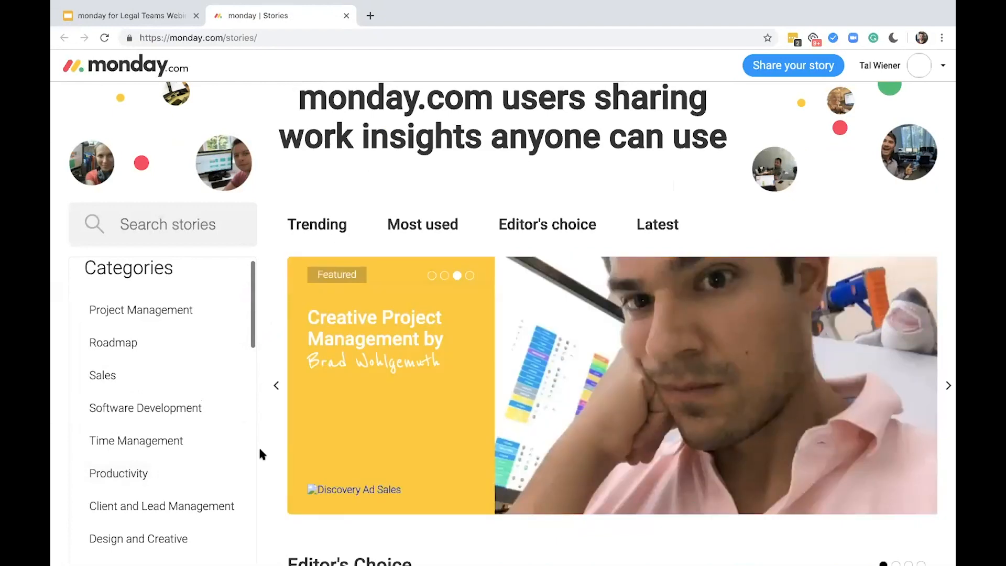
# Search the stories for "legal" and open the template "Prioritize and track all legal tasks"
pyautogui.scroll(-2, 261, 449)
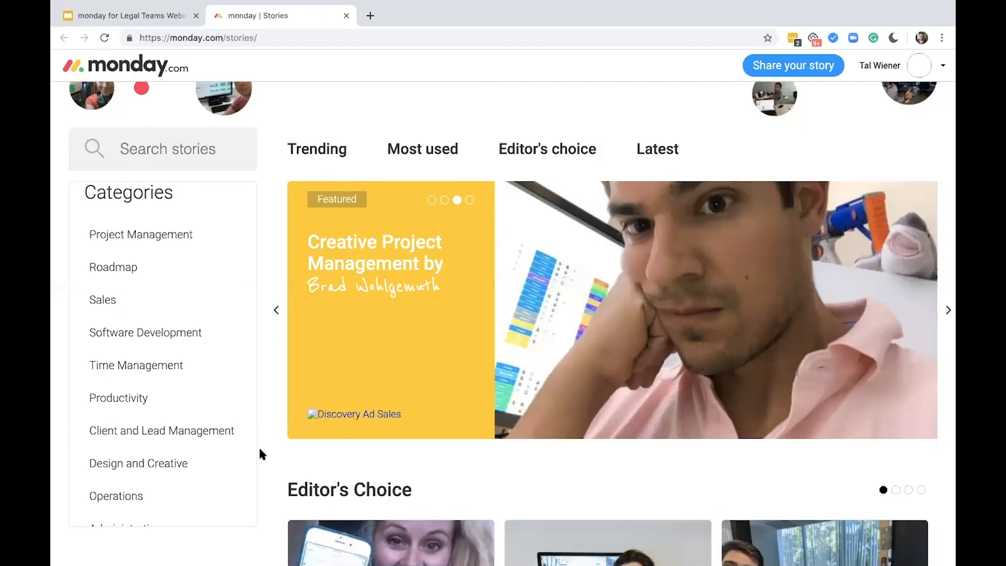
pyautogui.scroll(1, 261, 449)
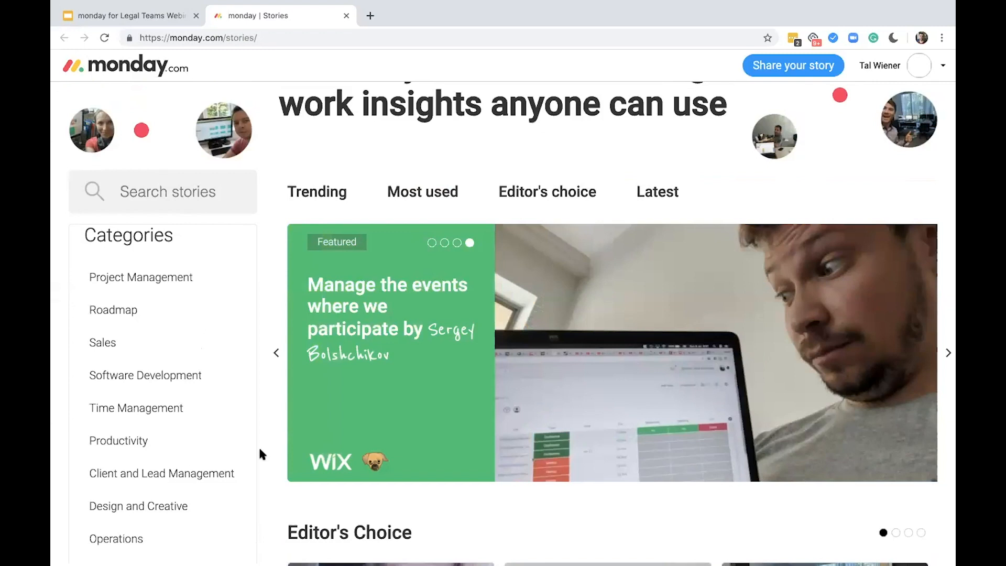
pyautogui.click(218, 203)
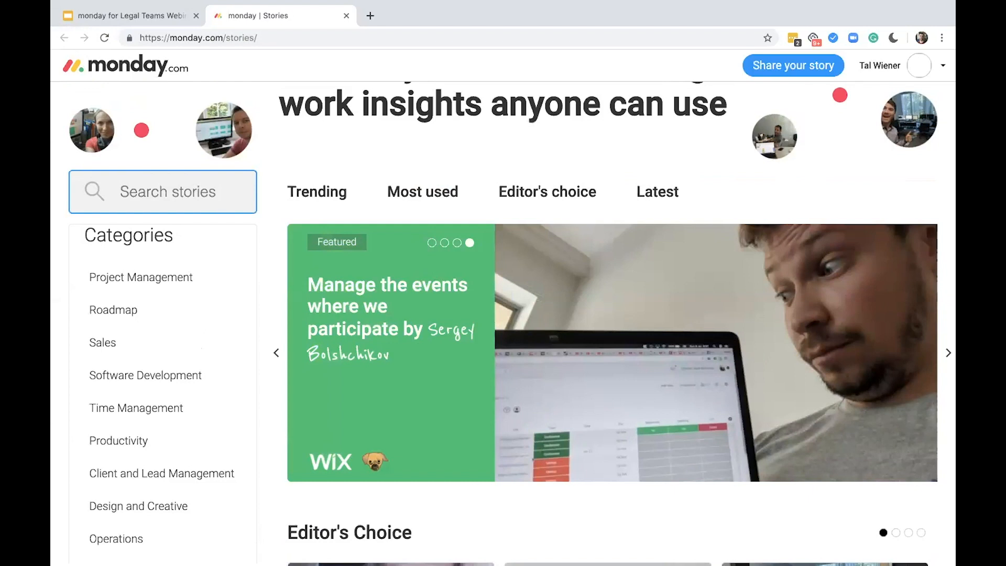
pyautogui.write('legal')
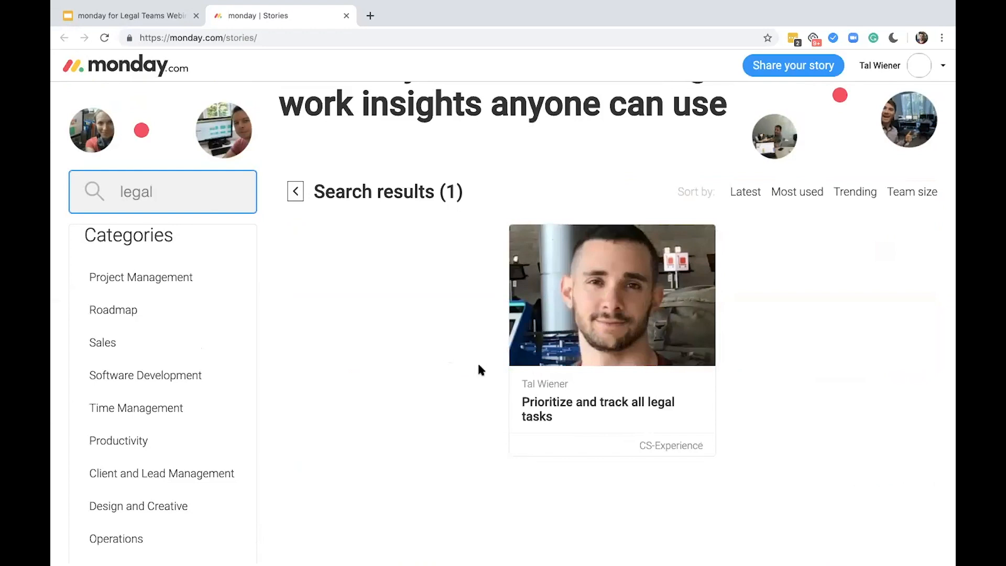
pyautogui.moveTo(648, 352)
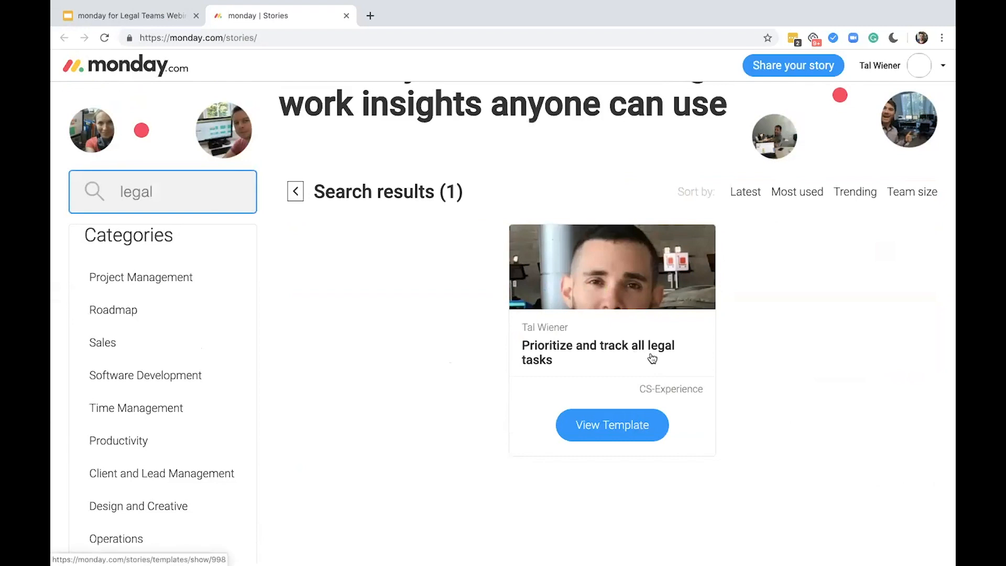
pyautogui.click(602, 435)
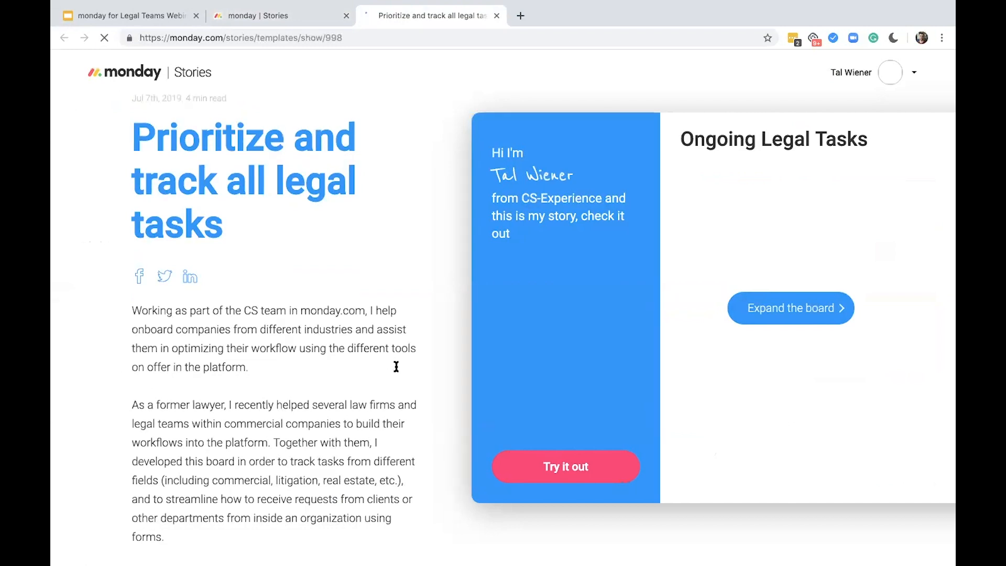
# Read through the template story, expand its Ongoing Legal Tasks board preview and try the template out
pyautogui.scroll(-10, 455, 351)
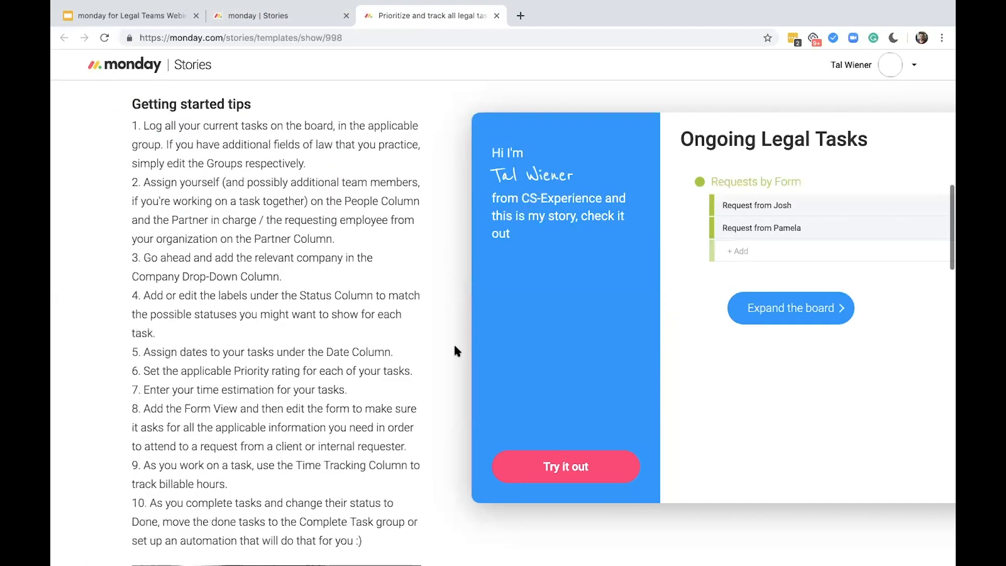
pyautogui.scroll(-4, 453, 342)
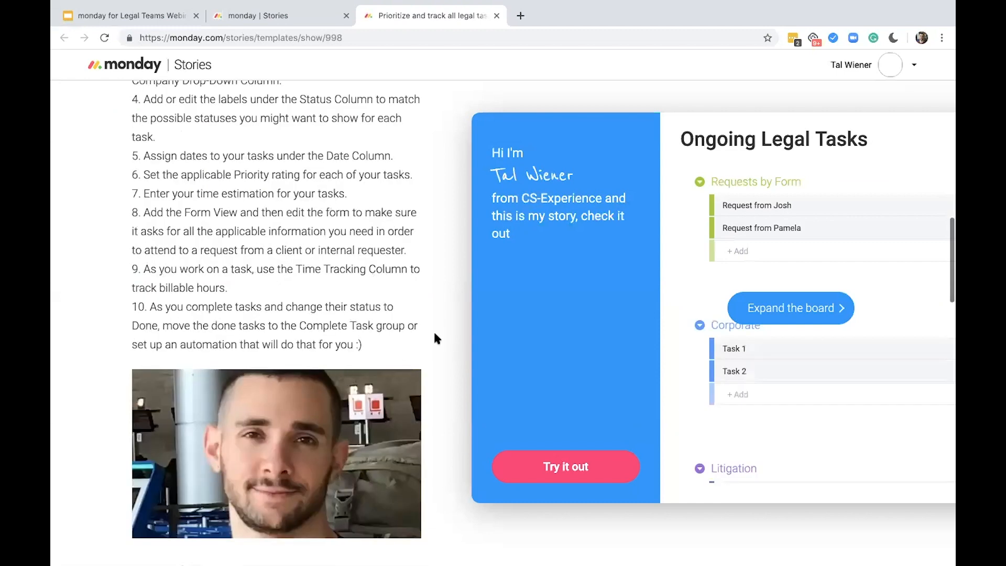
pyautogui.scroll(-6, 434, 338)
pyautogui.scroll(-3, 435, 338)
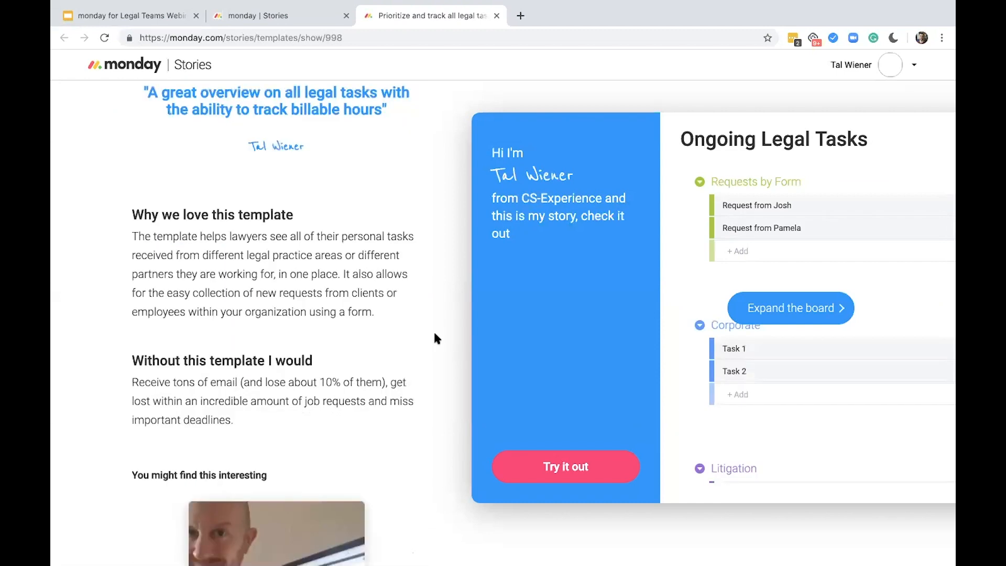
pyautogui.scroll(8, 435, 338)
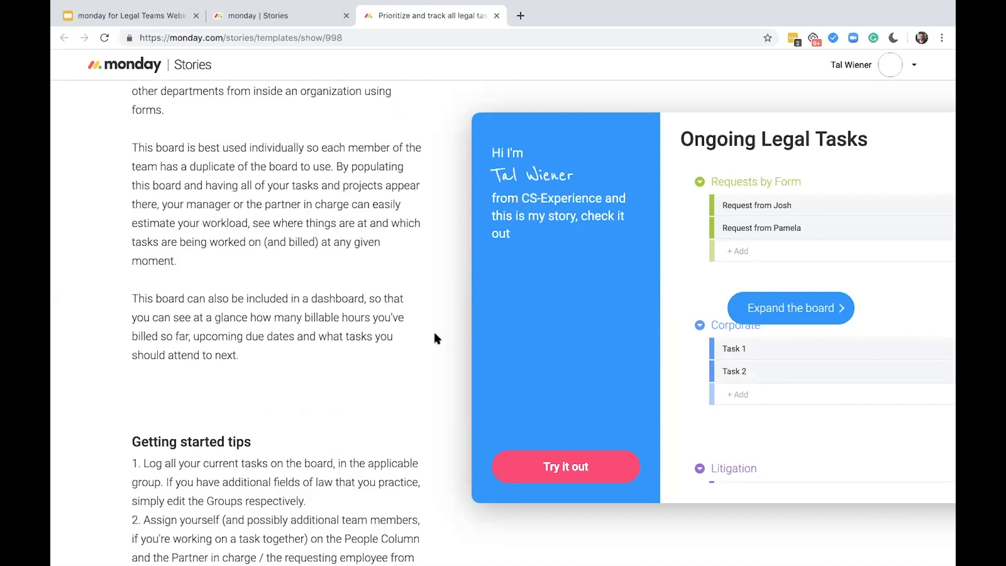
pyautogui.click(822, 309)
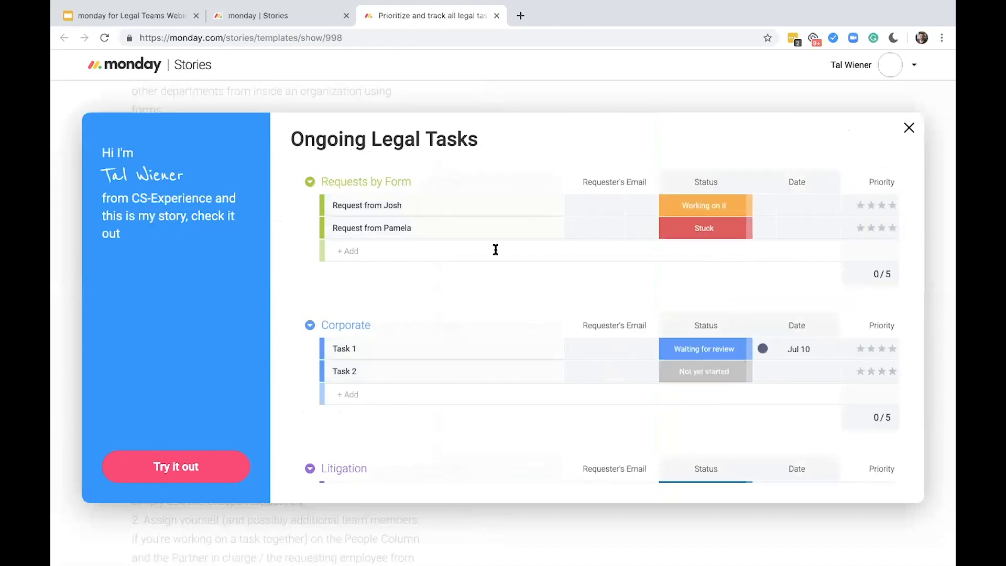
pyautogui.click(173, 473)
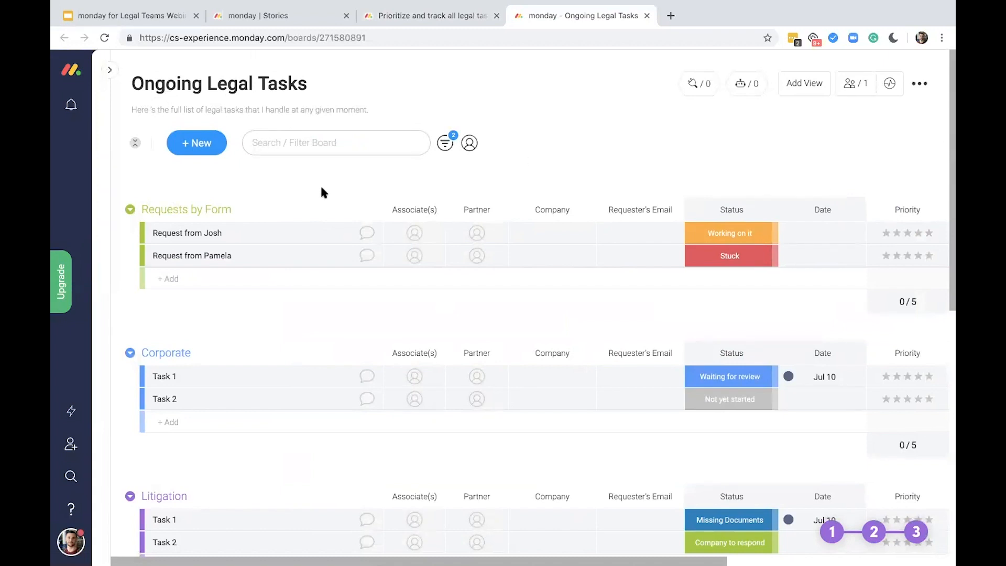
# Examine the groups and sample tasks on the Ongoing Legal Tasks board
pyautogui.scroll(-1, 323, 193)
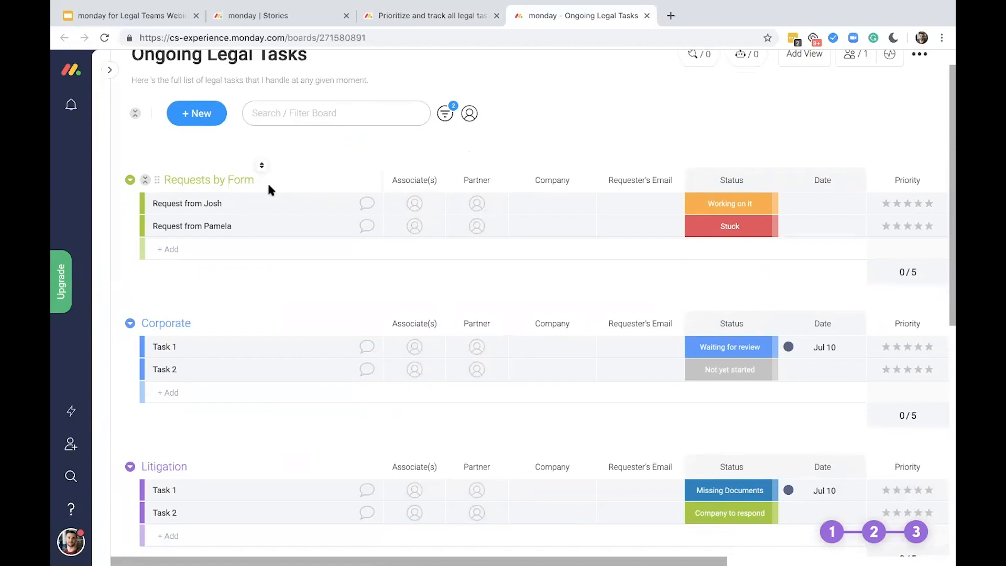
pyautogui.scroll(1, 319, 210)
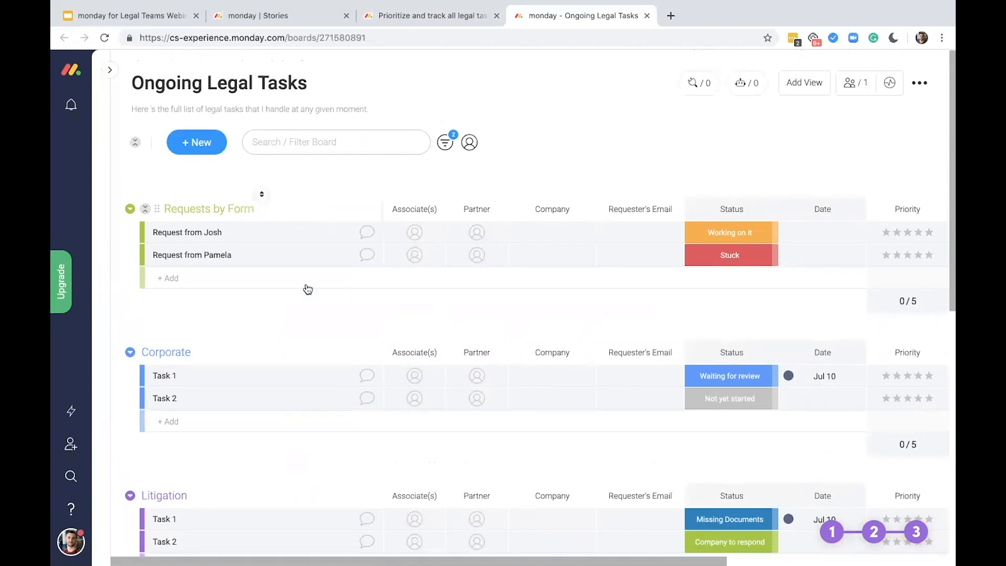
pyautogui.scroll(-5, 306, 285)
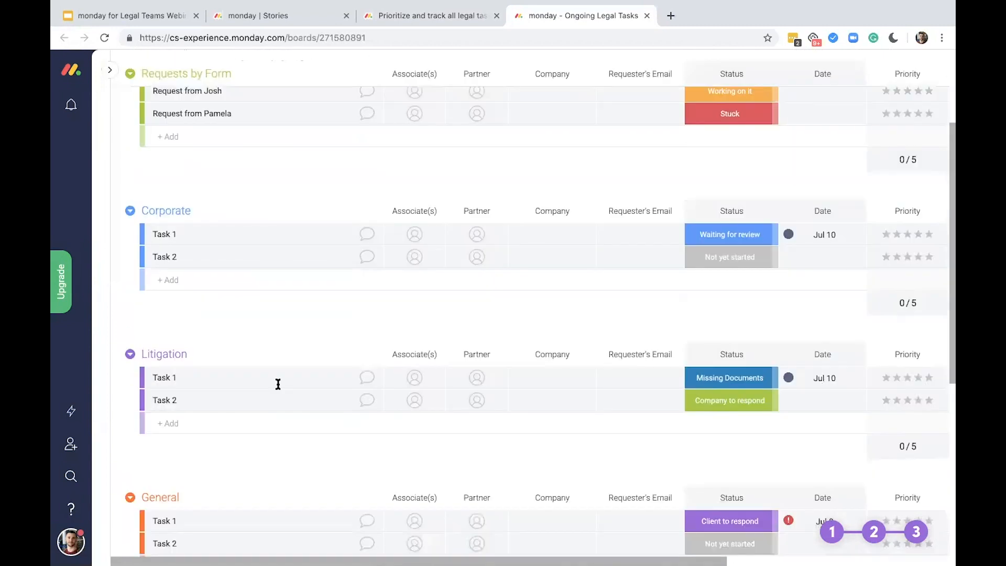
pyautogui.scroll(-5, 281, 460)
pyautogui.scroll(4, 281, 460)
pyautogui.scroll(3, 281, 461)
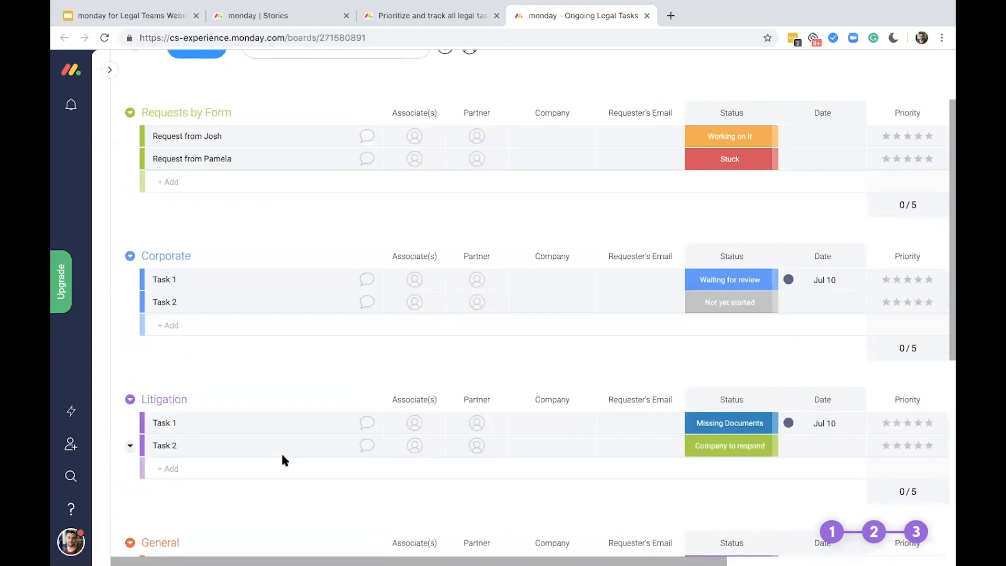
pyautogui.scroll(3, 289, 404)
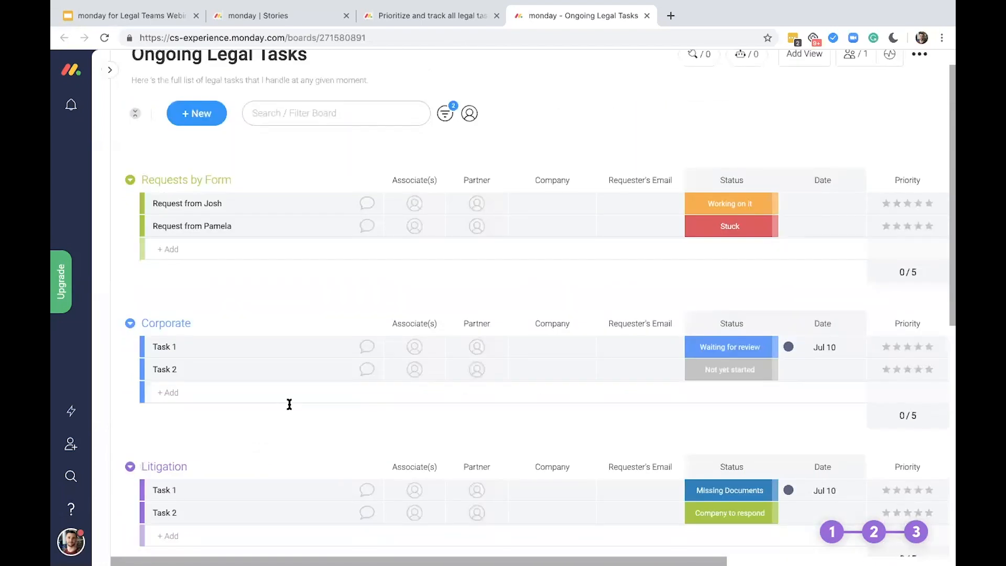
# Rename the Corporate group to "Labor Law" and the Litigation group to "IP"
pyautogui.click(211, 322)
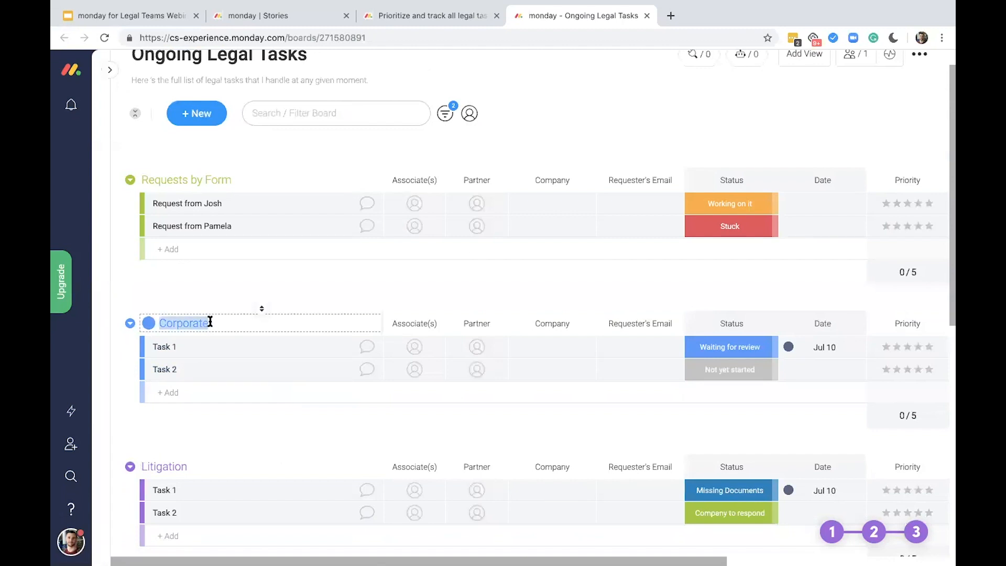
pyautogui.write('Labor Law')
pyautogui.click(261, 453)
pyautogui.write('IP')
pyautogui.press('Return')
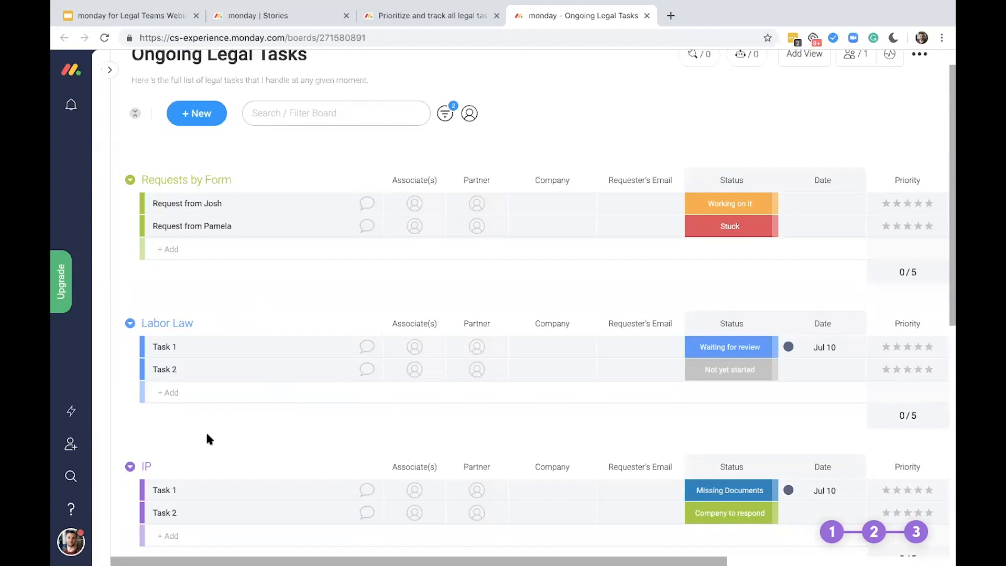
# Review the board's practice-area groups and their tasks, including Labor Law and IP
pyautogui.scroll(-1, 206, 435)
pyautogui.scroll(-3, 207, 434)
pyautogui.scroll(3, 206, 434)
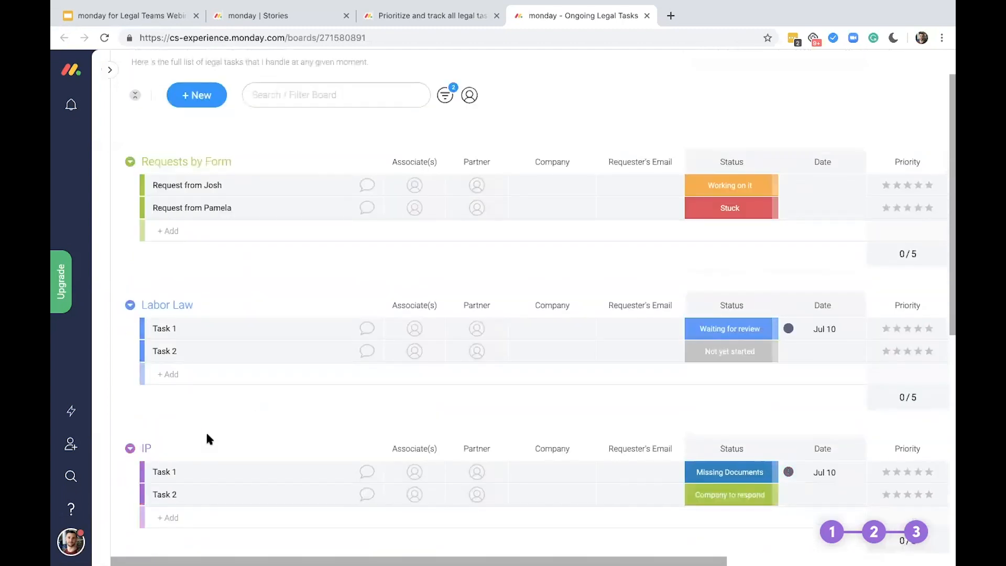
pyautogui.scroll(1, 207, 435)
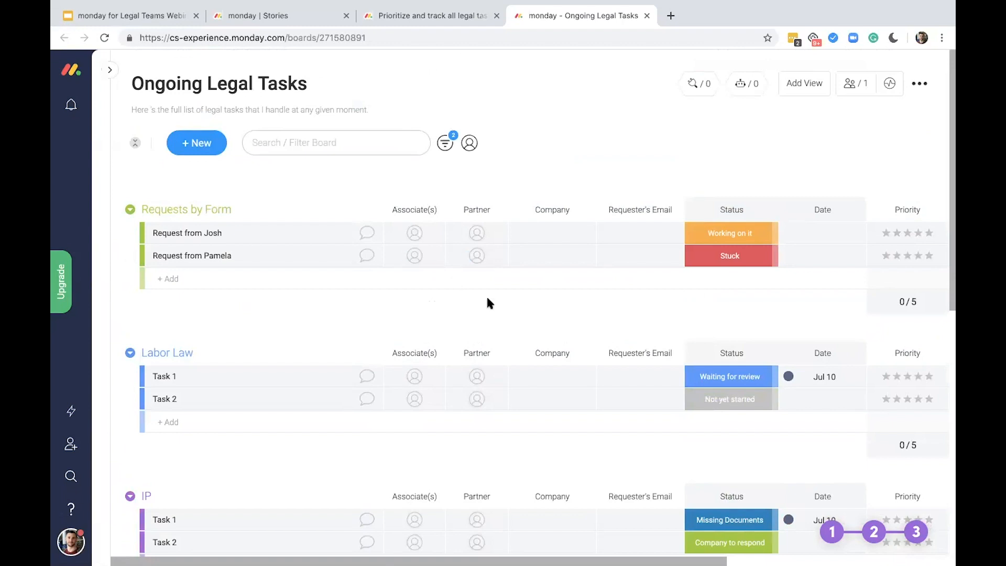
pyautogui.scroll(-1, 265, 412)
pyautogui.scroll(1, 266, 410)
pyautogui.scroll(-1, 265, 410)
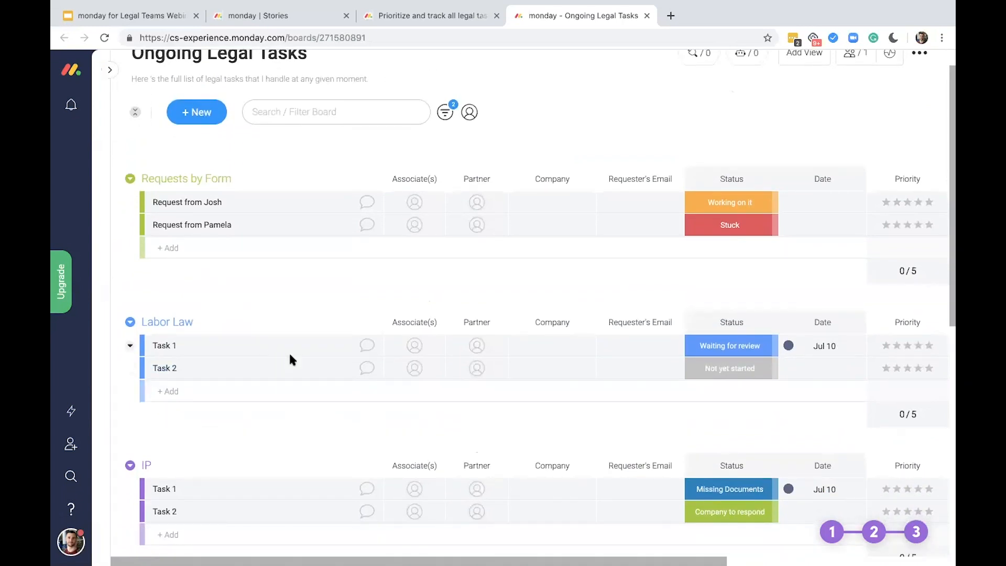
# Append a hyphen and the board owner's first name to the Ongoing Legal Tasks board title
pyautogui.scroll(1, 288, 354)
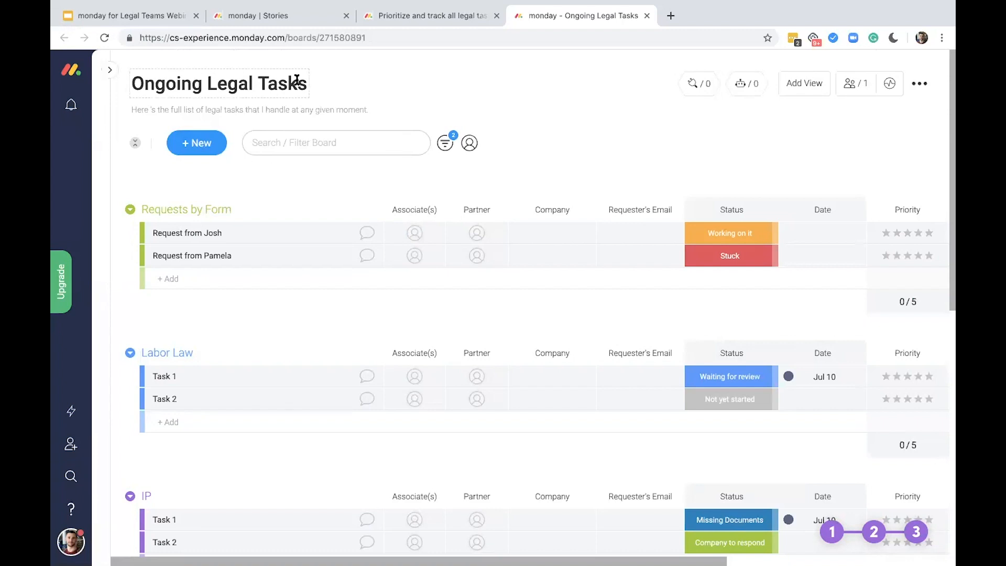
pyautogui.write('- Tal')
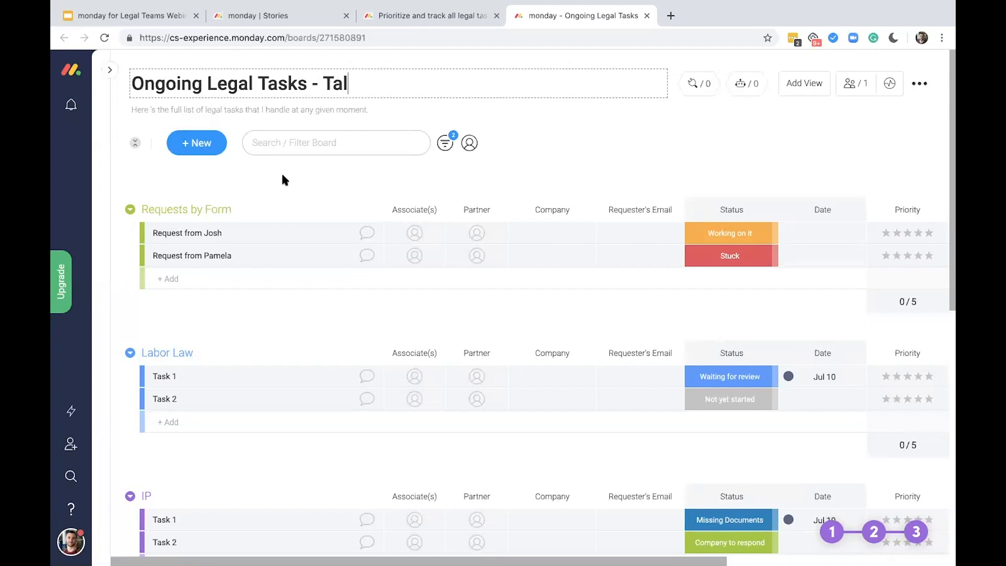
pyautogui.press('Return')
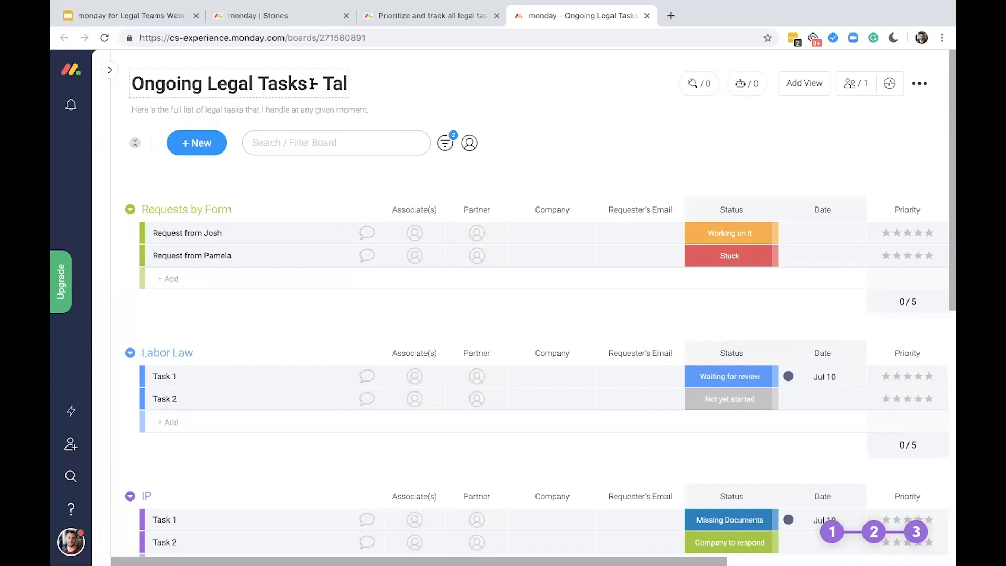
# Assign two team members as associates on the first item in the Requests by Form group
pyautogui.click(411, 237)
pyautogui.click(436, 278)
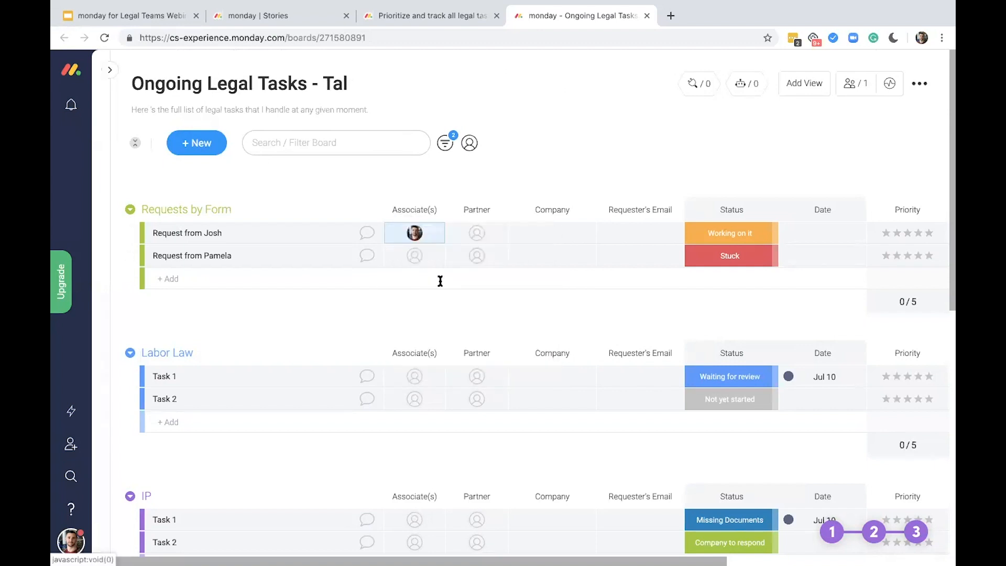
pyautogui.click(406, 234)
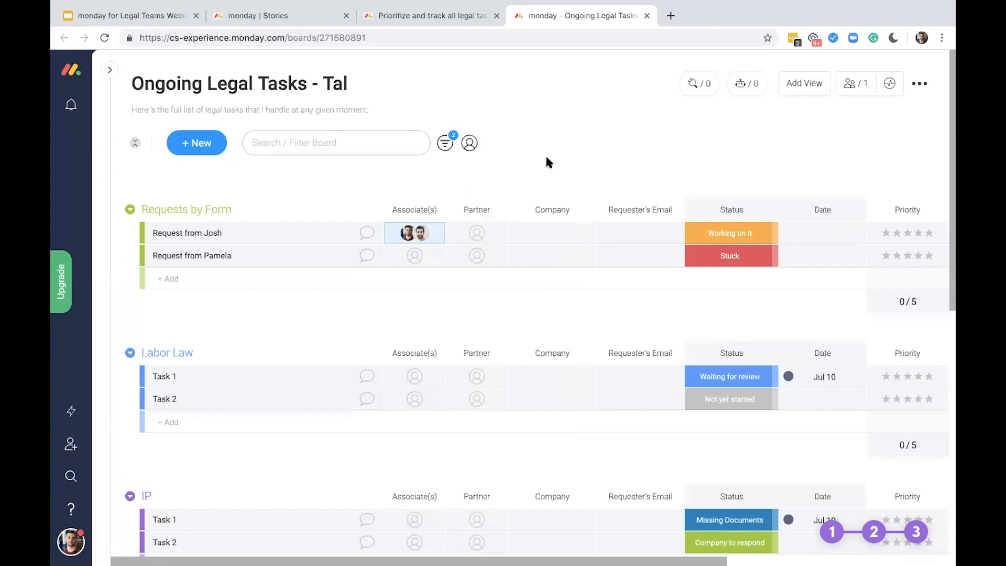
# Open the first request's Company cell, leave it empty, and examine the columns through Time Est. and Time Tracking
pyautogui.click(571, 228)
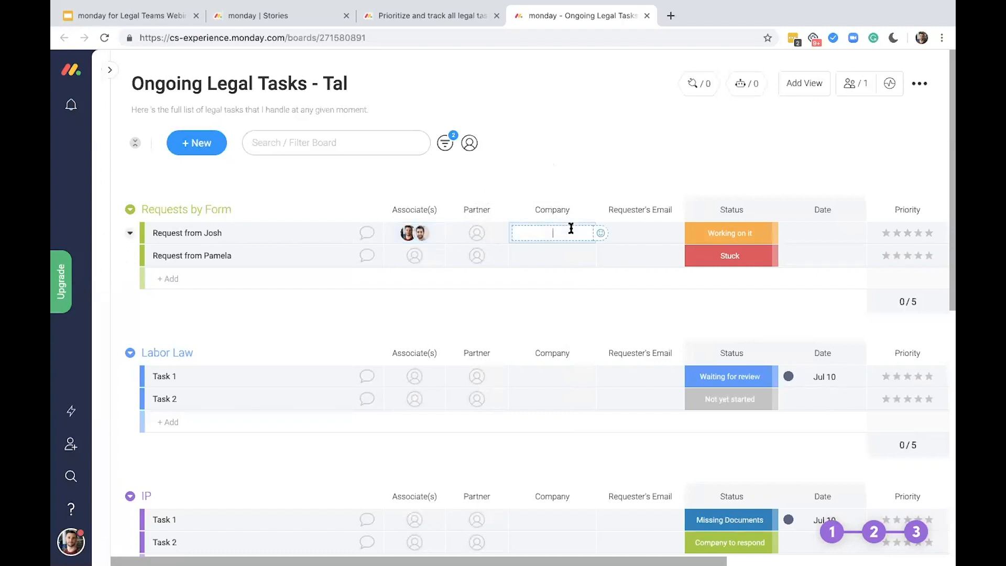
pyautogui.click(574, 169)
pyautogui.hscroll(2, 598, 195)
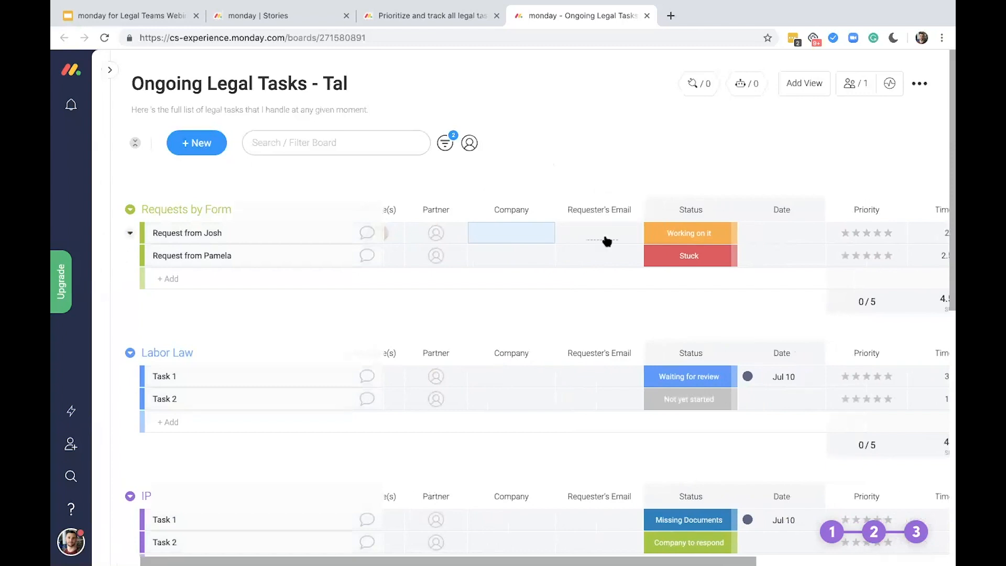
pyautogui.hscroll(1, 653, 163)
pyautogui.hscroll(3, 653, 163)
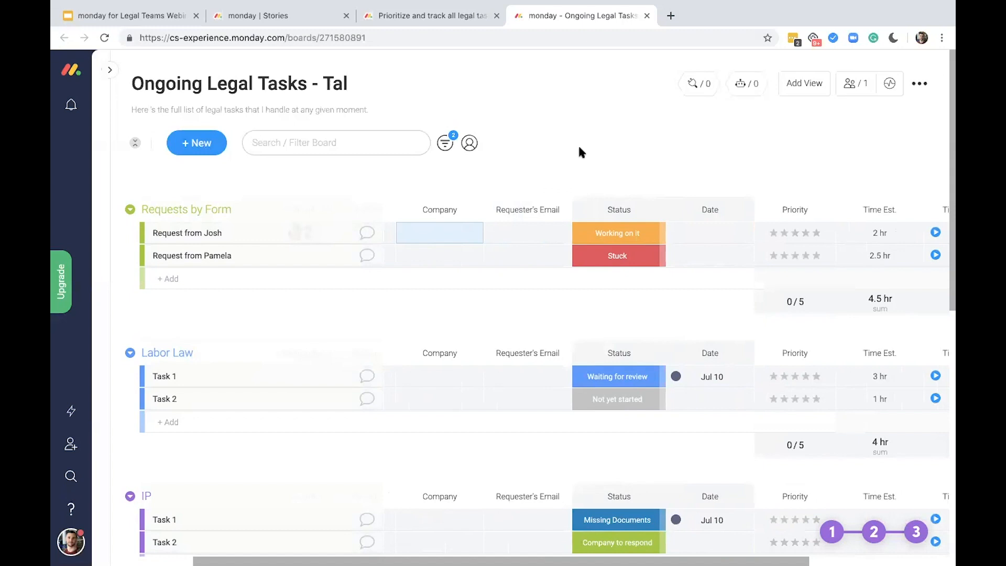
pyautogui.hscroll(3, 653, 162)
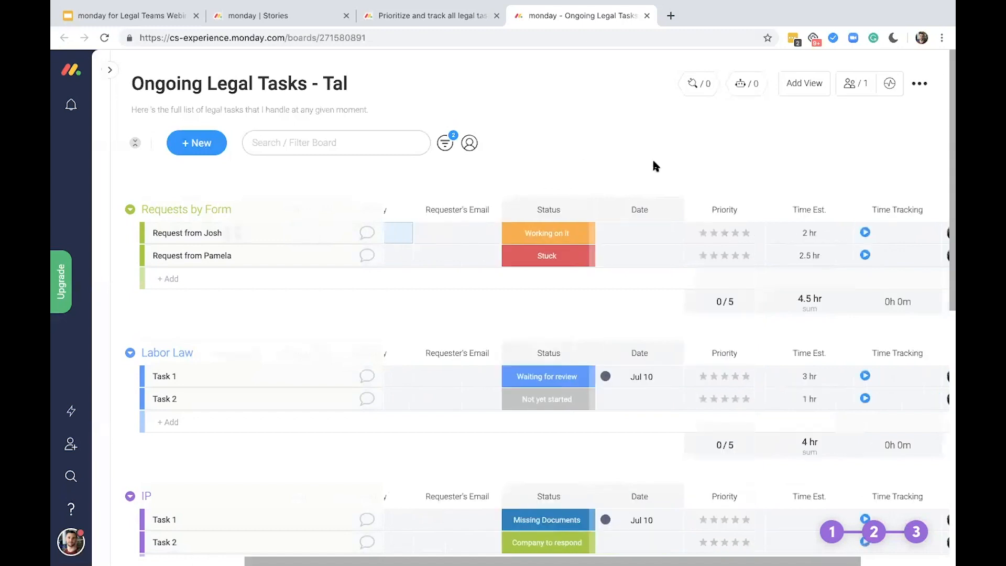
pyautogui.hscroll(1, 655, 166)
# View the status label options for the first request and set its date to July 11, 2019
pyautogui.click(545, 234)
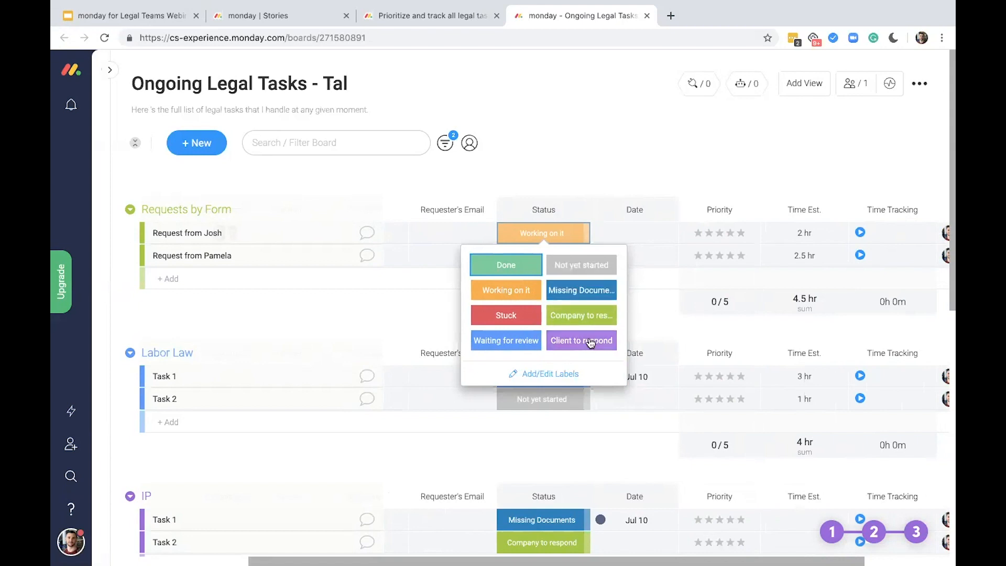
pyautogui.click(419, 312)
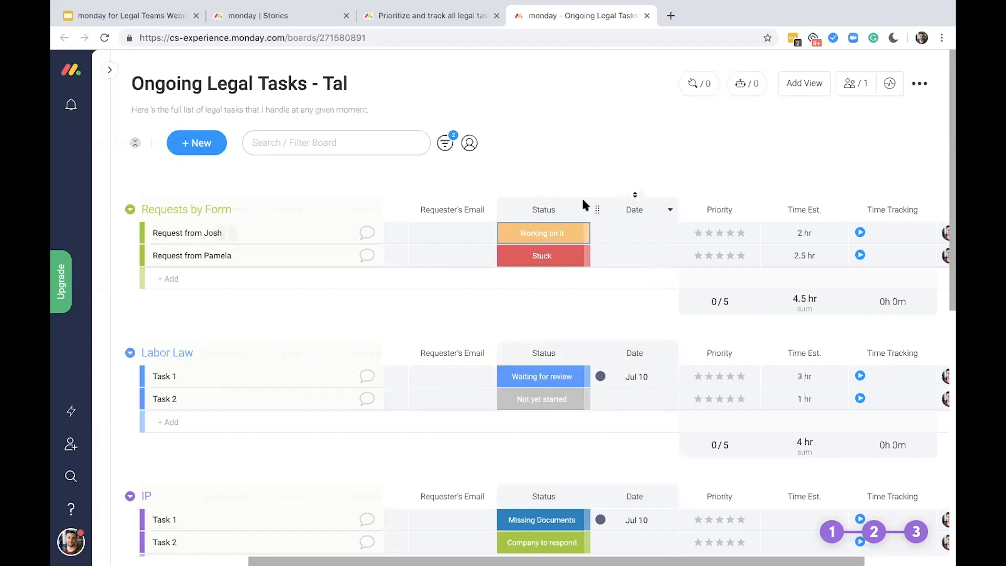
pyautogui.click(636, 235)
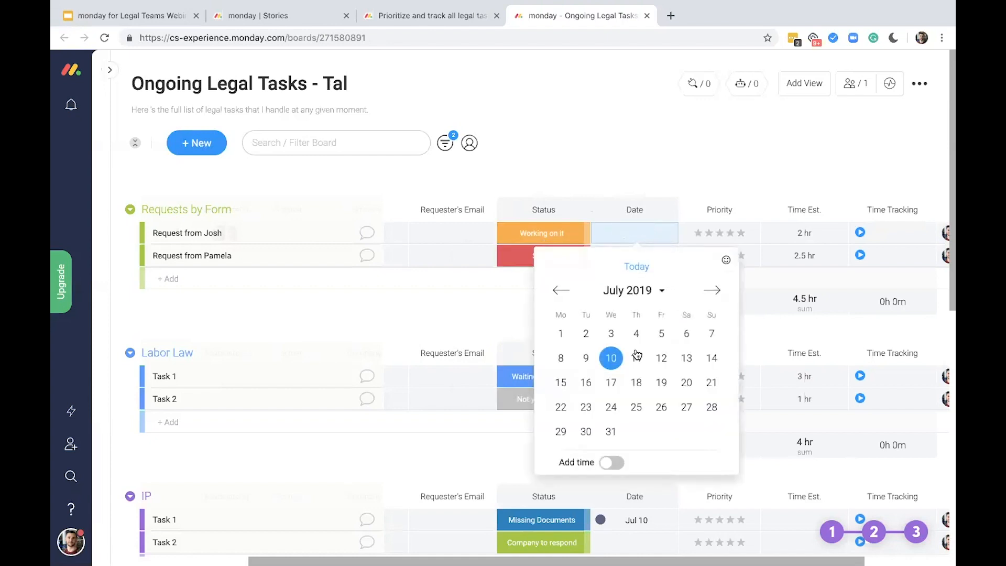
pyautogui.click(636, 357)
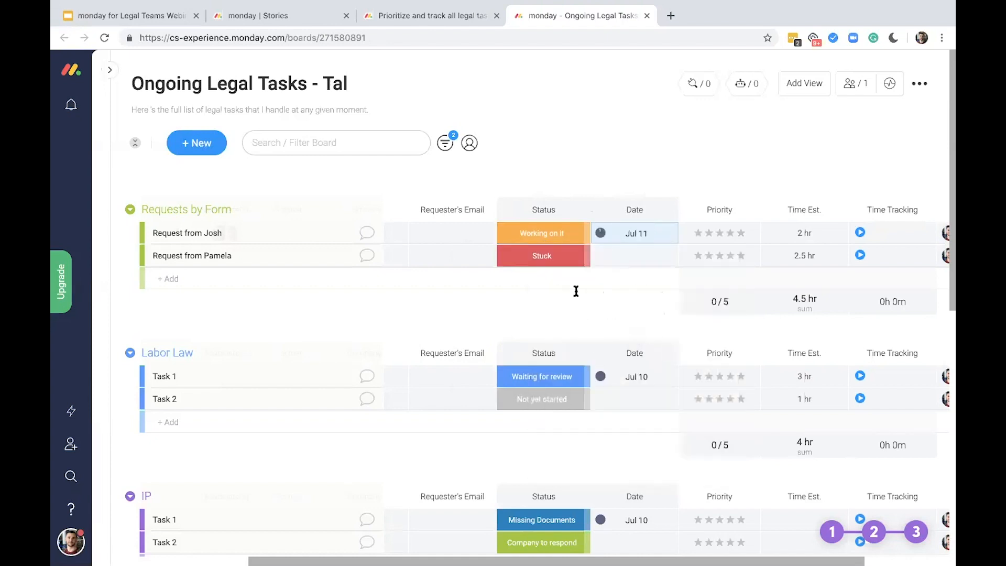
# Mark the first request in Requests by Form as Done and switch its status back to Working on it
pyautogui.click(571, 237)
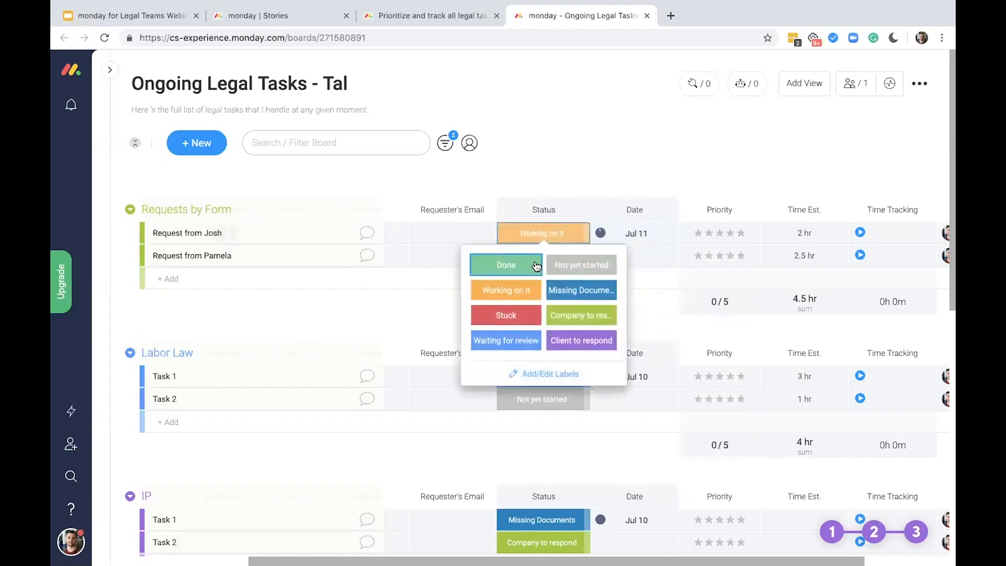
pyautogui.click(536, 265)
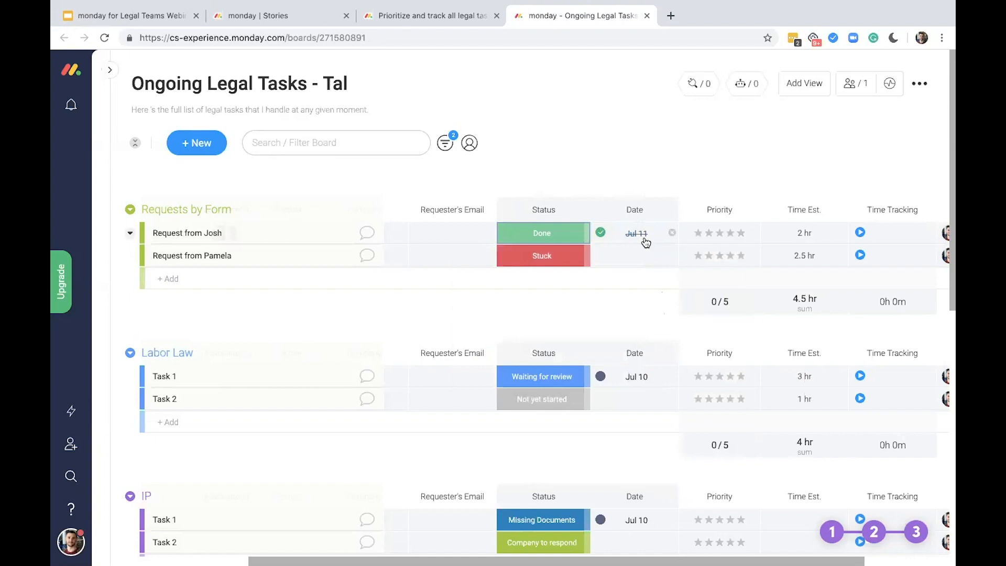
pyautogui.click(545, 234)
pyautogui.click(521, 292)
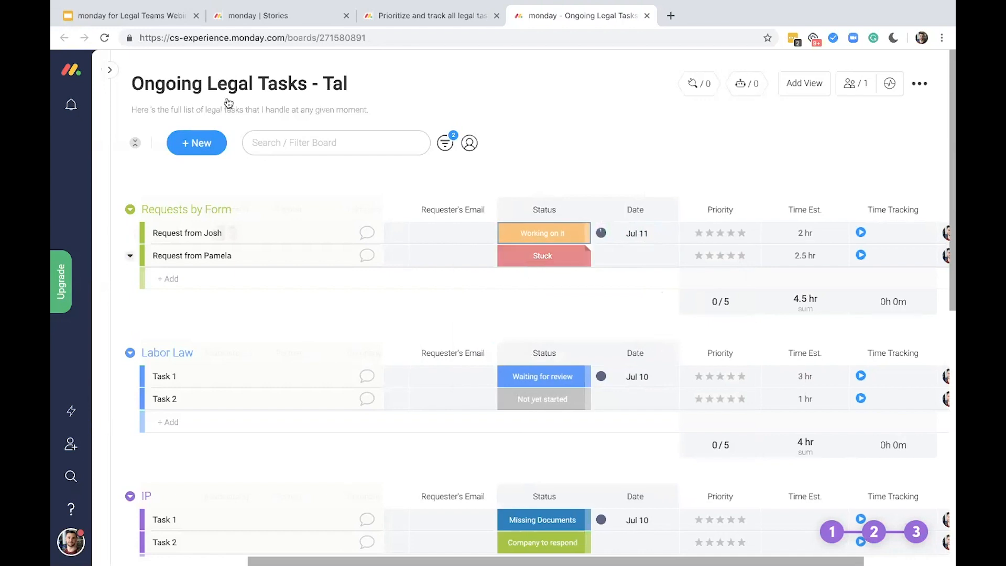
# Expand the navigation sidebar, look over the My Week entry alongside the board's assignee, status and date columns, and collapse the sidebar
pyautogui.click(109, 70)
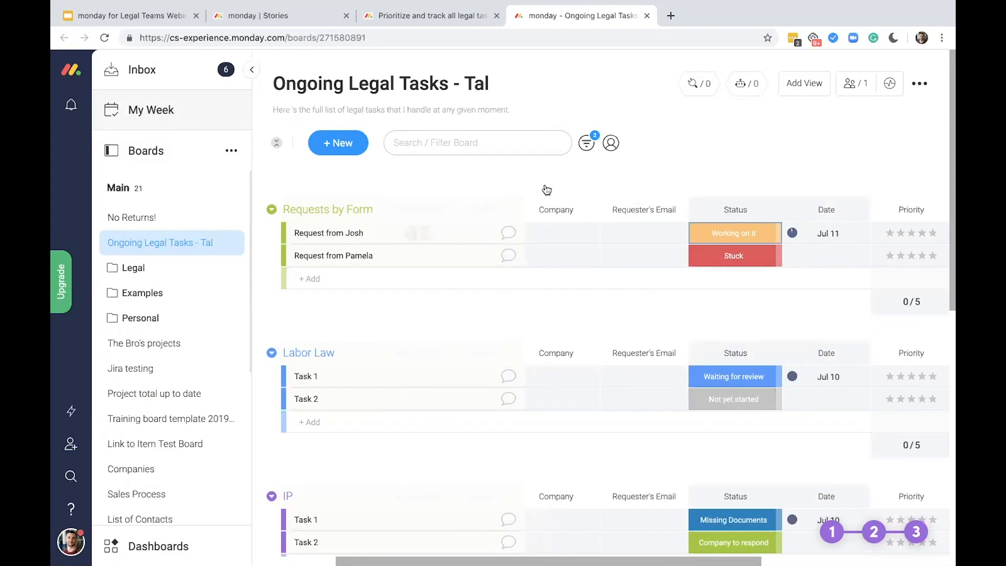
pyautogui.hscroll(-3, 545, 236)
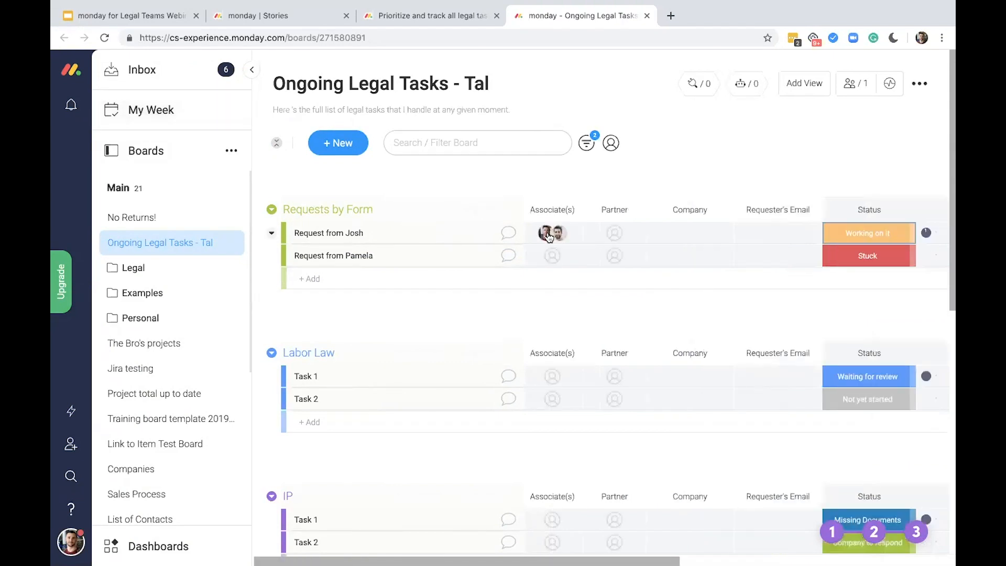
pyautogui.hscroll(3, 634, 245)
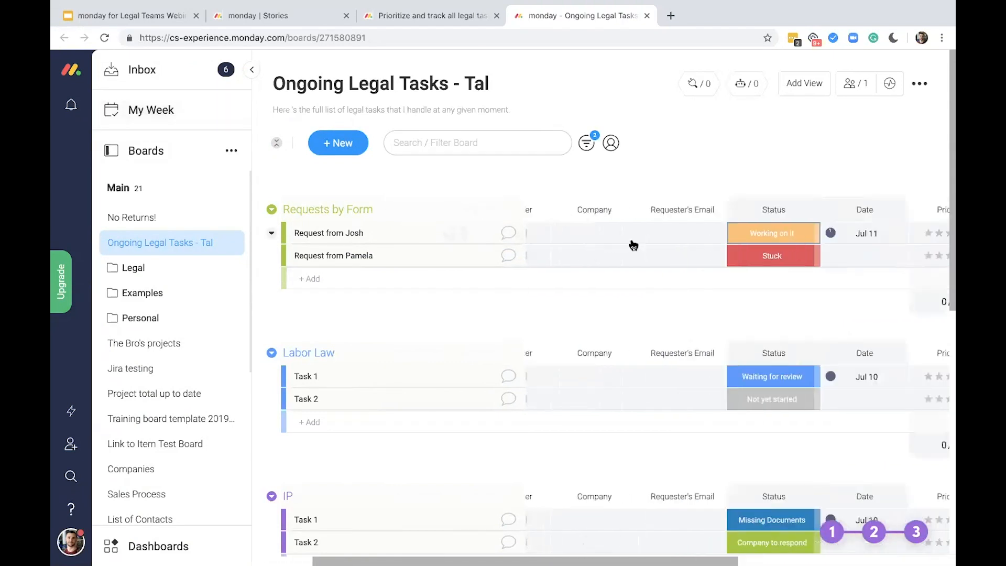
pyautogui.hscroll(2, 633, 245)
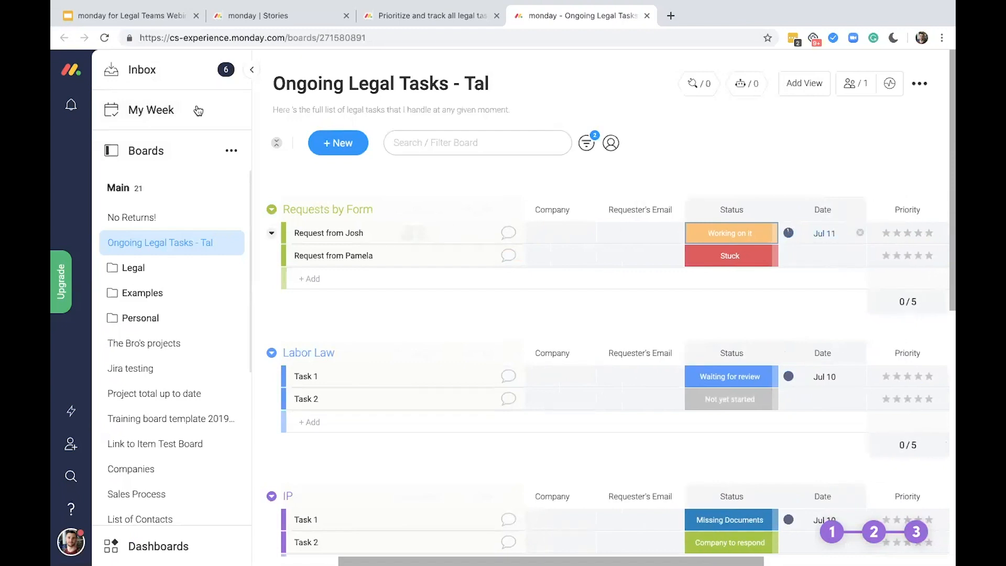
pyautogui.click(250, 70)
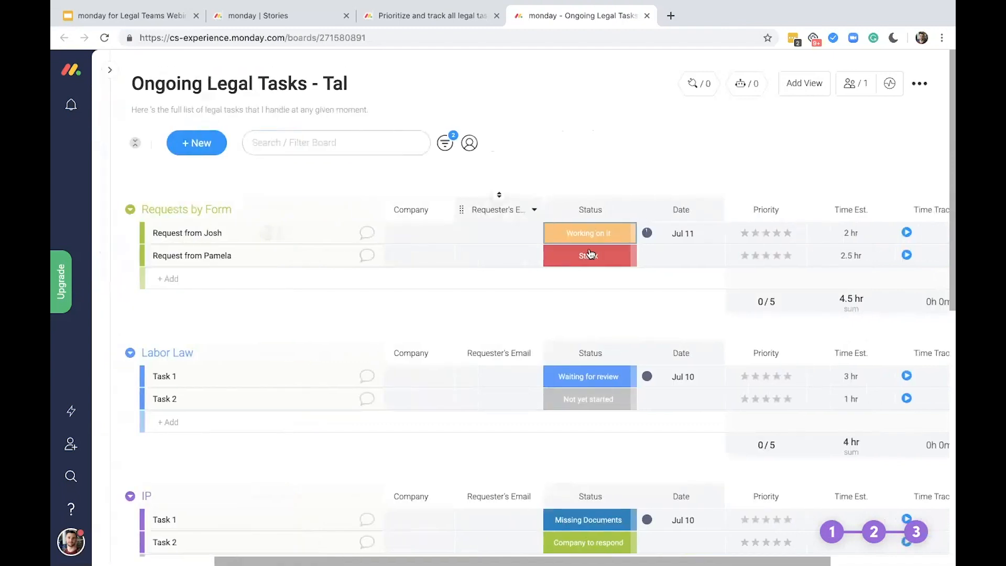
# Rename the Priority column as Urgency
pyautogui.hscroll(3, 629, 262)
pyautogui.hscroll(3, 708, 205)
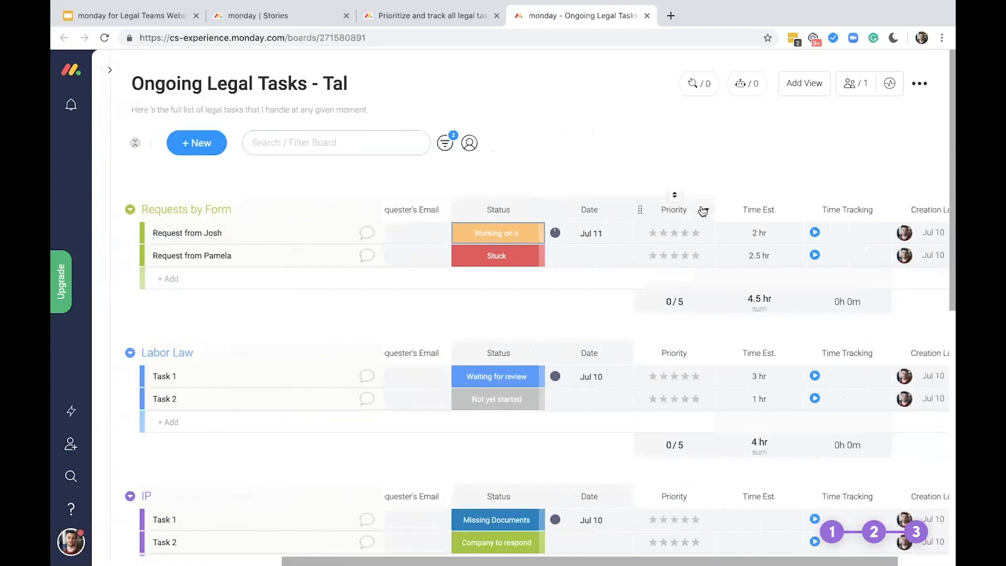
pyautogui.click(663, 208)
pyautogui.write('Urgency')
pyautogui.click(828, 174)
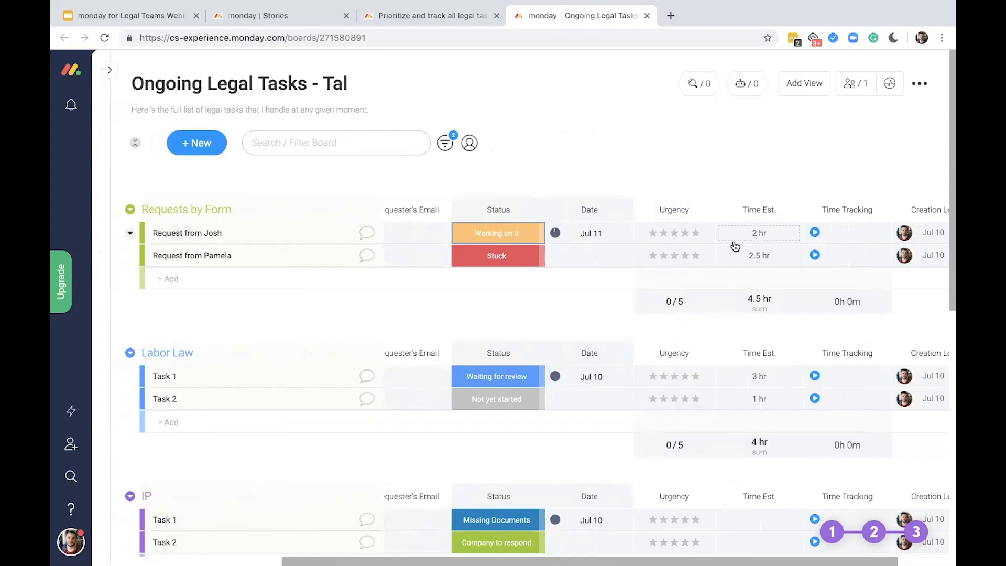
# Record a short time tracking session for the first request in Requests by Form and open its Time Tracking Log
pyautogui.hscroll(-2, 735, 246)
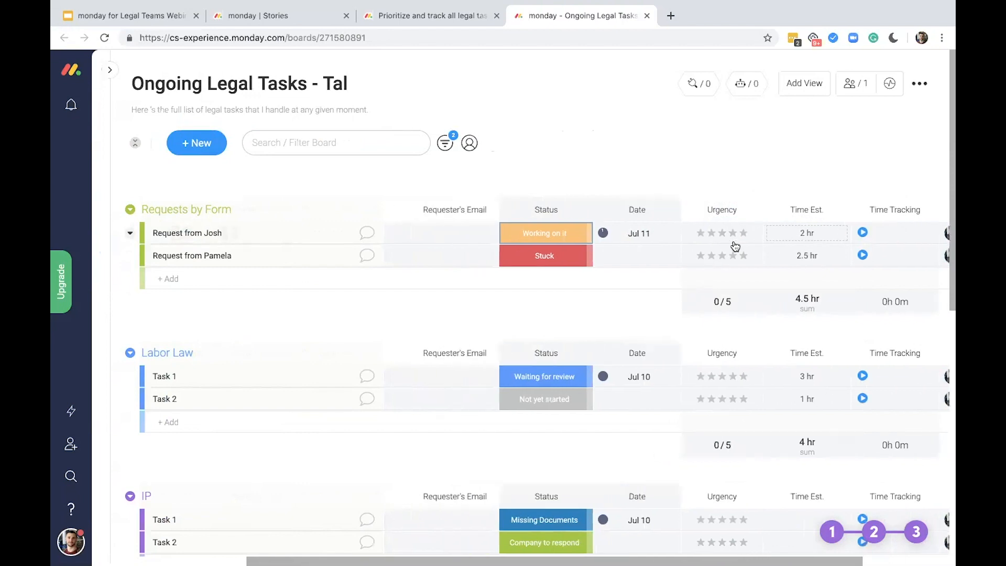
pyautogui.hscroll(-6, 735, 246)
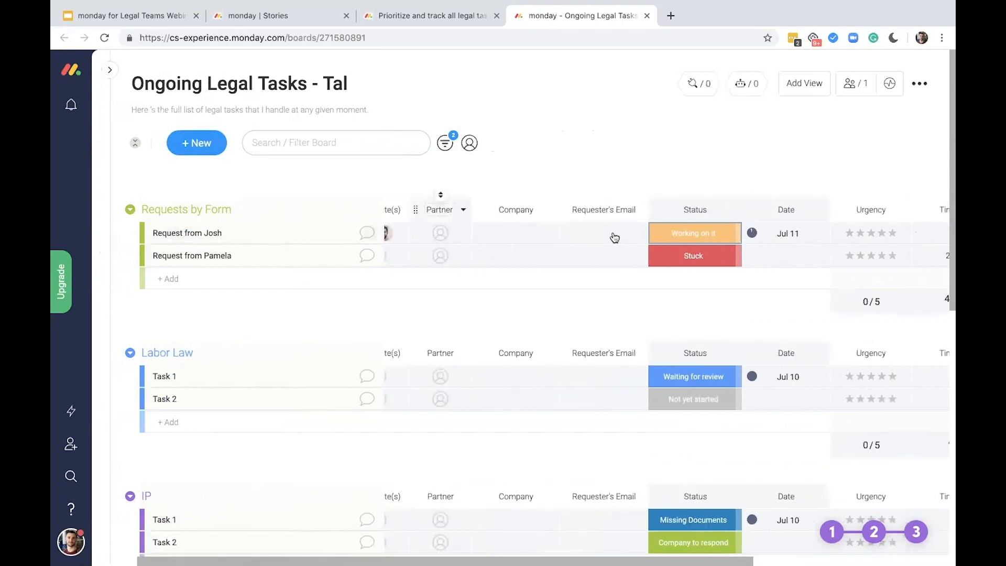
pyautogui.hscroll(6, 768, 224)
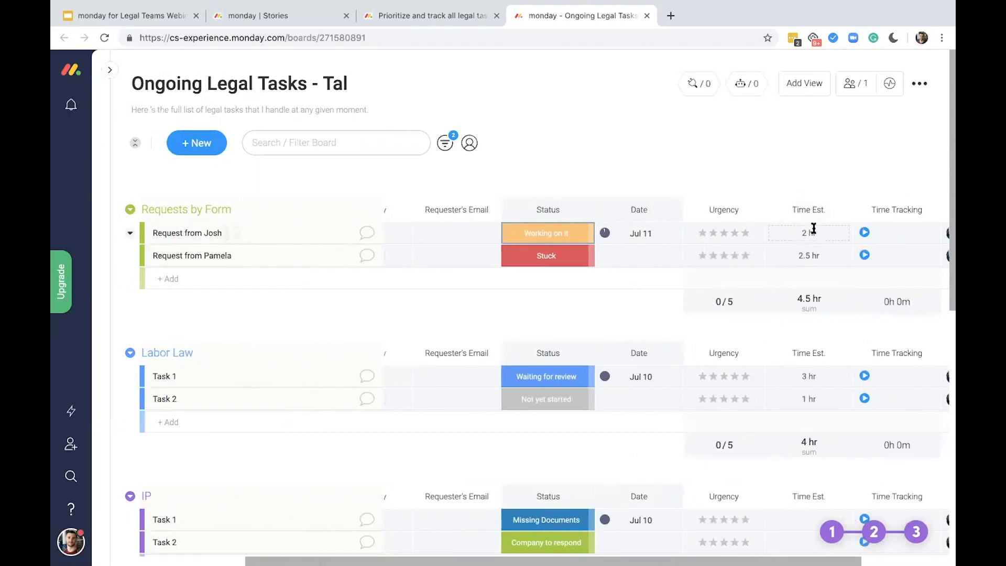
pyautogui.hscroll(1, 728, 225)
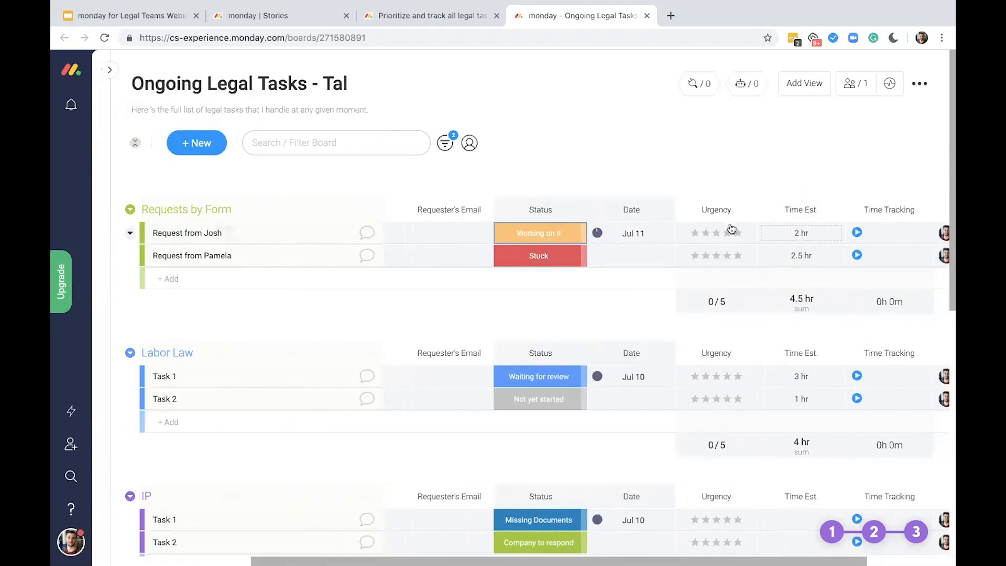
pyautogui.hscroll(3, 807, 210)
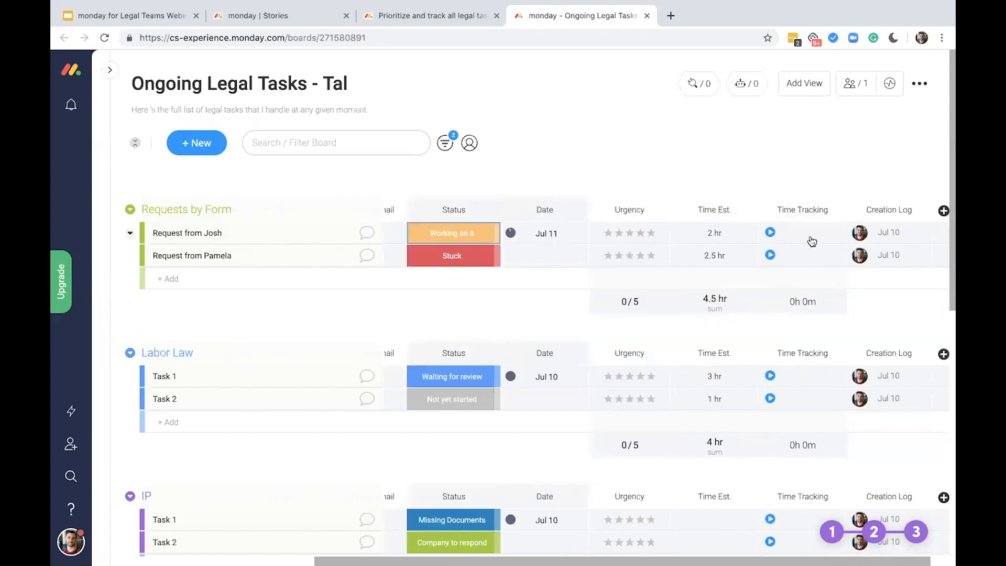
pyautogui.click(775, 236)
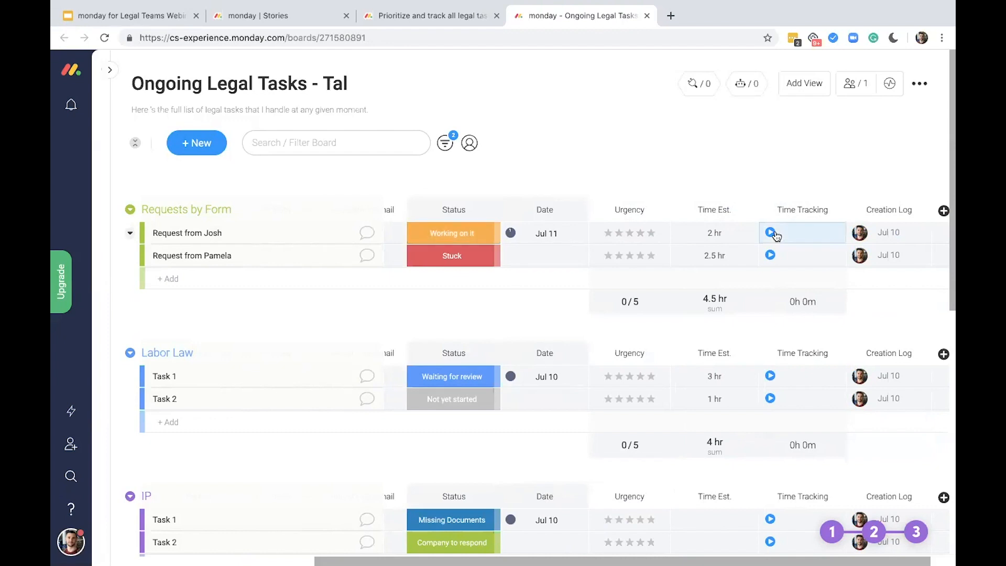
pyautogui.click(768, 234)
pyautogui.click(771, 234)
pyautogui.click(813, 237)
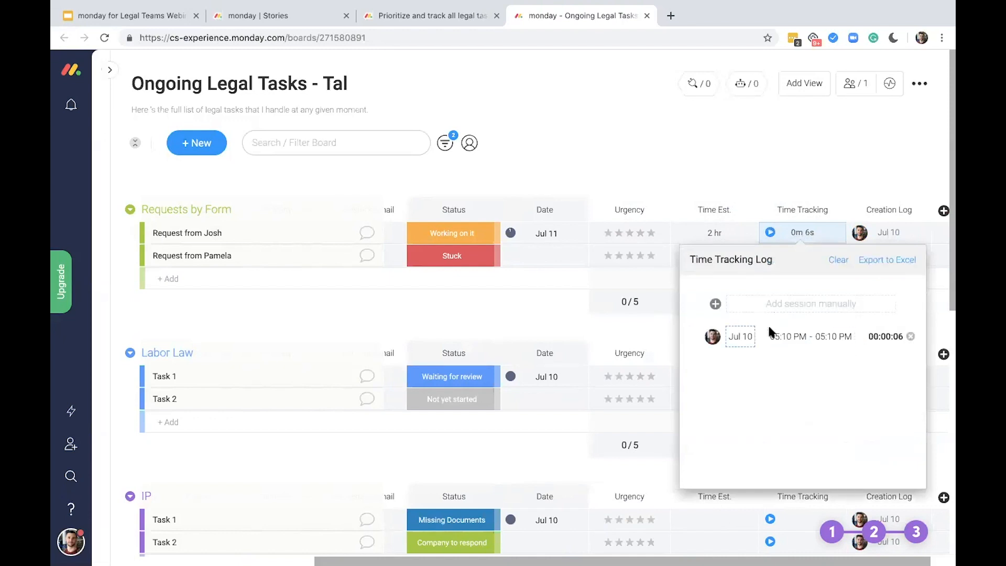
# Record a second time tracking session for the first request, view both sessions in its Time Tracking Log, and close the log
pyautogui.click(771, 233)
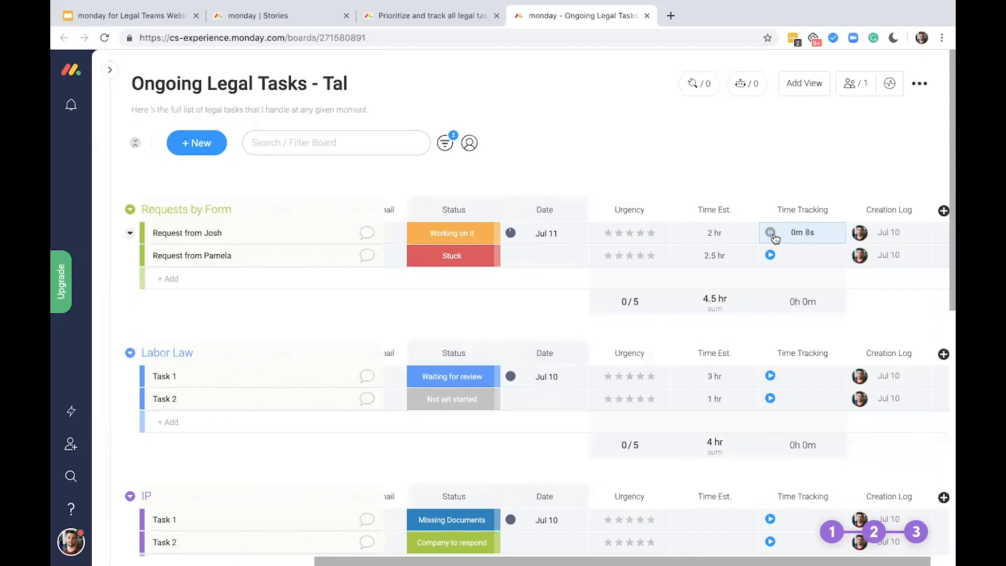
pyautogui.click(771, 234)
pyautogui.click(802, 232)
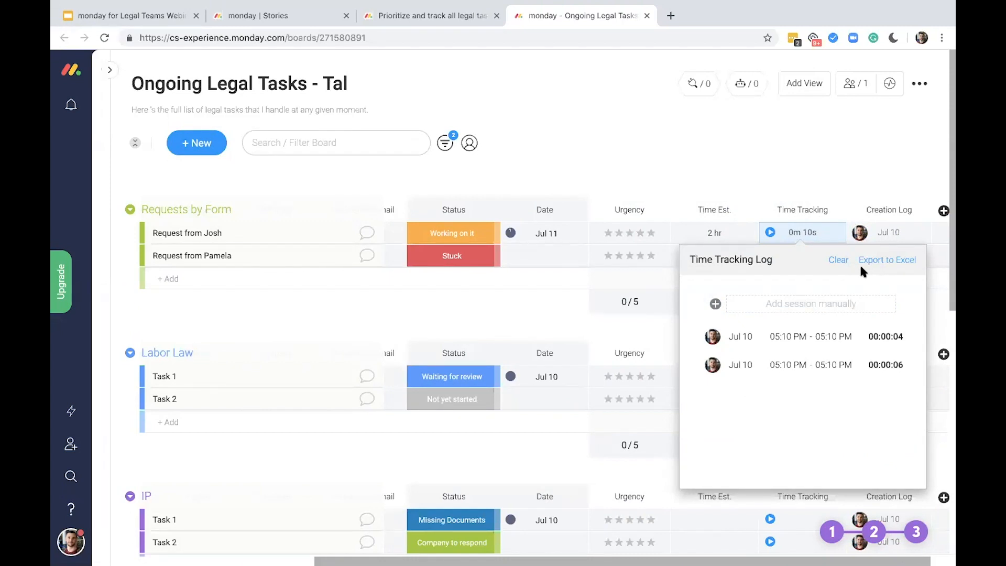
pyautogui.click(502, 319)
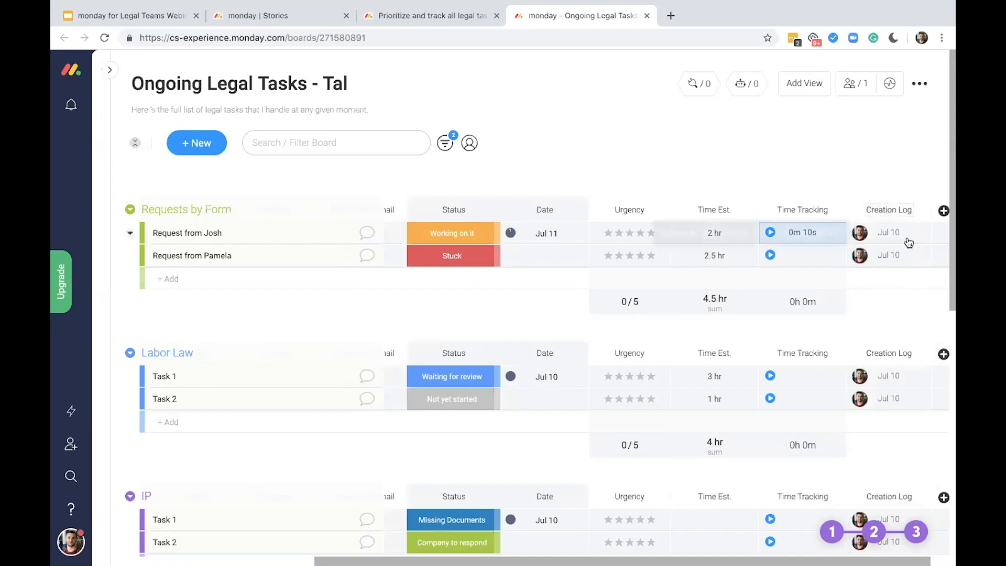
# Add an item named Task 3 to the Labor Law group and view its Creation Log details
pyautogui.moveTo(912, 236)
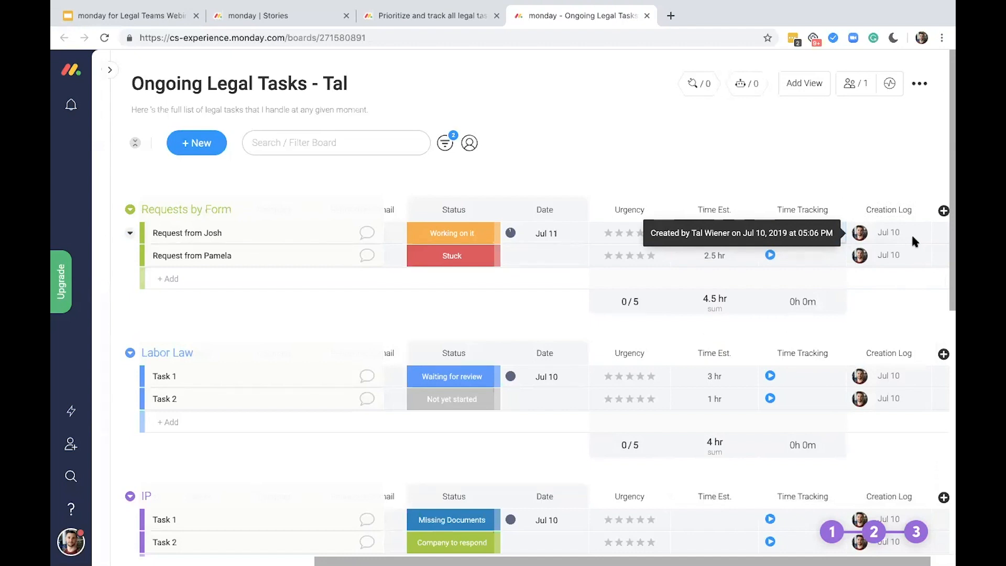
pyautogui.click(264, 272)
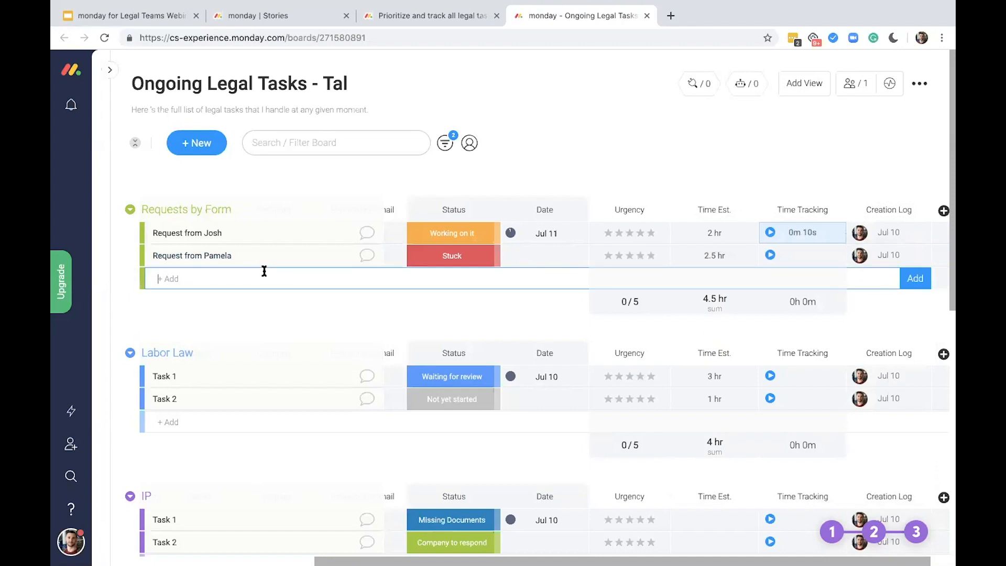
pyautogui.click(219, 421)
pyautogui.write('Task 3')
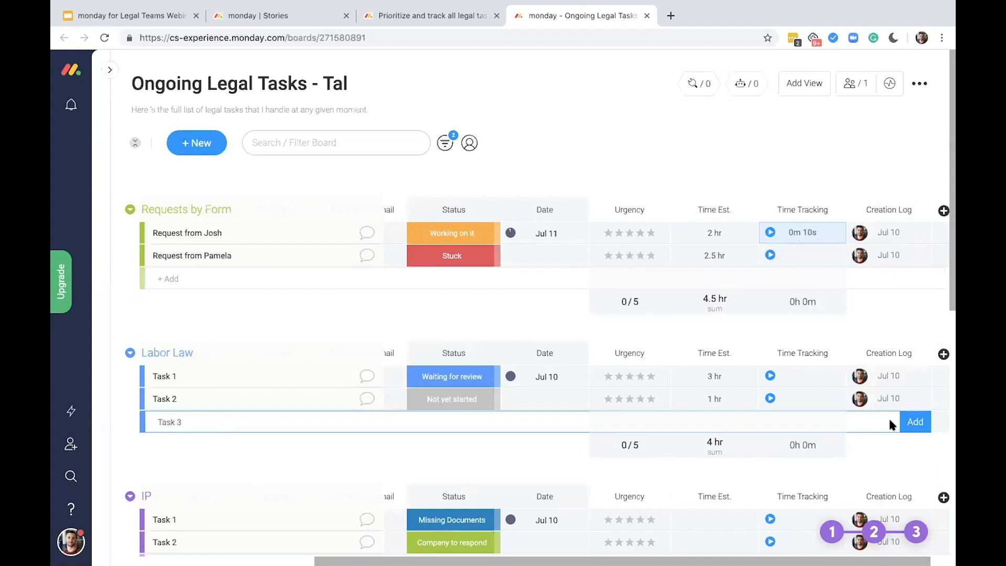
pyautogui.click(904, 422)
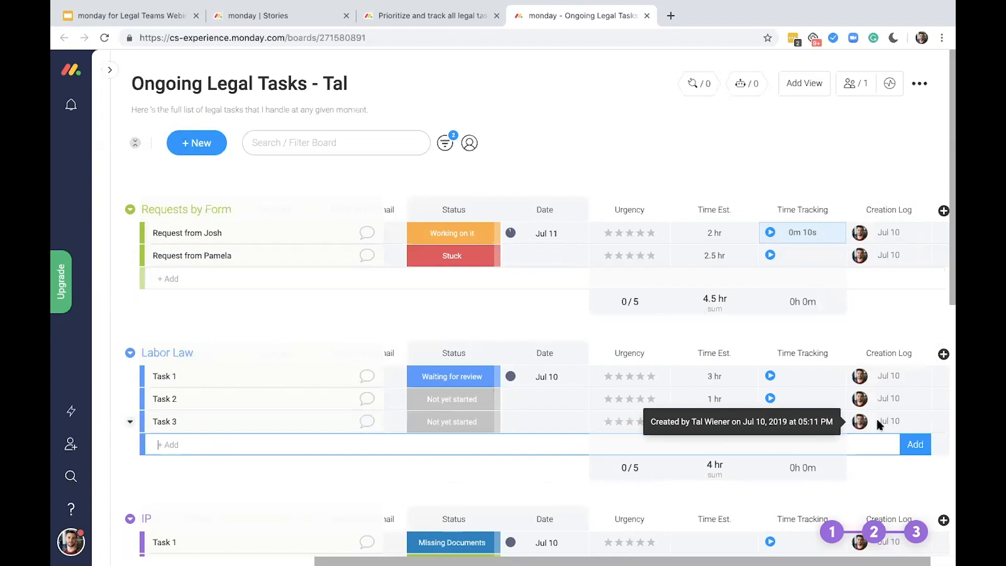
pyautogui.moveTo(873, 421)
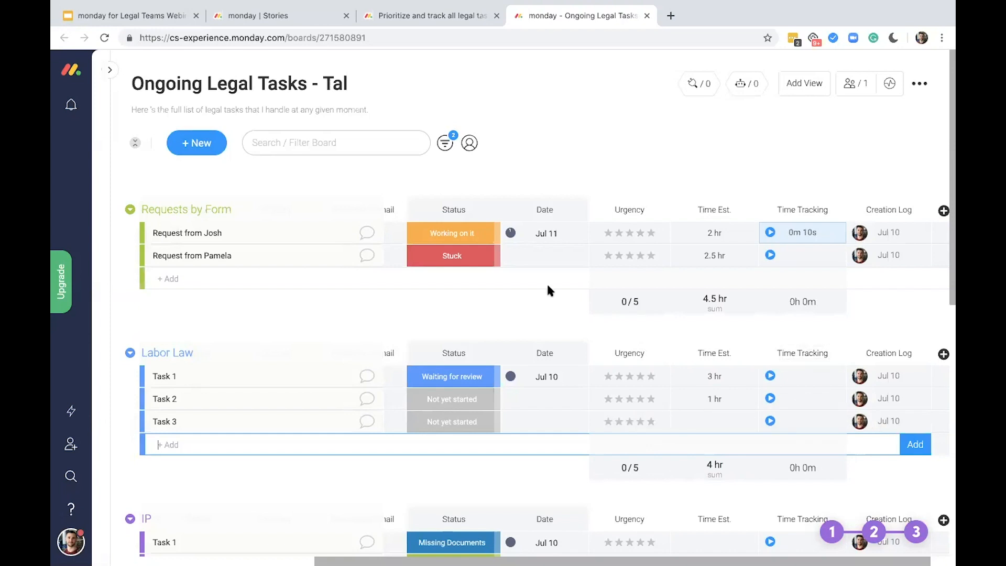
# Add a Form view to the Ongoing Legal Tasks board and open it
pyautogui.hscroll(-5, 505, 303)
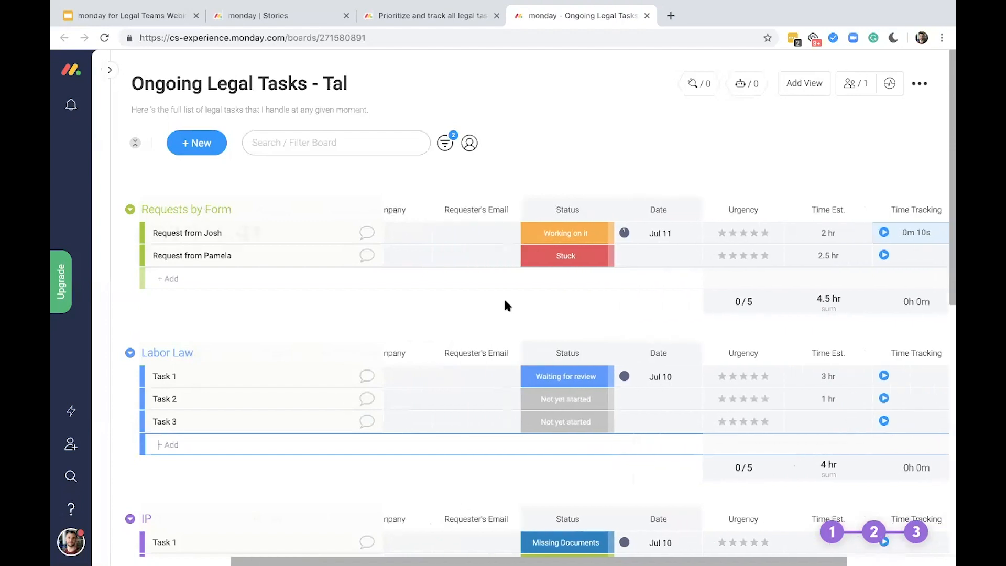
pyautogui.hscroll(-2, 505, 304)
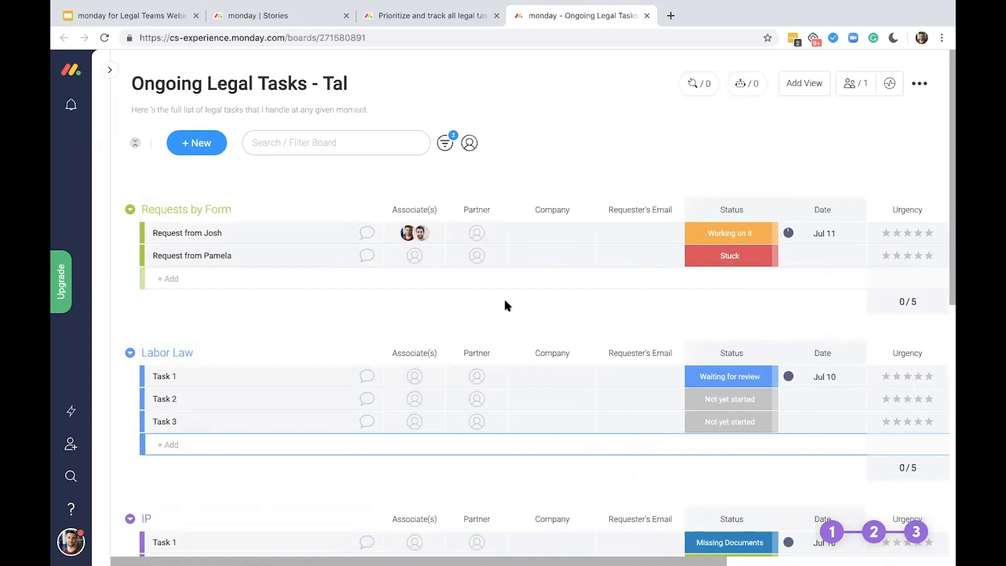
pyautogui.click(814, 85)
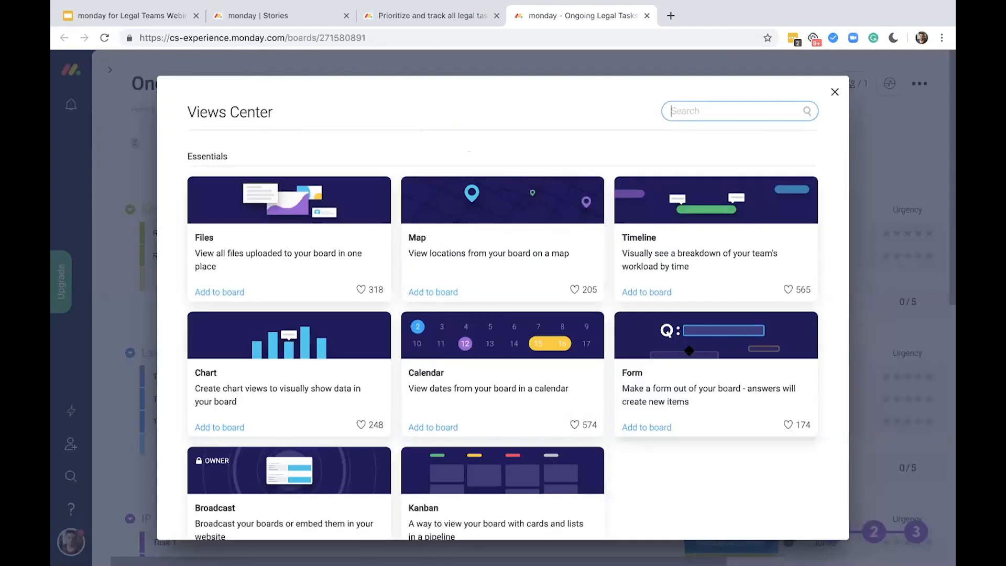
pyautogui.click(690, 352)
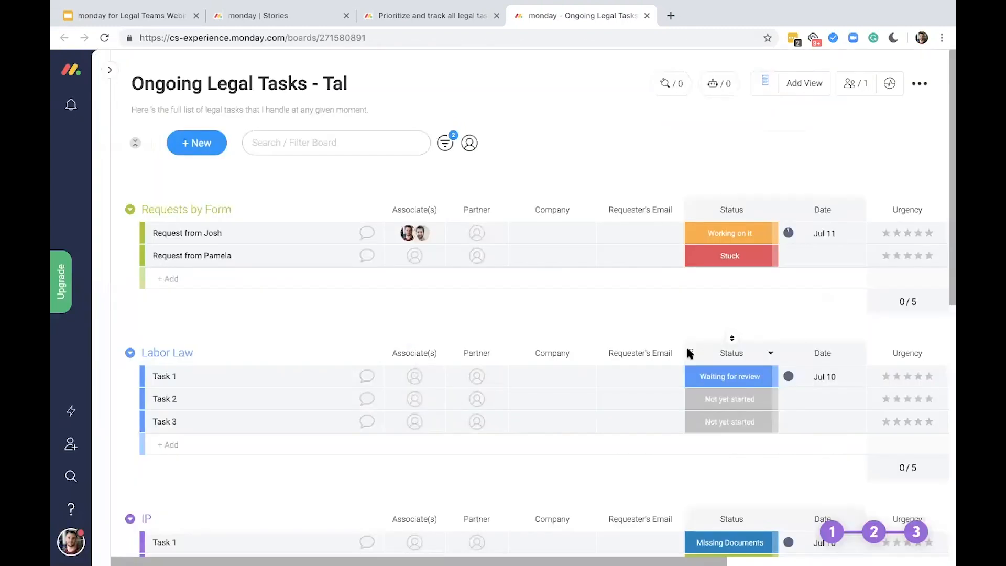
pyautogui.click(764, 82)
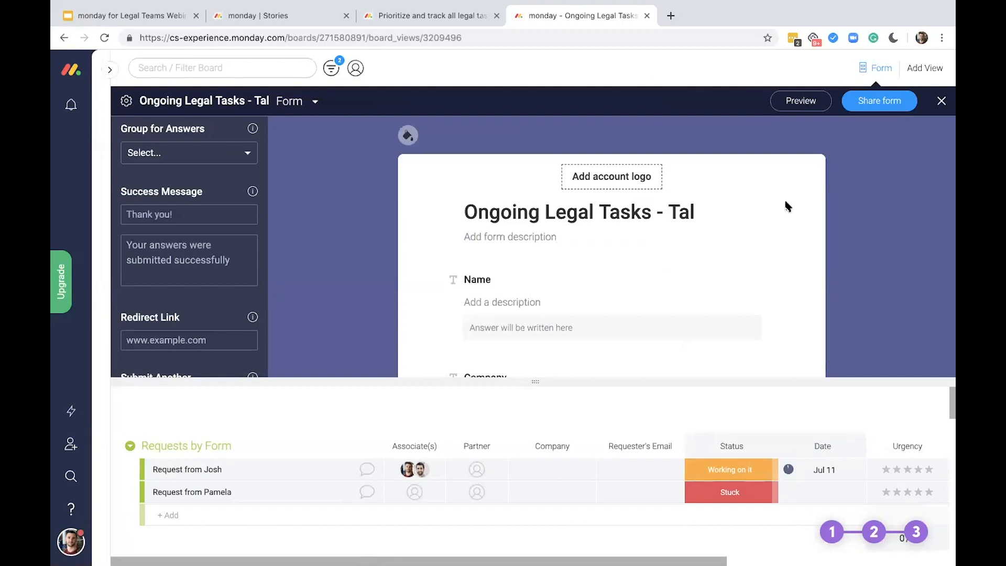
# Add the account logo to the form and set its background to a custom dark blue
pyautogui.click(646, 178)
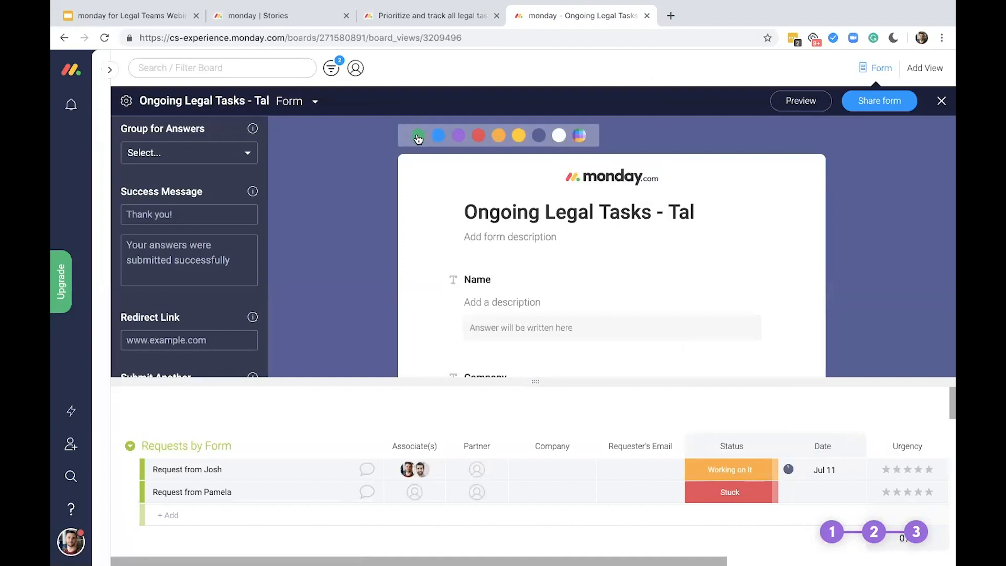
pyautogui.click(418, 135)
pyautogui.click(459, 135)
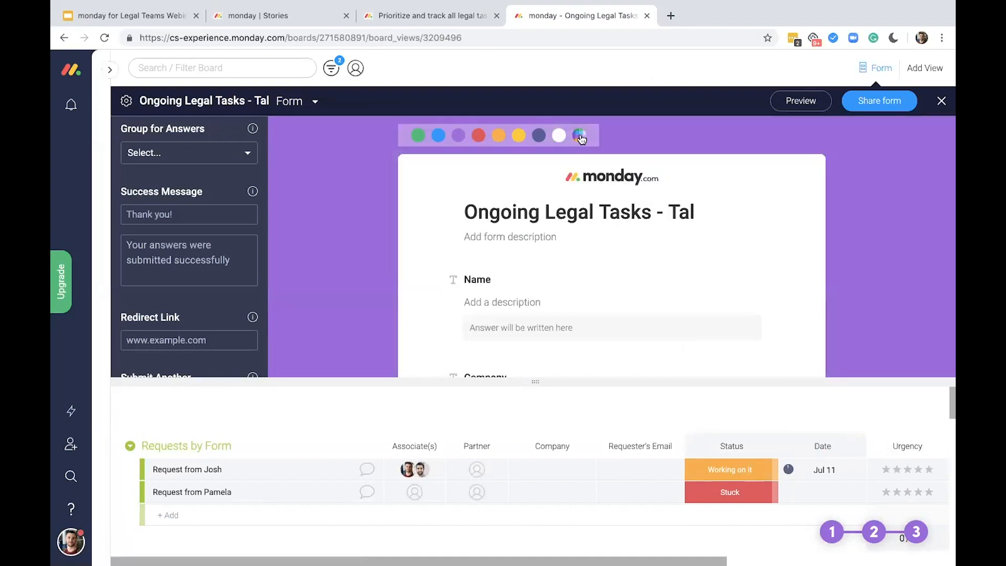
pyautogui.click(580, 137)
pyautogui.moveTo(602, 244); pyautogui.dragTo(597, 244)
pyautogui.moveTo(610, 204); pyautogui.dragTo(611, 189)
pyautogui.click(835, 222)
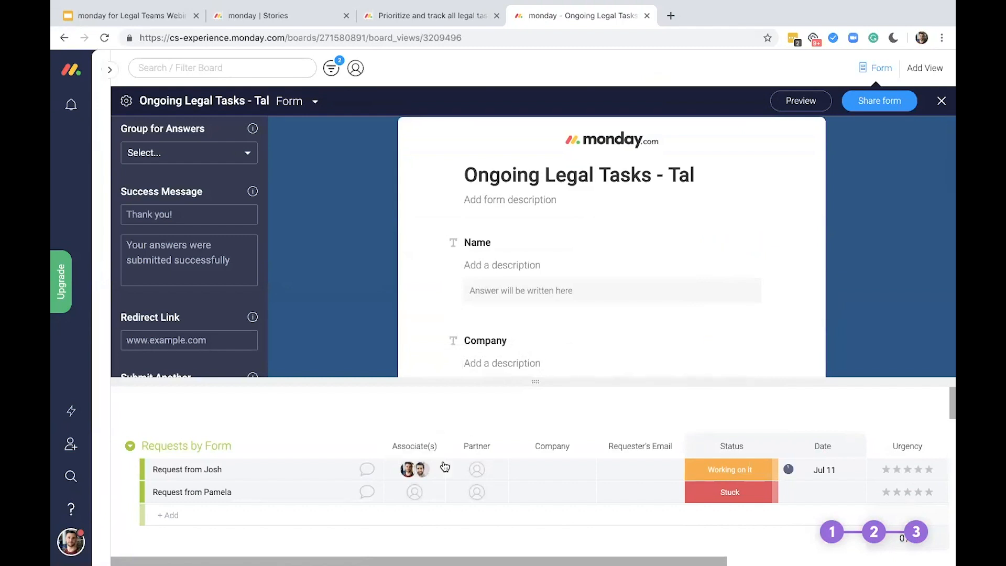
# Rename the form's Name question as "What can we help you with today? :)"
pyautogui.scroll(-2, 592, 257)
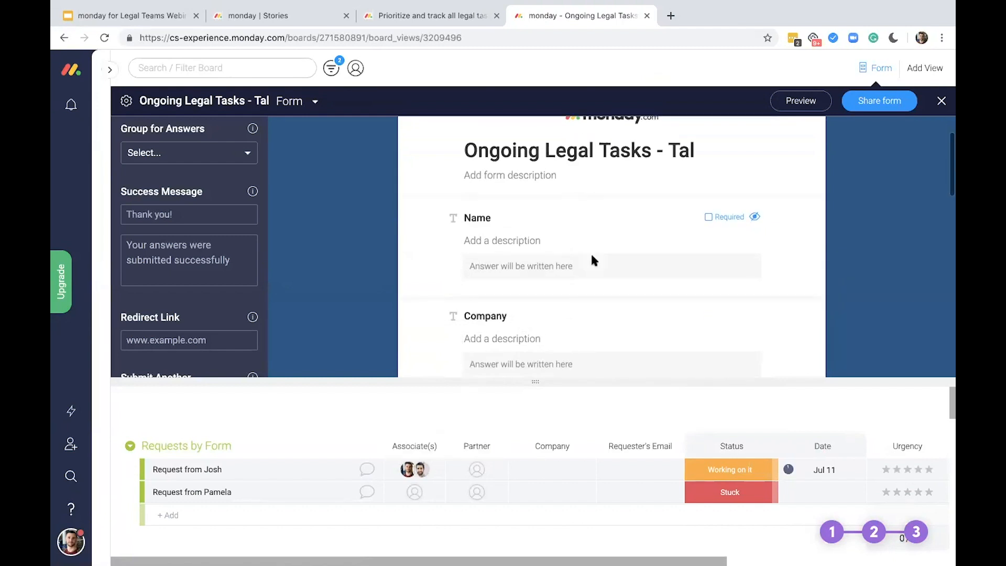
pyautogui.scroll(-3, 592, 256)
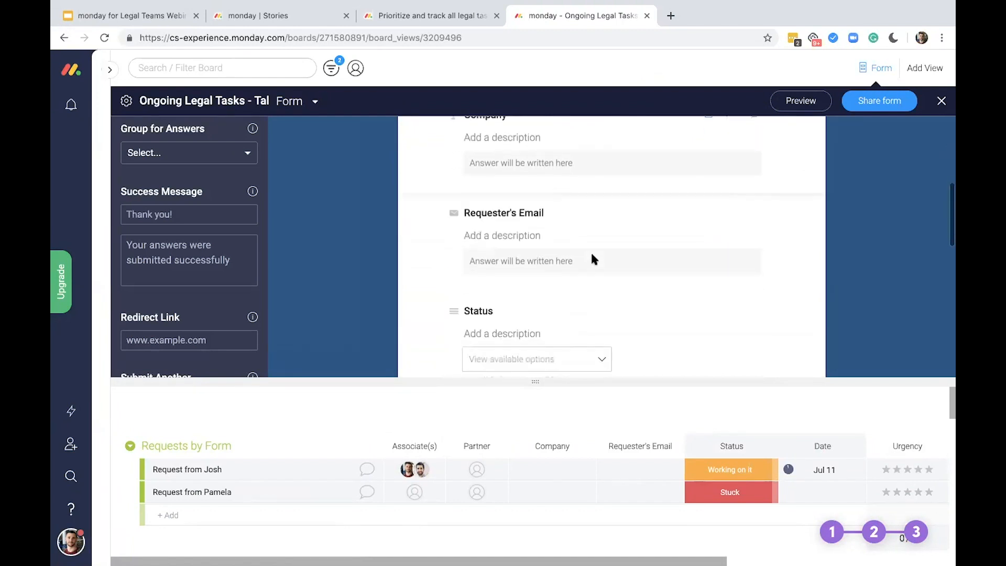
pyautogui.scroll(6, 592, 258)
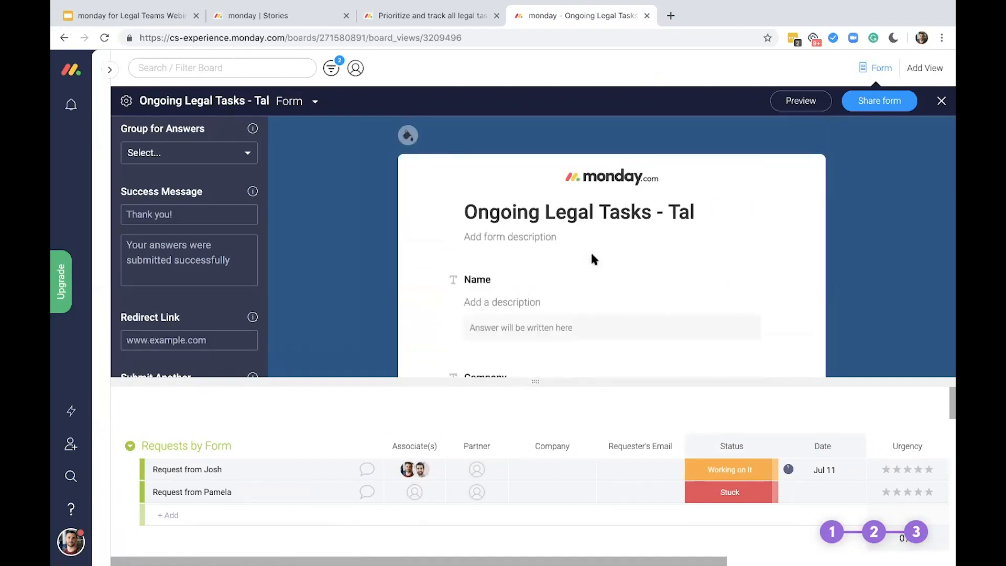
pyautogui.click(484, 274)
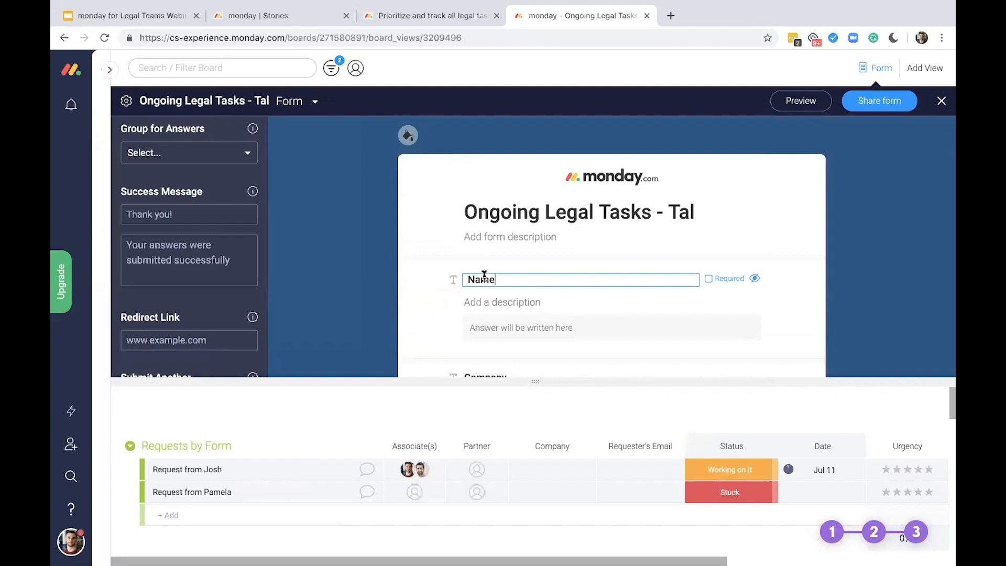
pyautogui.doubleClick(484, 274)
pyautogui.write('What can we help you with ')
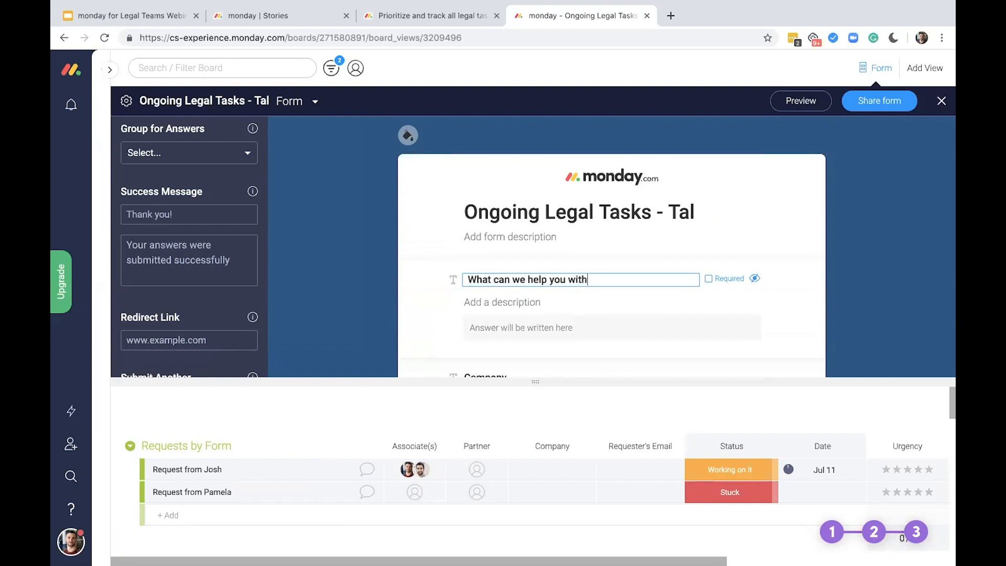
pyautogui.write('today? :)')
# Give the first question the description "Please be as specific as you can" and make it required
pyautogui.click(528, 302)
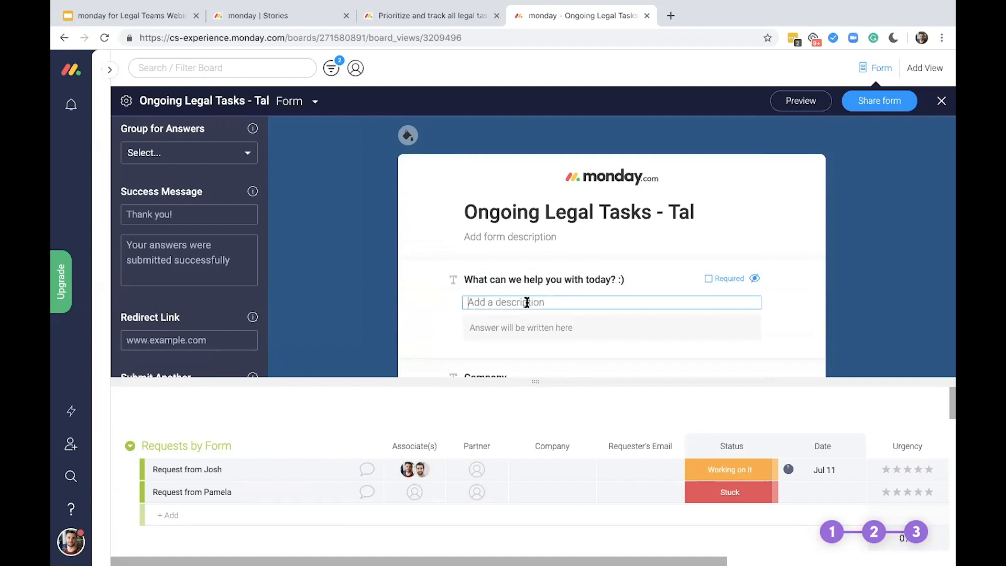
pyautogui.write('Please be as specific as you can')
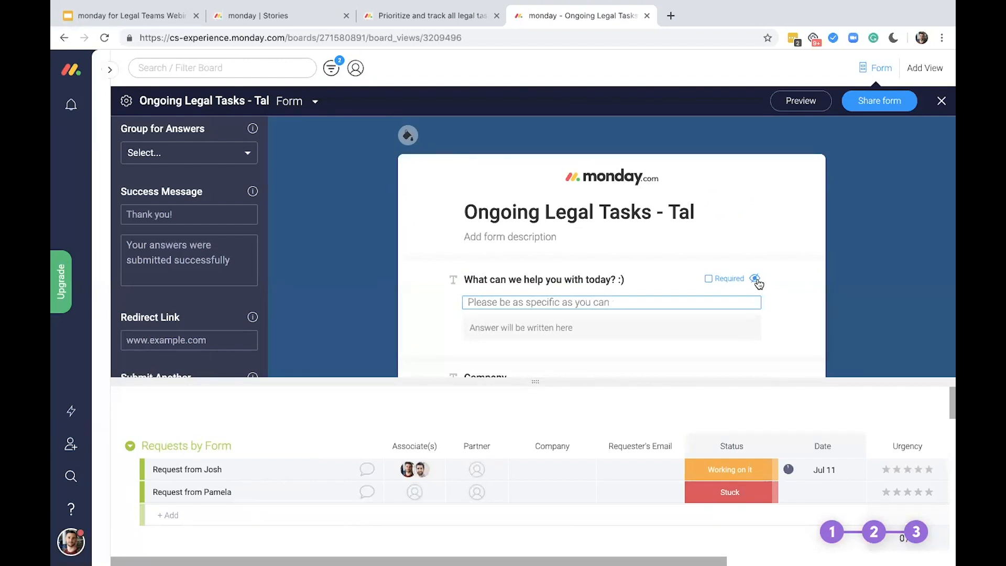
pyautogui.click(710, 280)
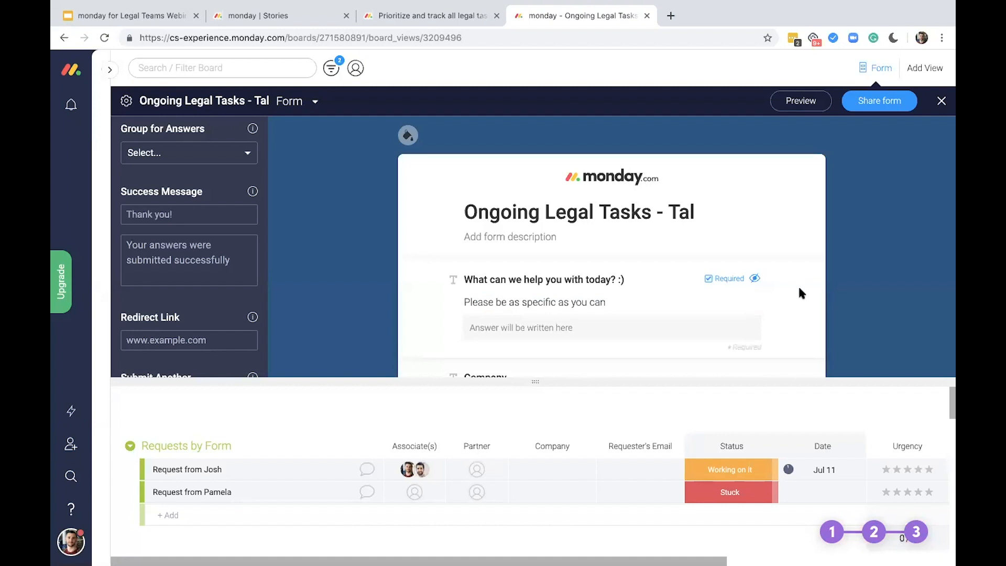
# Rename the Company question as "What's the name of your company?" and make it required
pyautogui.scroll(-1, 797, 285)
pyautogui.scroll(-3, 797, 285)
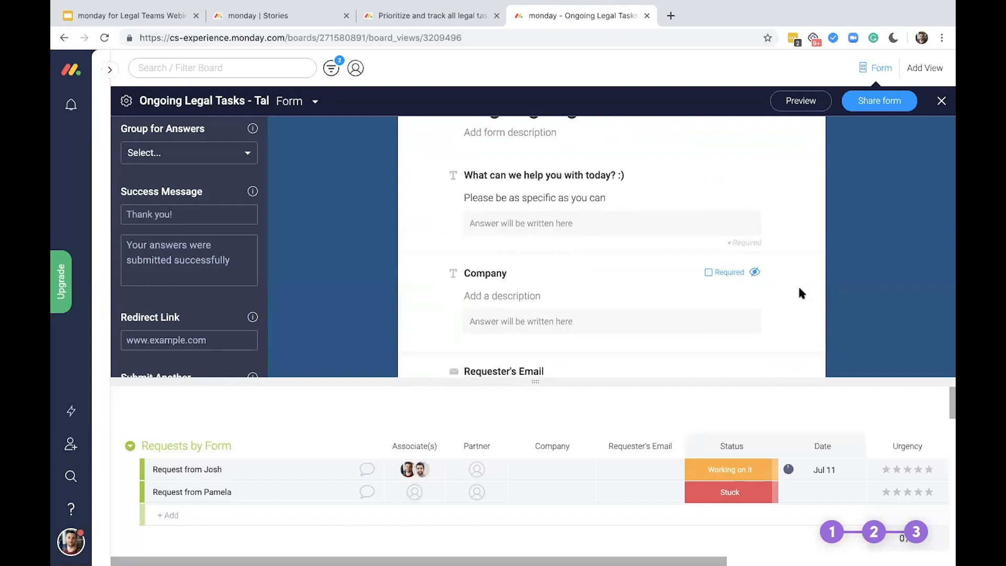
pyautogui.scroll(-1, 797, 285)
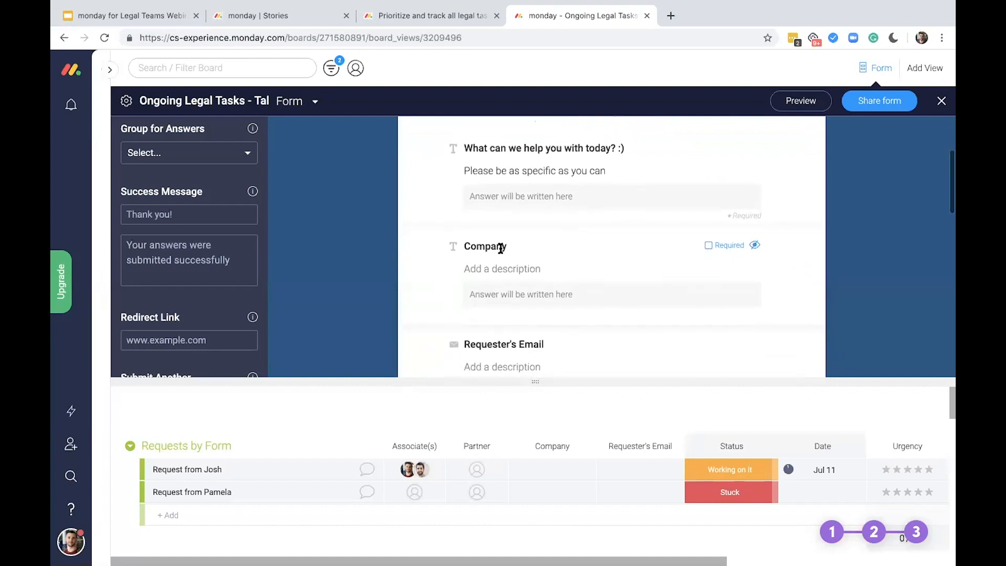
pyautogui.doubleClick(501, 248)
pyautogui.write("What's the name of your company?")
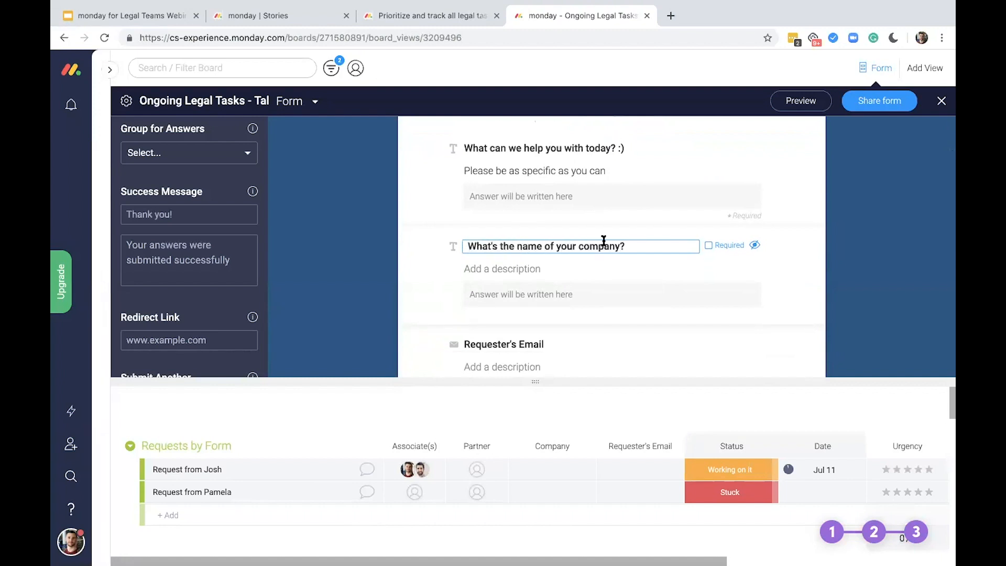
pyautogui.click(708, 245)
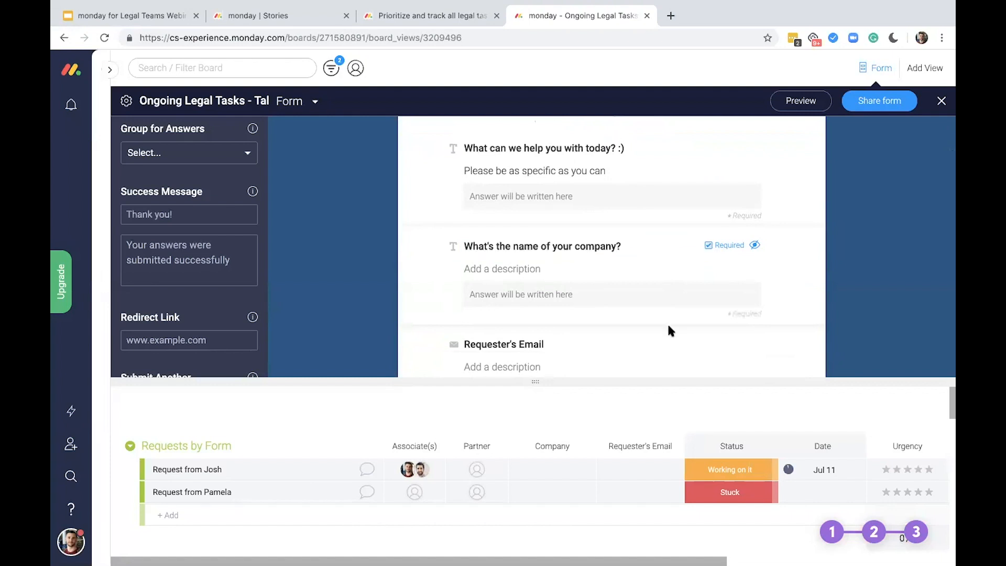
# Rename the Requester's Email question as "What is your email address?" and make it required
pyautogui.scroll(-2, 642, 330)
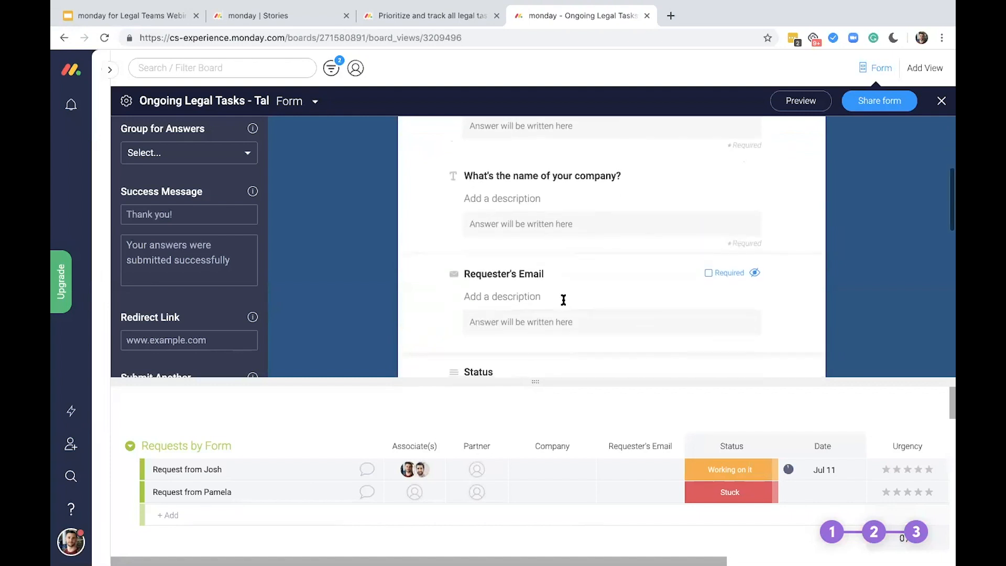
pyautogui.click(496, 274)
pyautogui.write('What is your email address?')
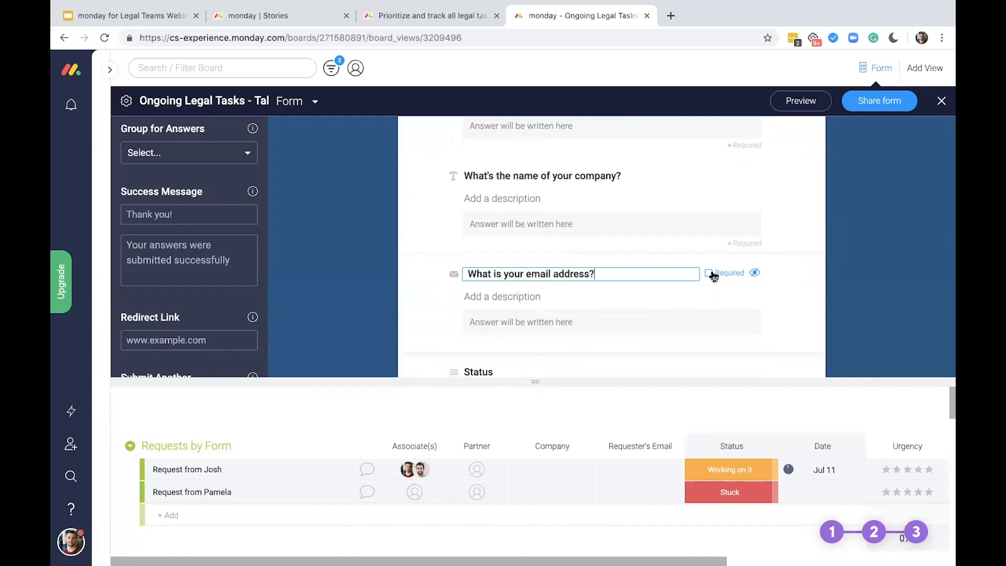
pyautogui.click(710, 273)
# Hide the Status question on the form
pyautogui.scroll(-2, 801, 291)
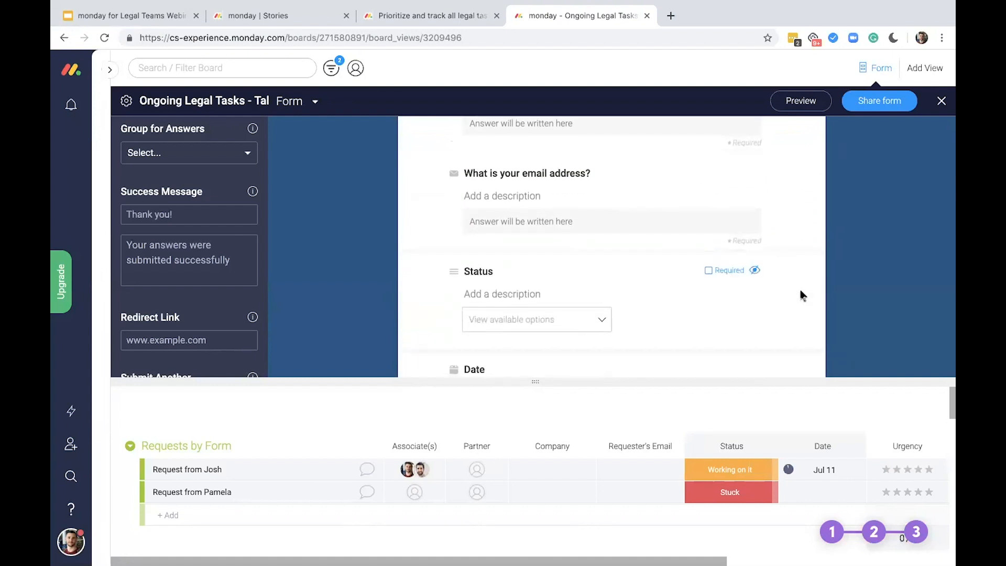
pyautogui.scroll(-1, 800, 293)
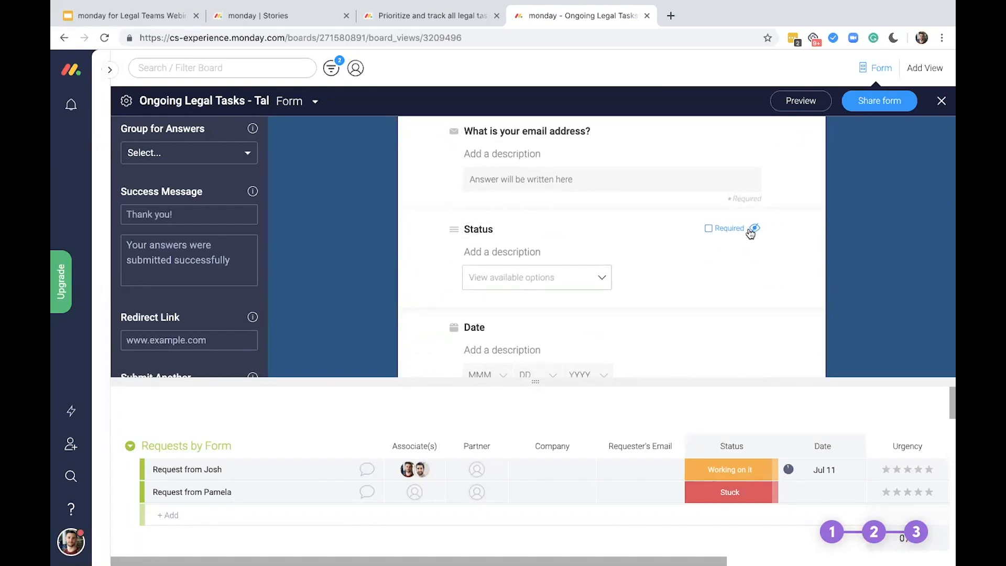
pyautogui.click(750, 230)
# Make the Date question required and rename it as "Until when can we work on that?"
pyautogui.scroll(-1, 726, 313)
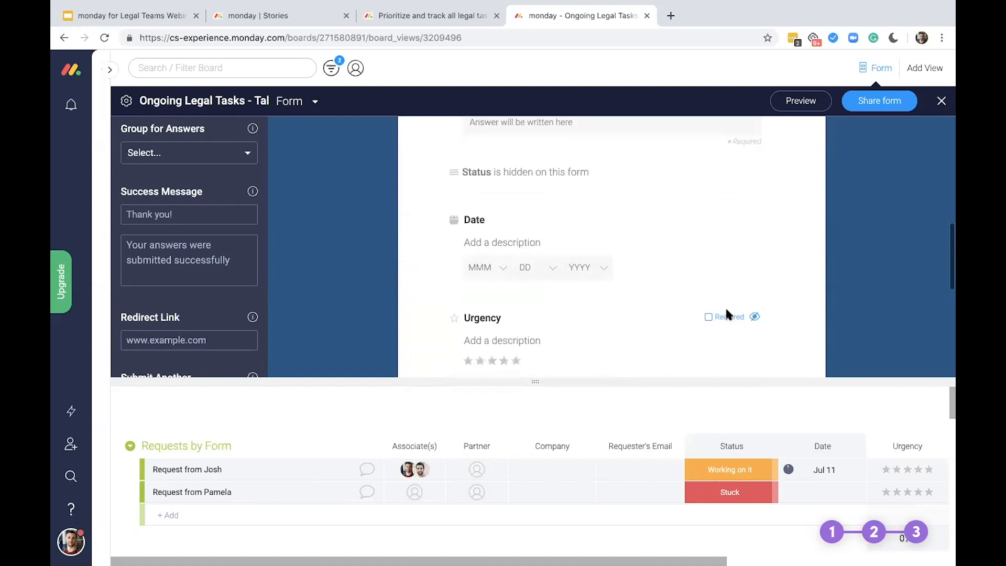
pyautogui.click(710, 219)
pyautogui.click(473, 219)
pyautogui.doubleClick(473, 219)
pyautogui.write('U')
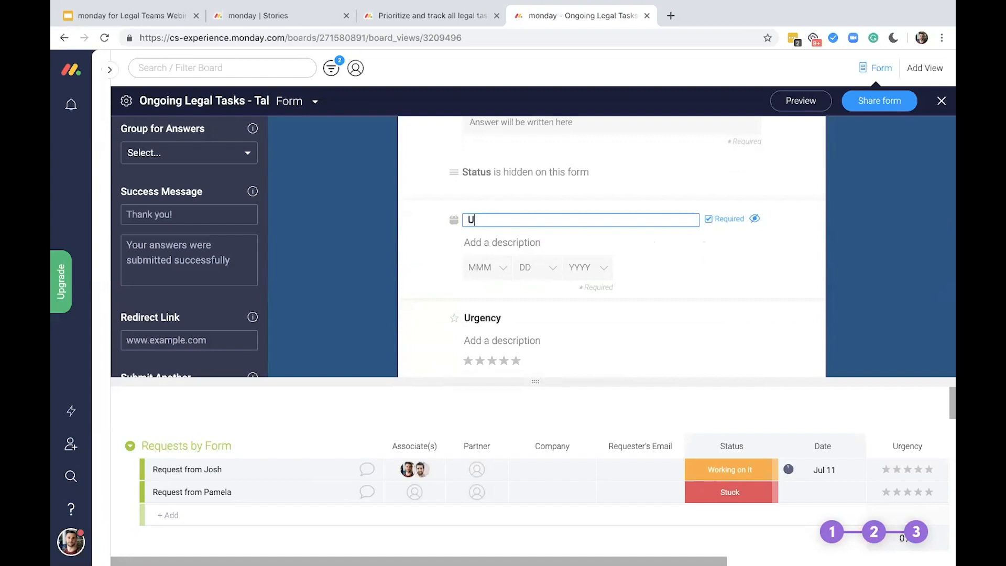
pyautogui.write('ntil when can we work on that?')
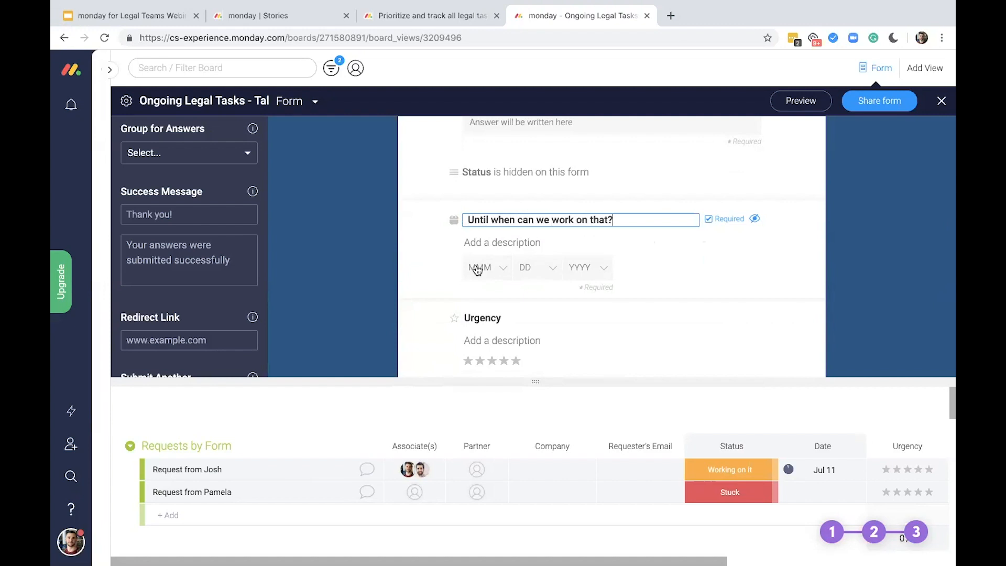
pyautogui.click(716, 300)
# Hide the Time Est. question on the form
pyautogui.scroll(-3, 718, 304)
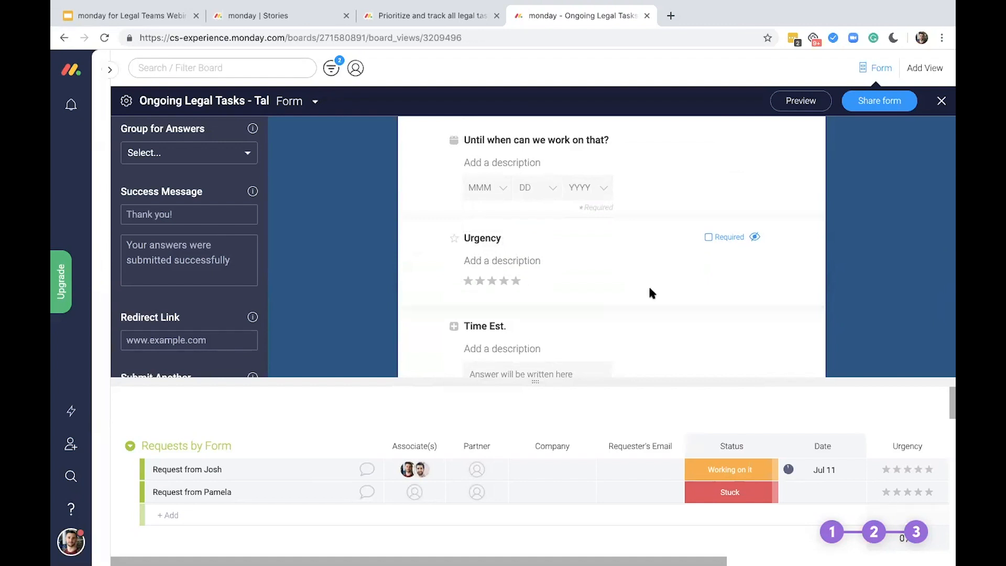
pyautogui.scroll(-3, 652, 289)
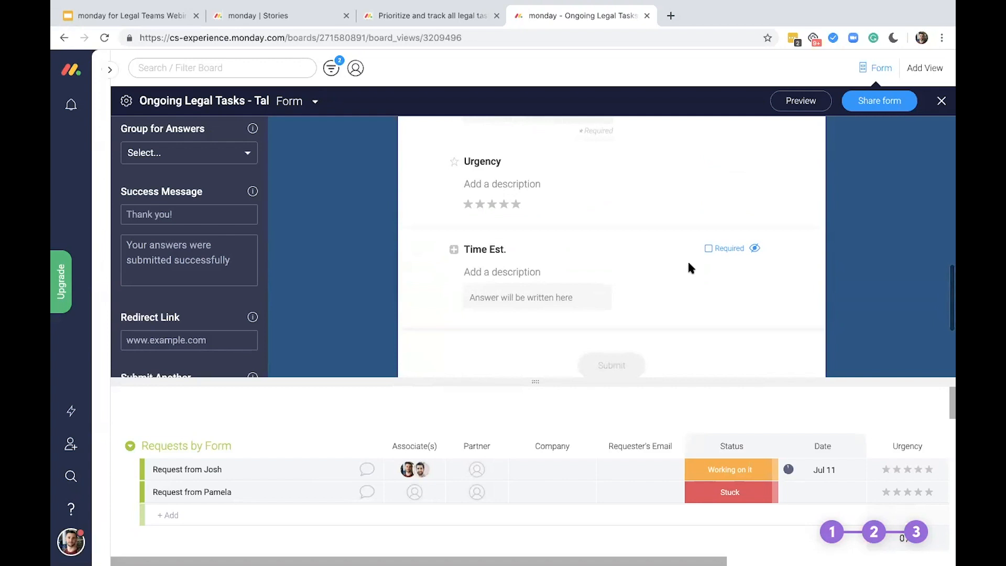
pyautogui.click(755, 248)
# Review the edited form from start to end and open its preview
pyautogui.scroll(3, 793, 231)
pyautogui.scroll(6, 793, 234)
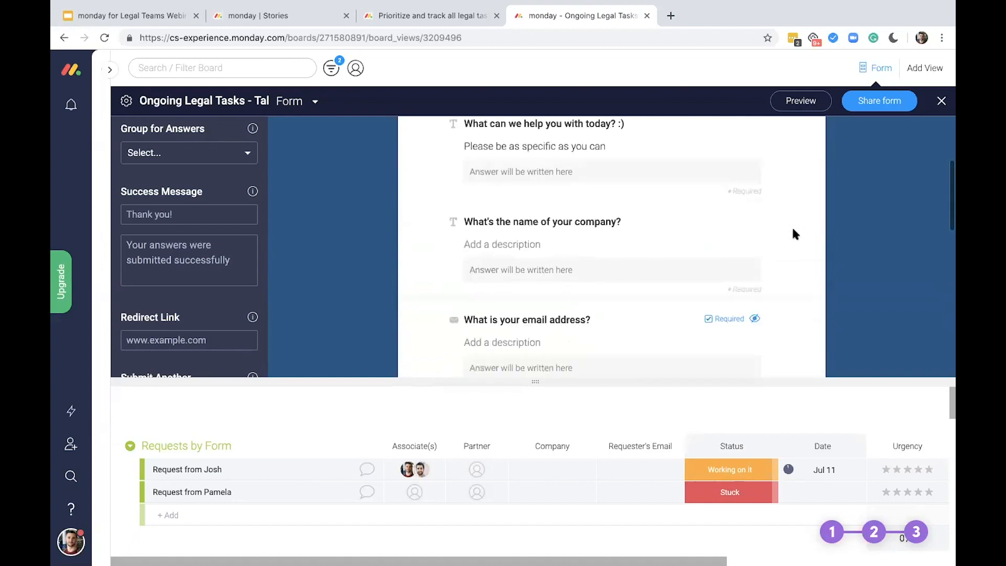
pyautogui.scroll(2, 794, 233)
pyautogui.scroll(-10, 793, 234)
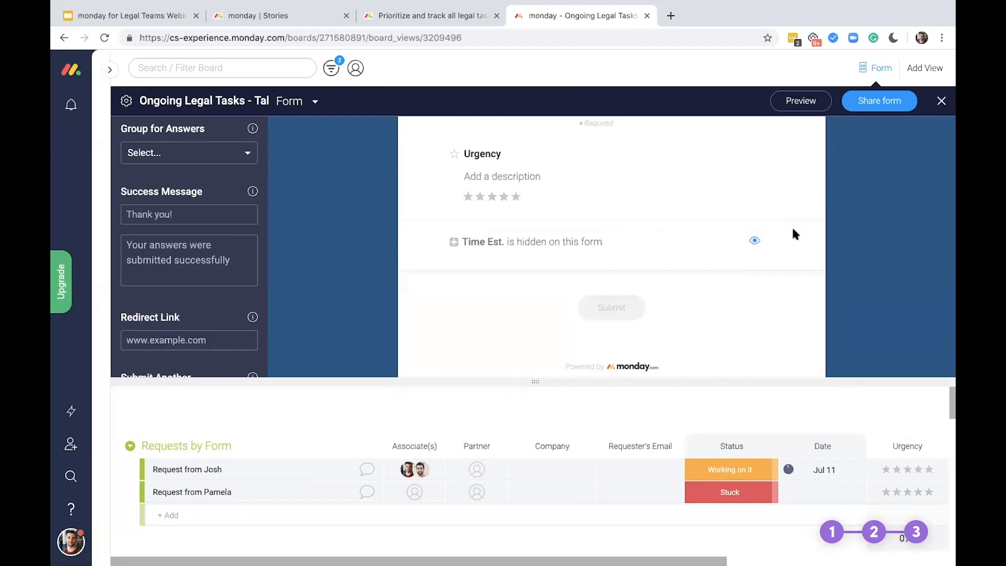
pyautogui.click(799, 100)
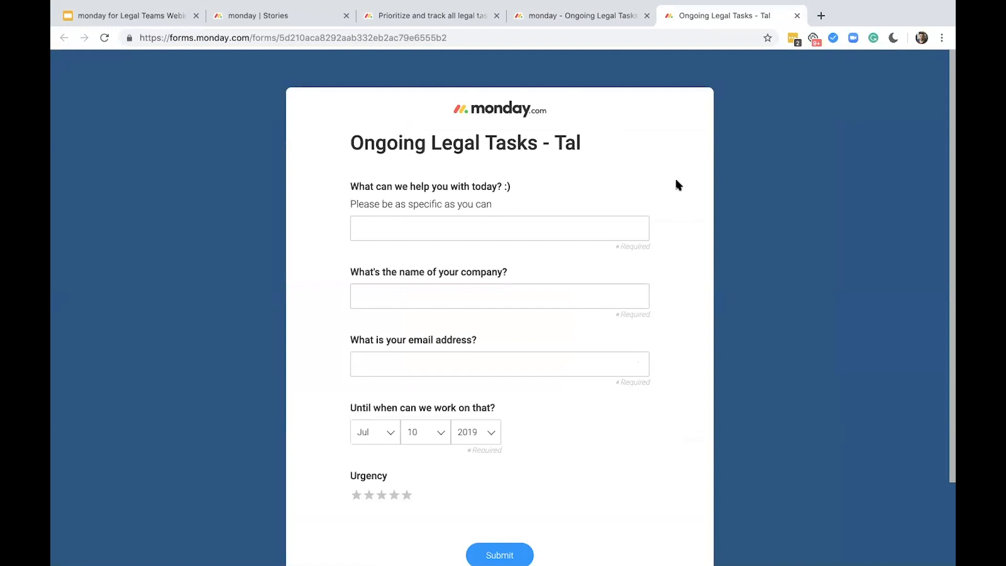
# Answer the help question in the previewed form with "Am I allowed to employ an intern on the weekend?"
pyautogui.click(577, 230)
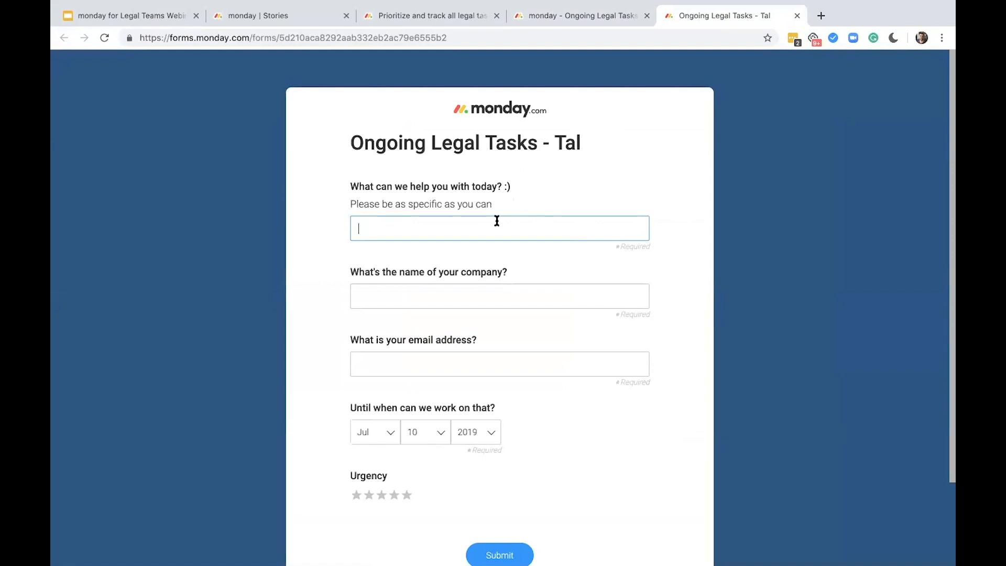
pyautogui.write('Am I allowed to employ an ')
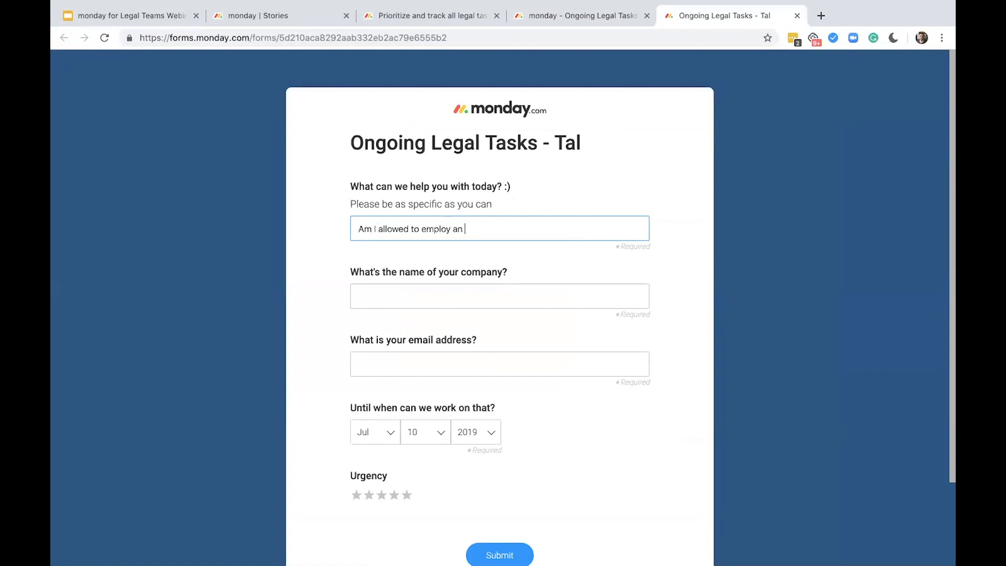
pyautogui.write('intern on the weekend?')
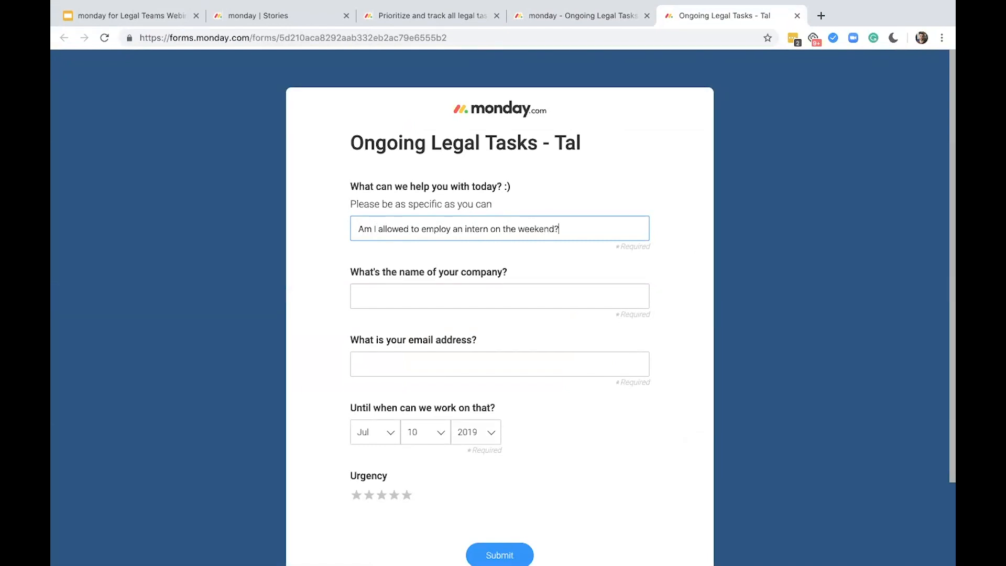
# Enter monday.com as the company name and fill in the requester's email address
pyautogui.click(493, 287)
pyautogui.write('monday.com')
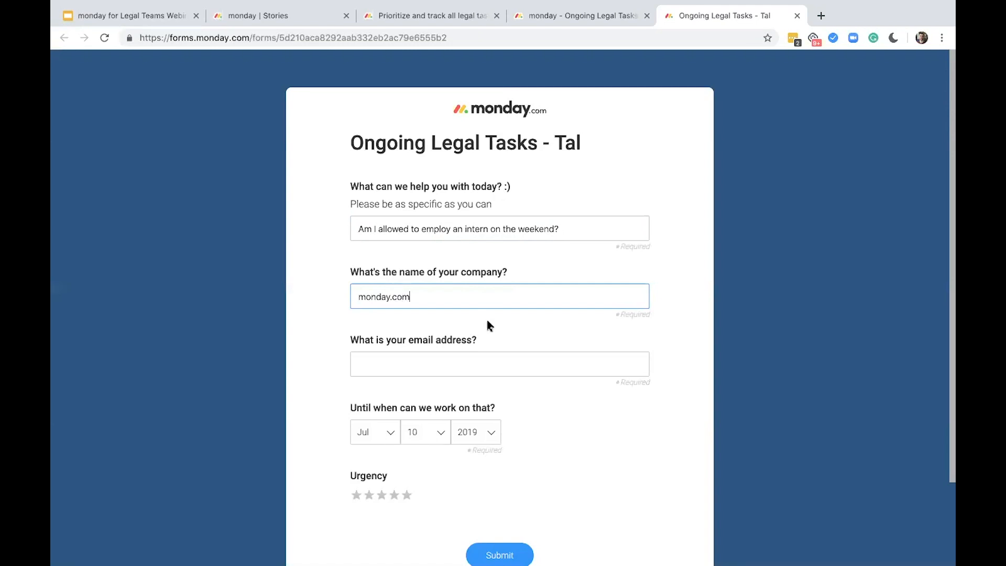
pyautogui.click(475, 364)
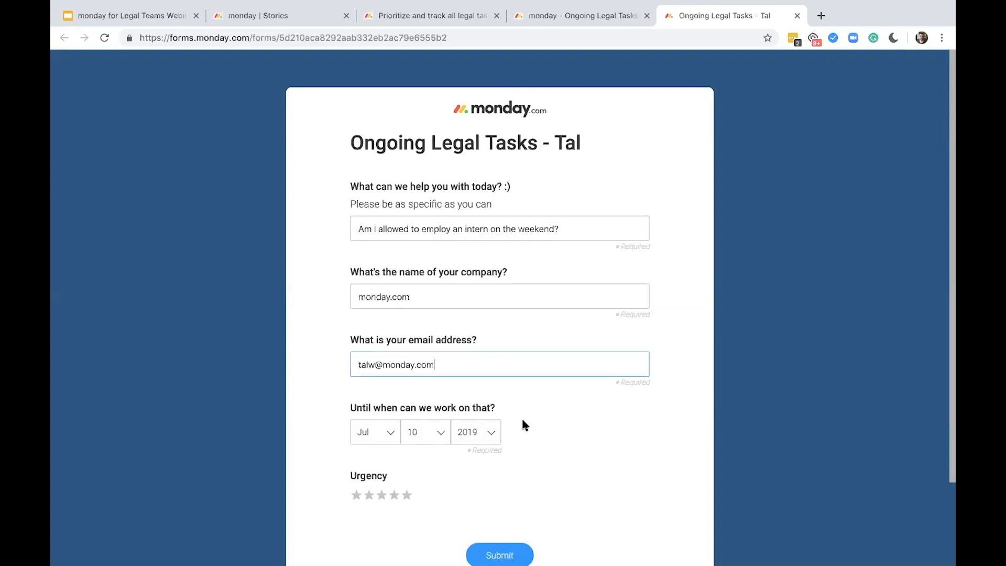
# Submit the request with the date Jul 11, 2019 and an urgency of five stars
pyautogui.scroll(-1, 521, 420)
pyautogui.click(441, 405)
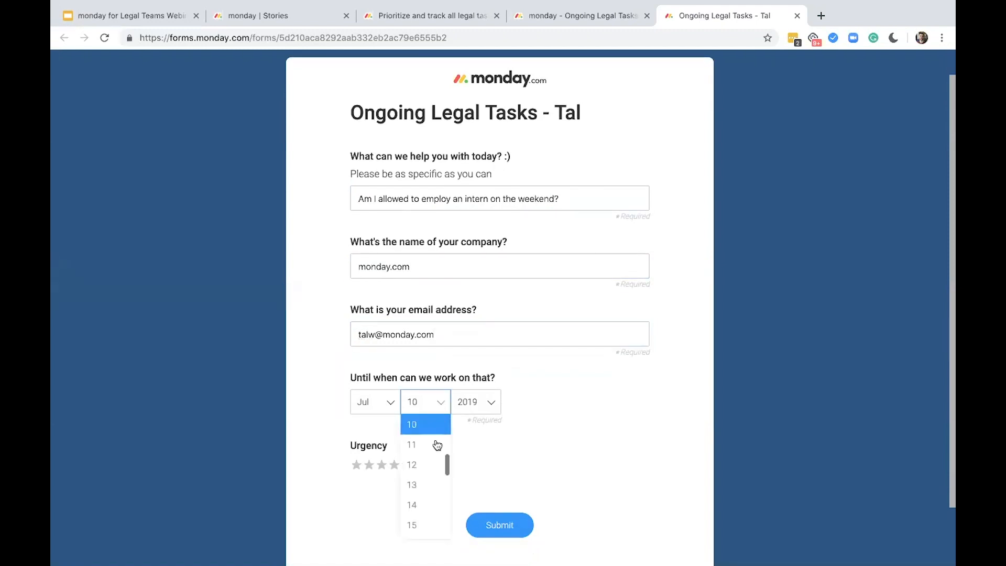
pyautogui.click(438, 446)
pyautogui.click(407, 465)
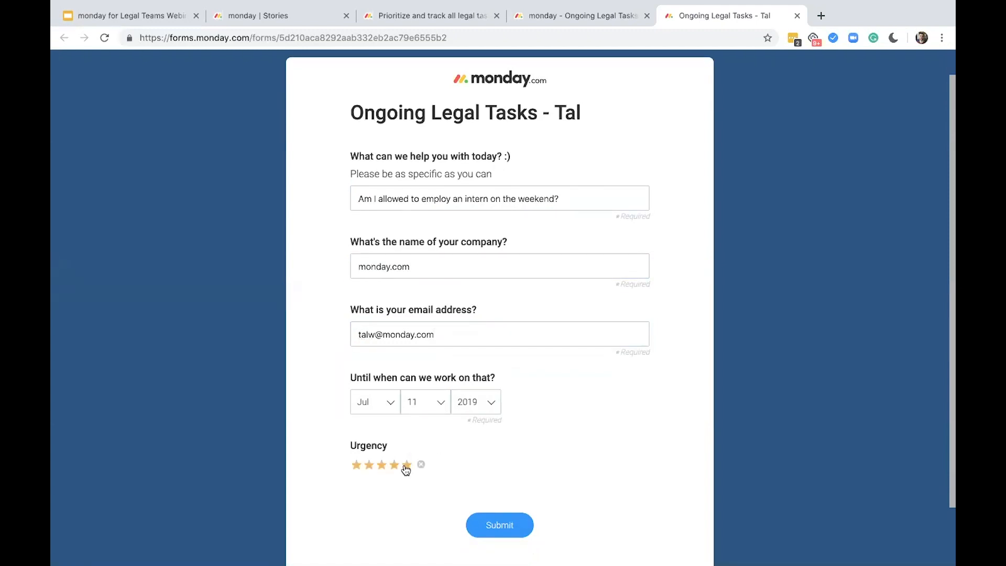
pyautogui.click(514, 517)
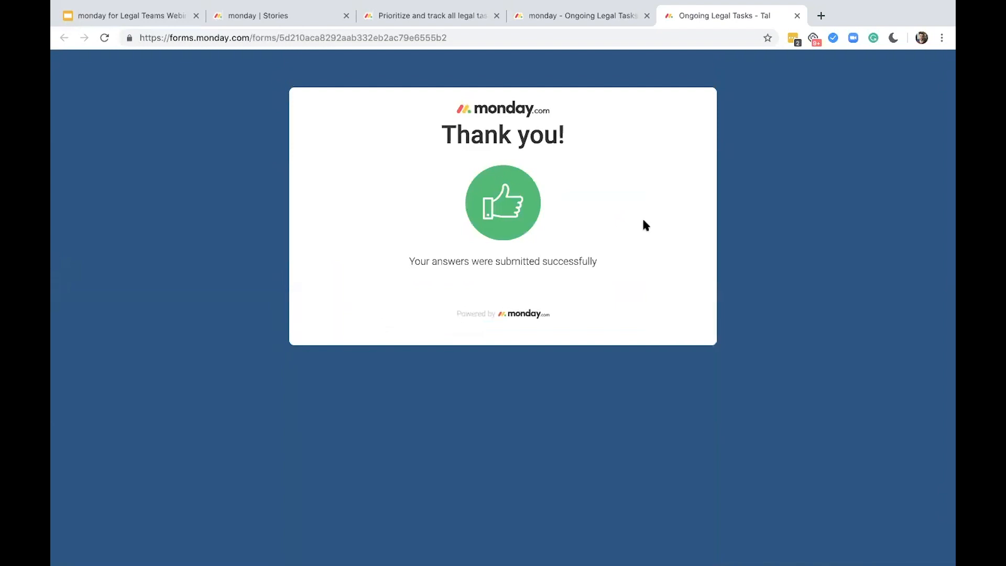
# Close the submitted form and examine the new request's column values in the board's Requests by Form group
pyautogui.click(796, 16)
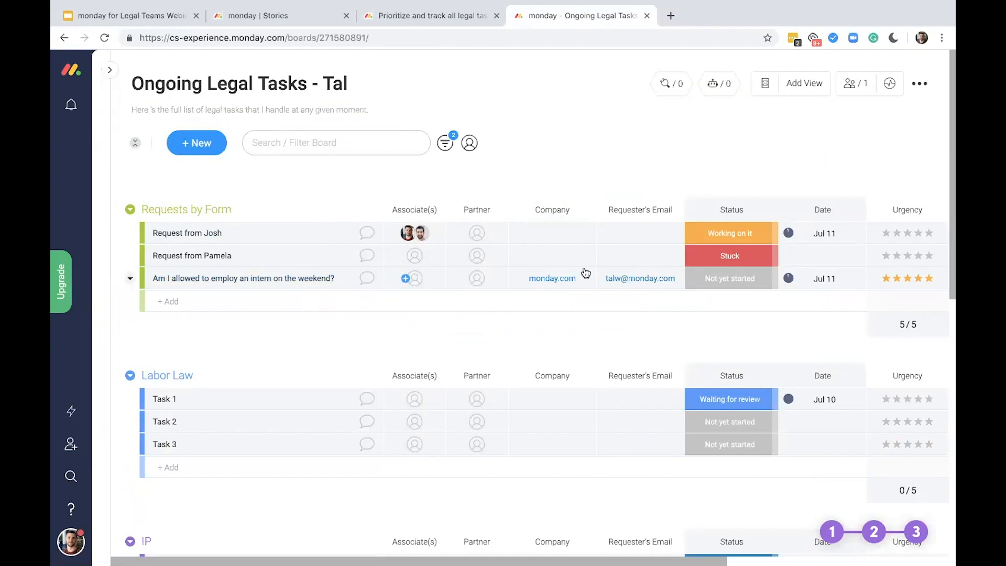
pyautogui.hscroll(3, 657, 282)
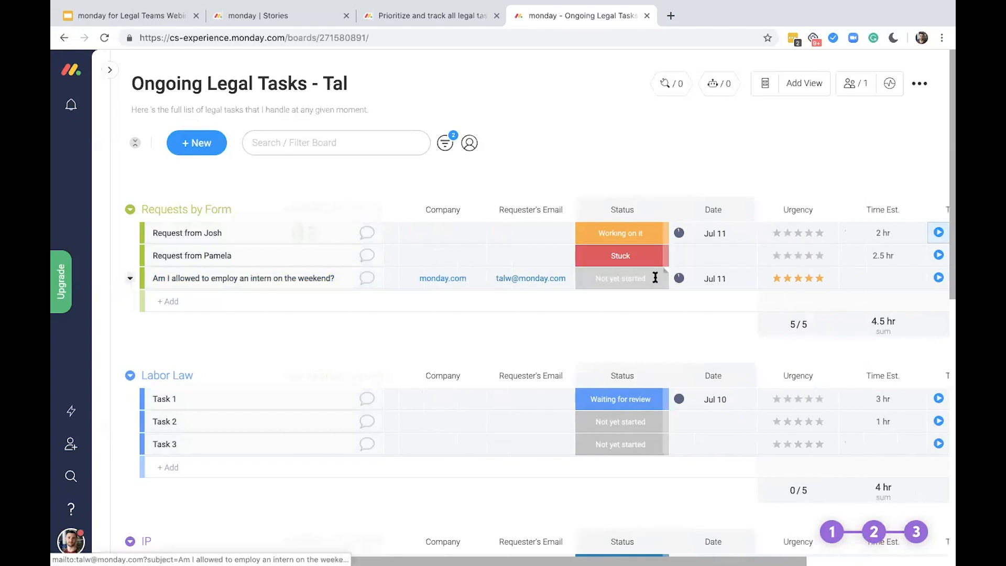
pyautogui.hscroll(4, 657, 281)
pyautogui.hscroll(1, 310, 287)
pyautogui.hscroll(-7, 311, 287)
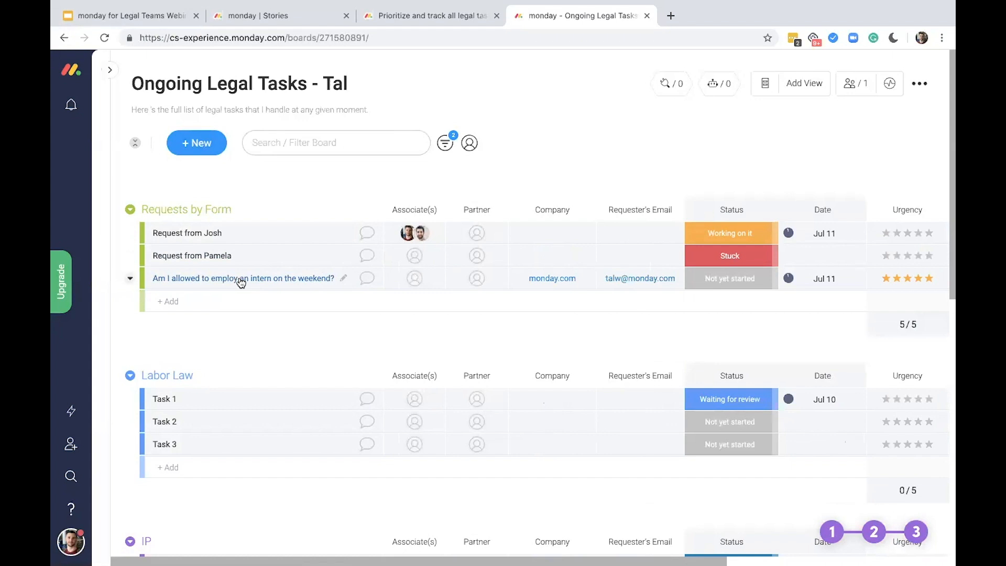
# Move the request about employing an intern on the weekend from Requests by Form into the Labor Law group
pyautogui.moveTo(241, 283); pyautogui.dragTo(408, 465)
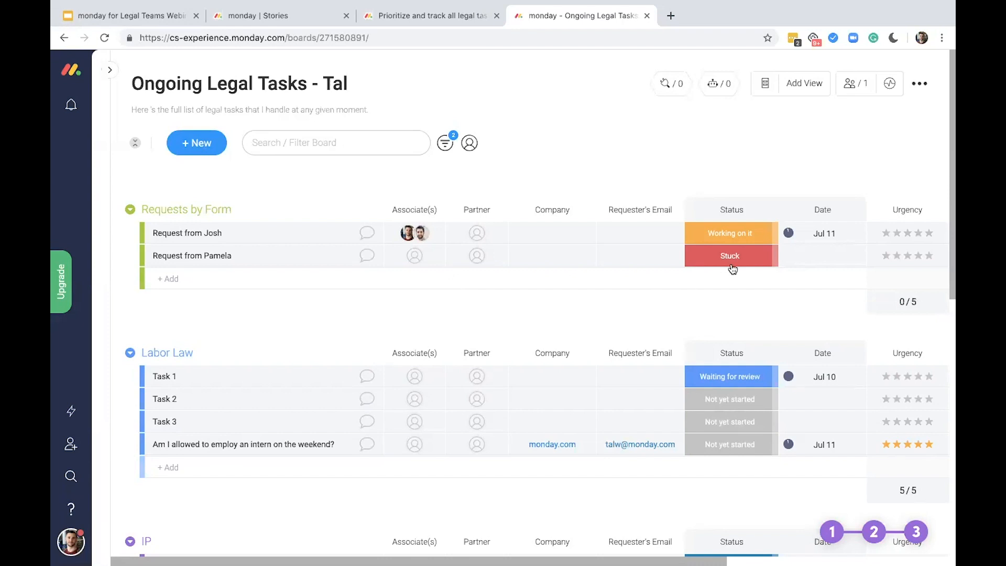
# Mark Task 2 in the Labor Law group as Done, and set its status back to Not yet started
pyautogui.click(744, 407)
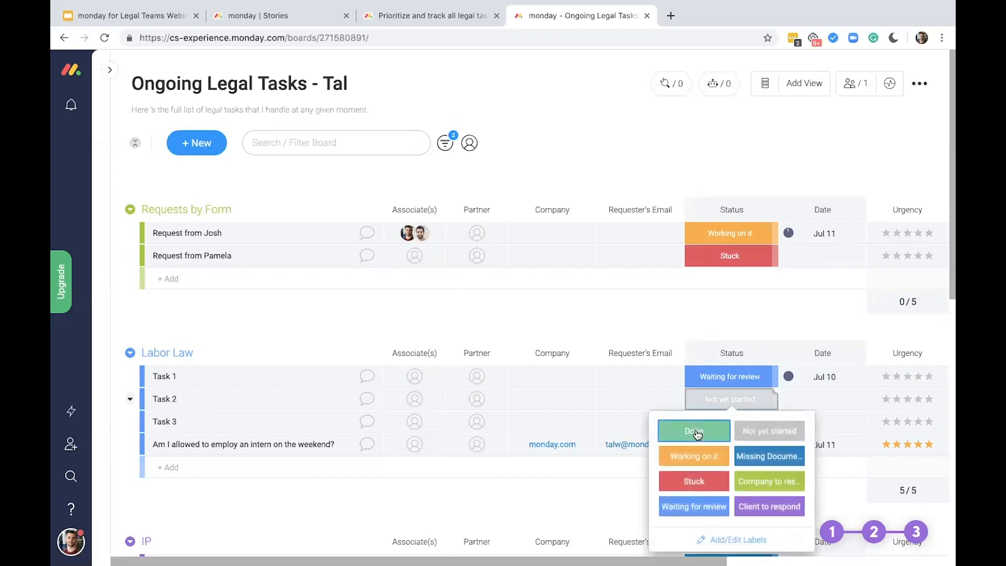
pyautogui.click(695, 429)
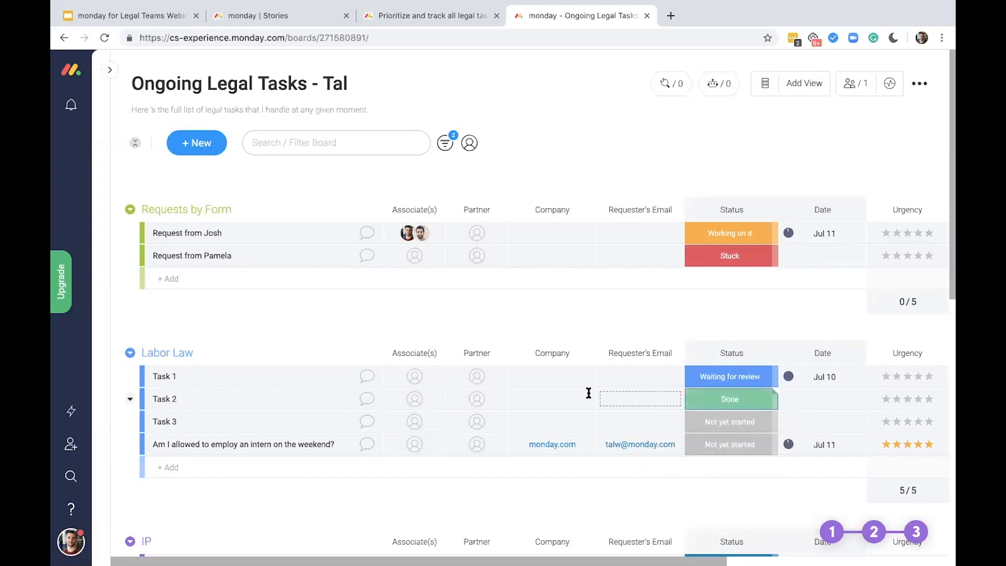
pyautogui.scroll(-9, 589, 393)
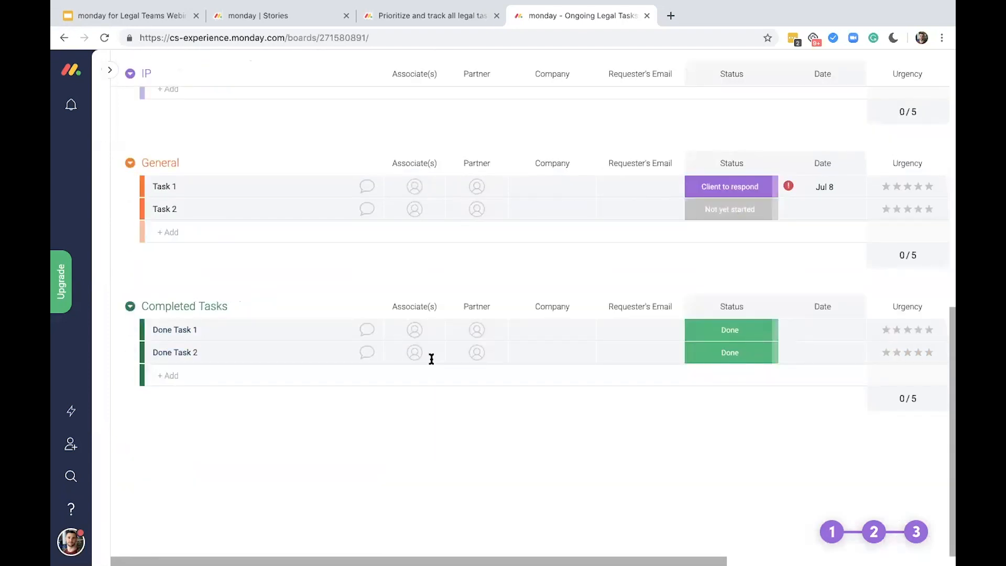
pyautogui.scroll(2, 431, 359)
pyautogui.scroll(6, 432, 359)
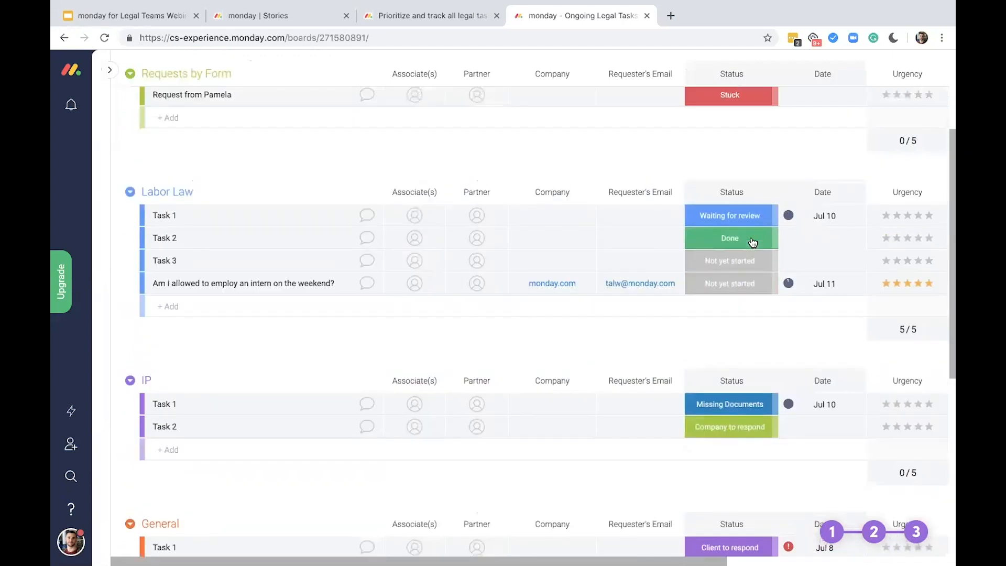
pyautogui.click(752, 240)
pyautogui.click(752, 268)
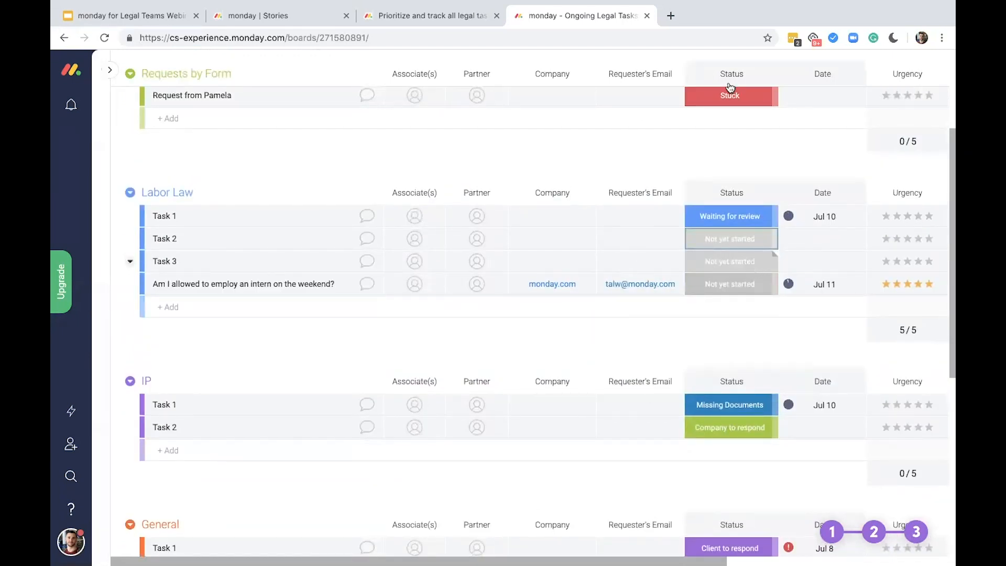
# Start a board automation from the Status Change recipe "When a status changes to something move item to group"
pyautogui.scroll(3, 730, 87)
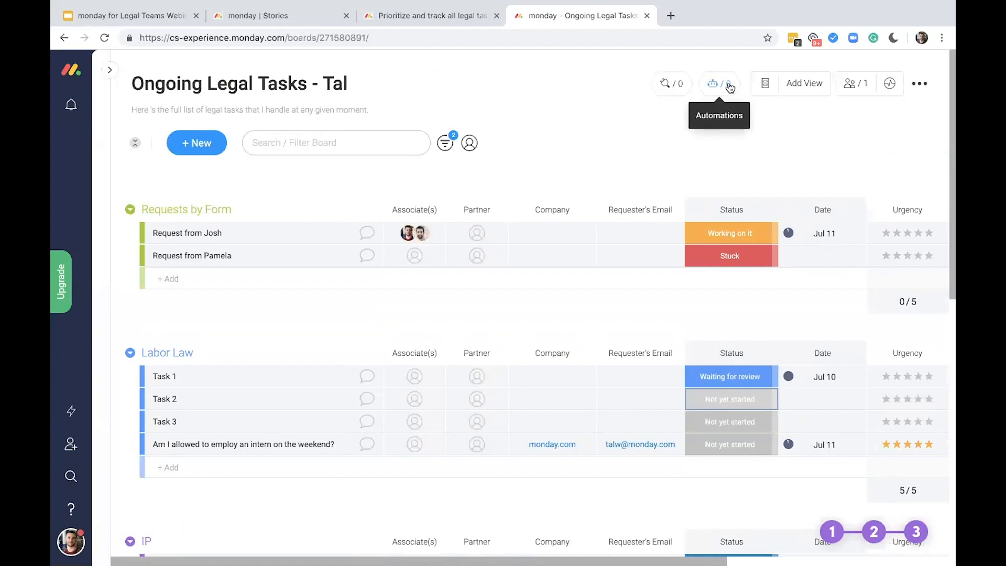
pyautogui.click(728, 85)
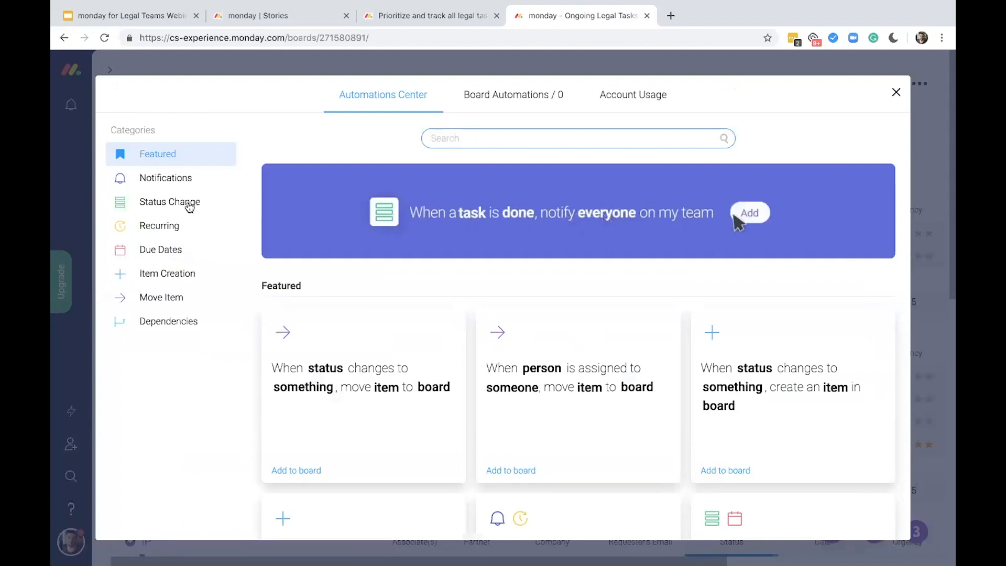
pyautogui.scroll(-4, 373, 350)
pyautogui.scroll(-5, 372, 350)
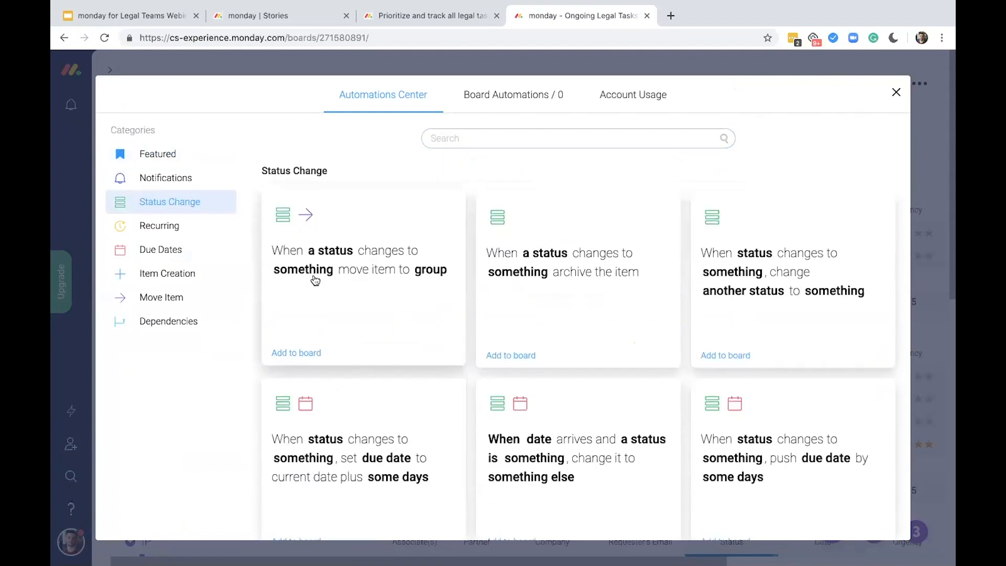
pyautogui.click(396, 304)
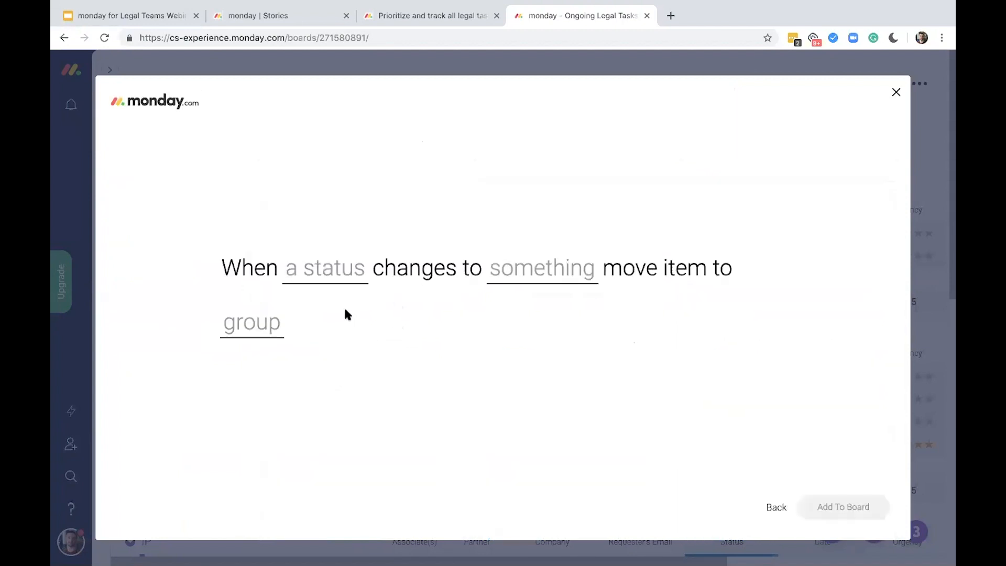
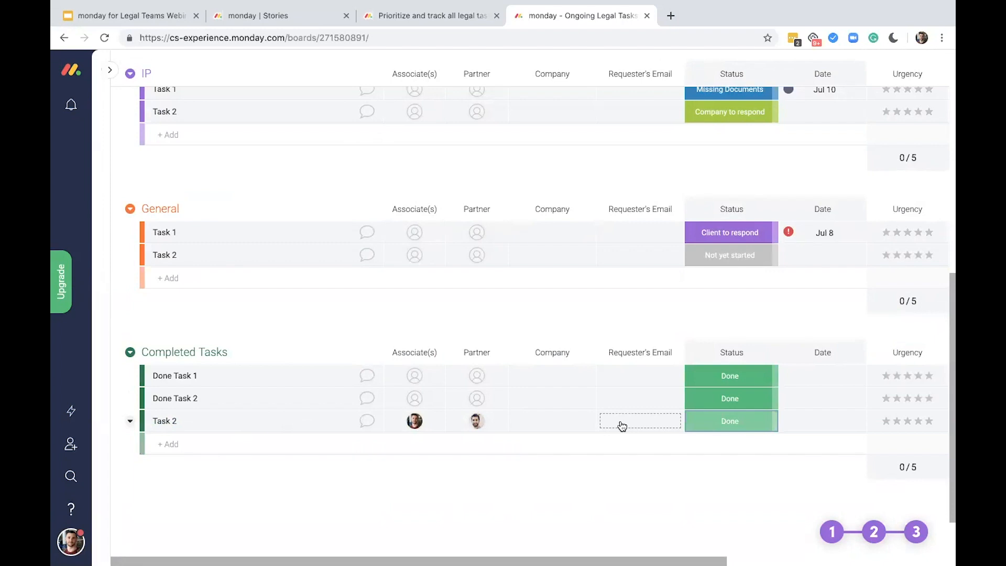
# Open the account's data import and upload the Excel file "DD - Documents List - Playmed M&A" from the Desktop
pyautogui.scroll(3, 622, 425)
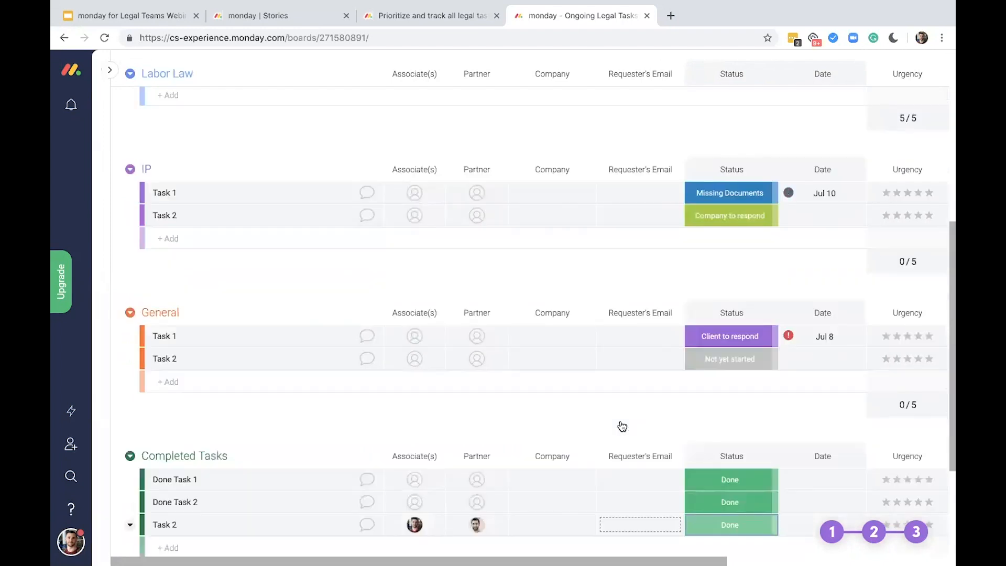
pyautogui.scroll(3, 525, 316)
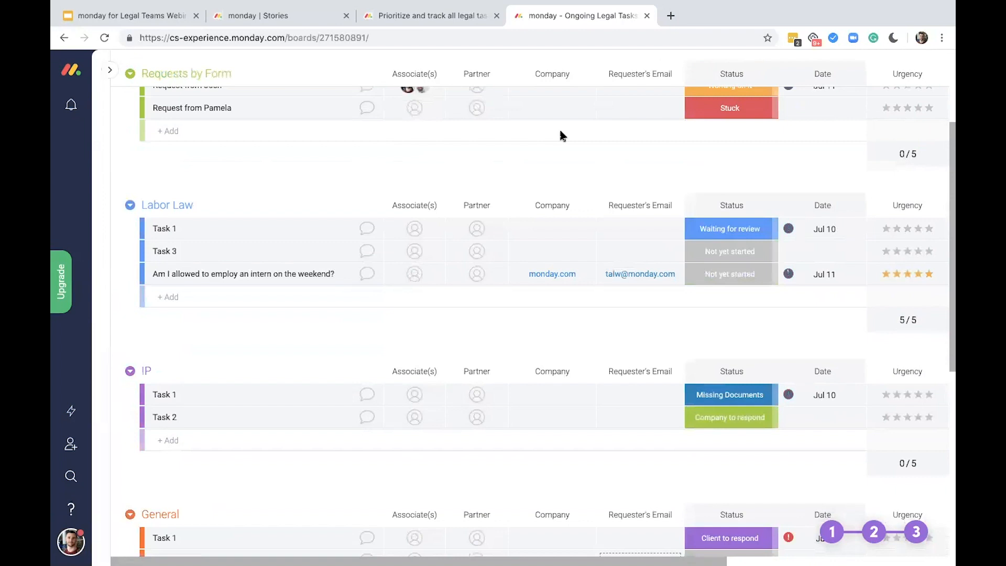
pyautogui.scroll(3, 559, 131)
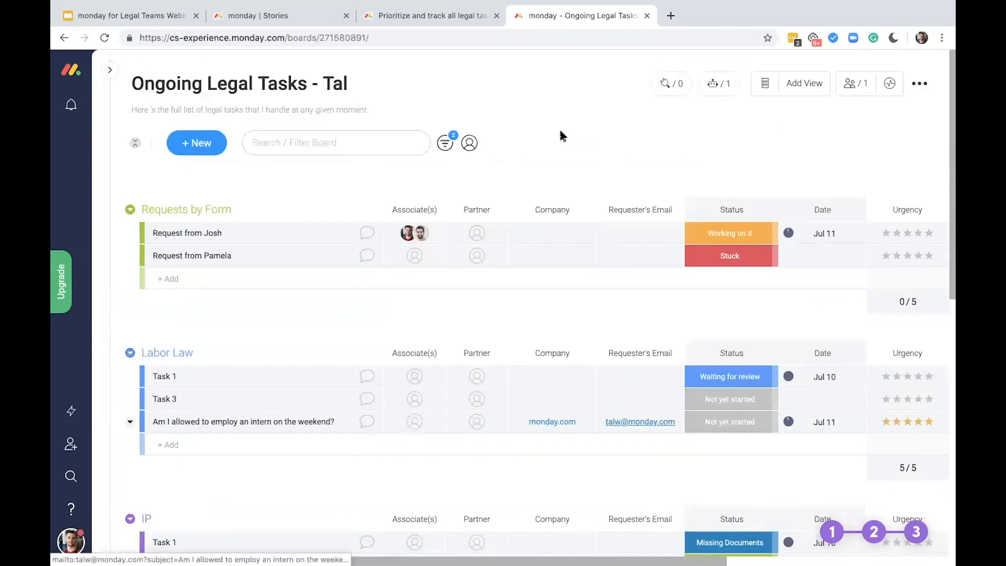
pyautogui.click(106, 72)
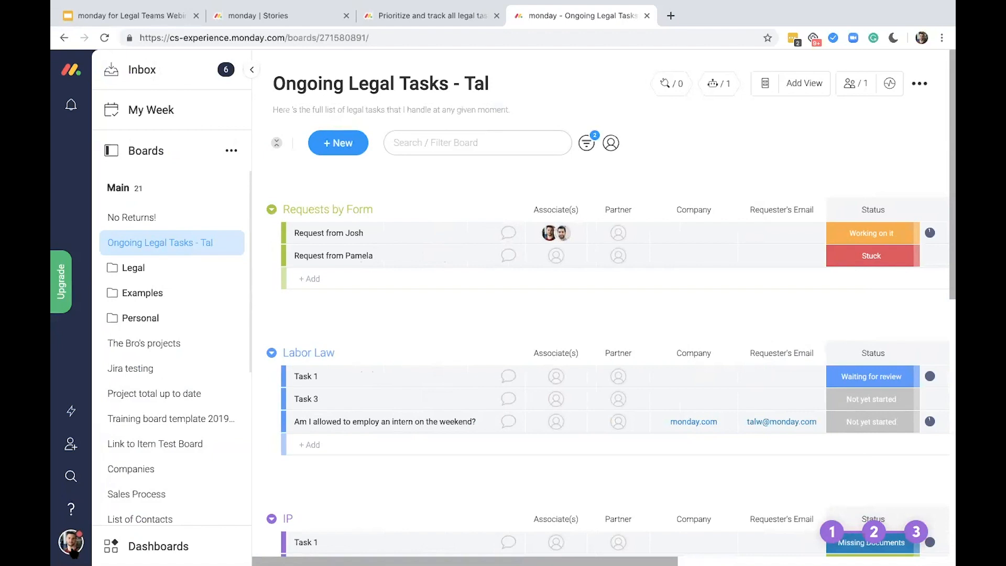
pyautogui.click(70, 543)
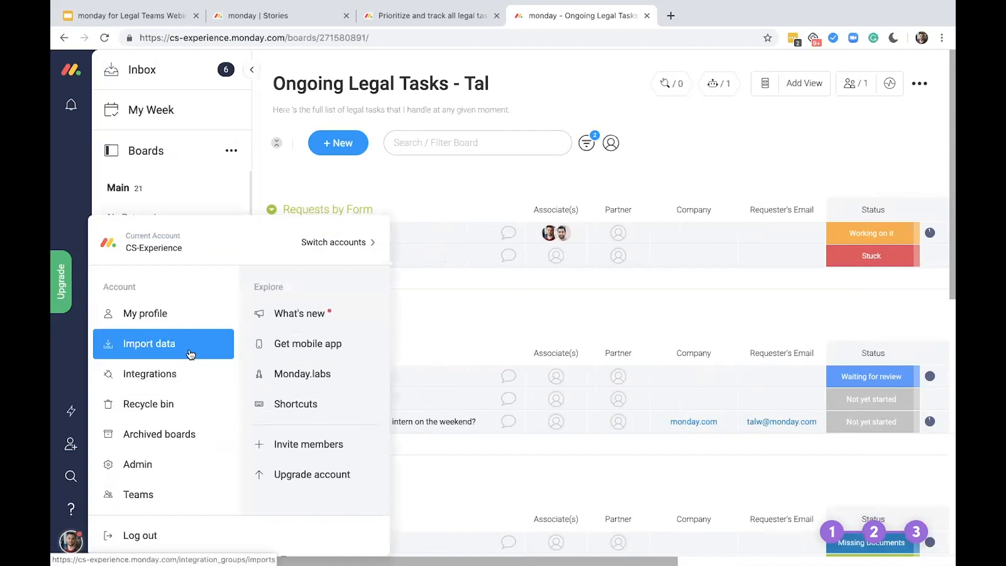
pyautogui.click(191, 355)
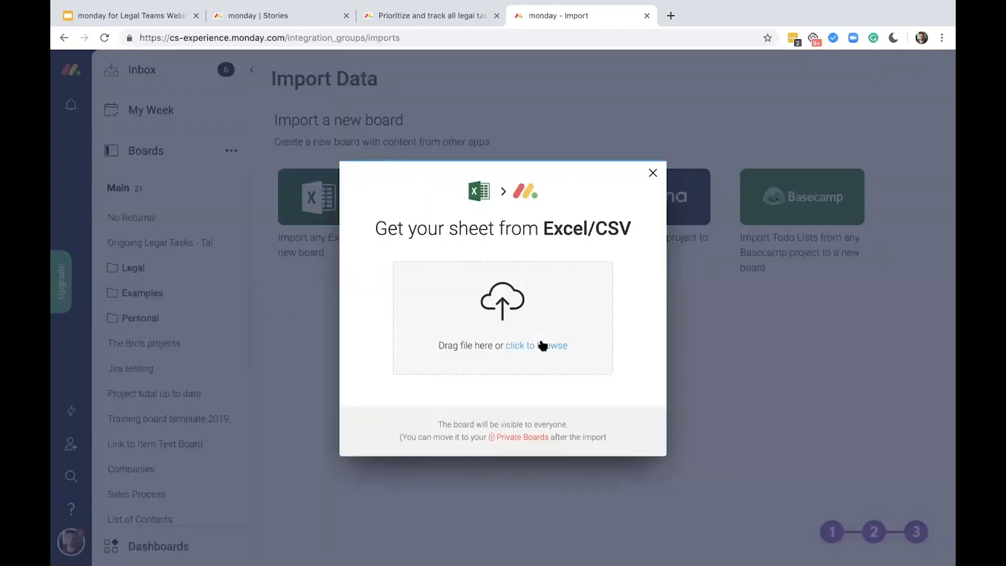
pyautogui.click(543, 346)
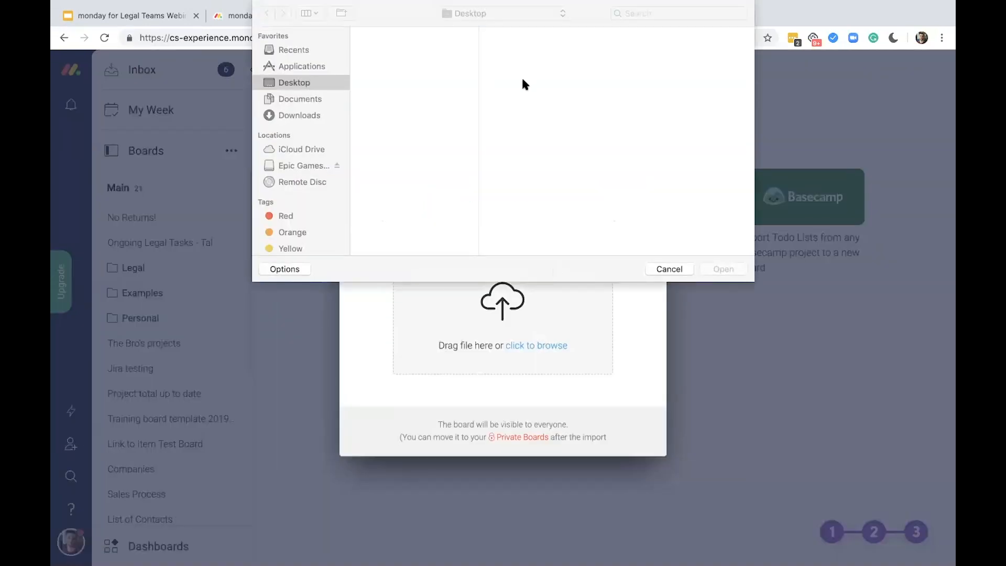
pyautogui.click(733, 269)
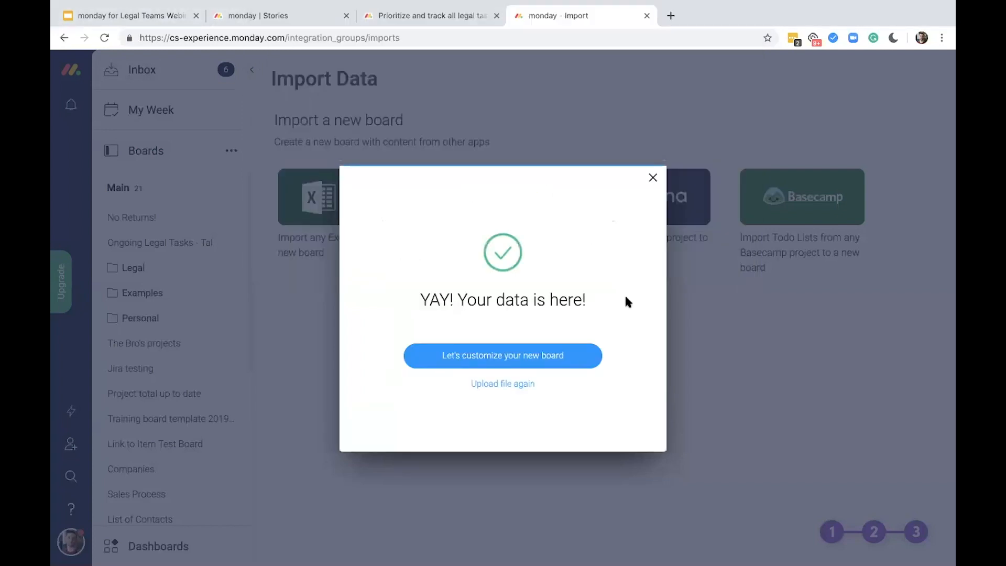
# Use File Name as the first column, import Division as a Status Column, and create the board
pyautogui.click(518, 358)
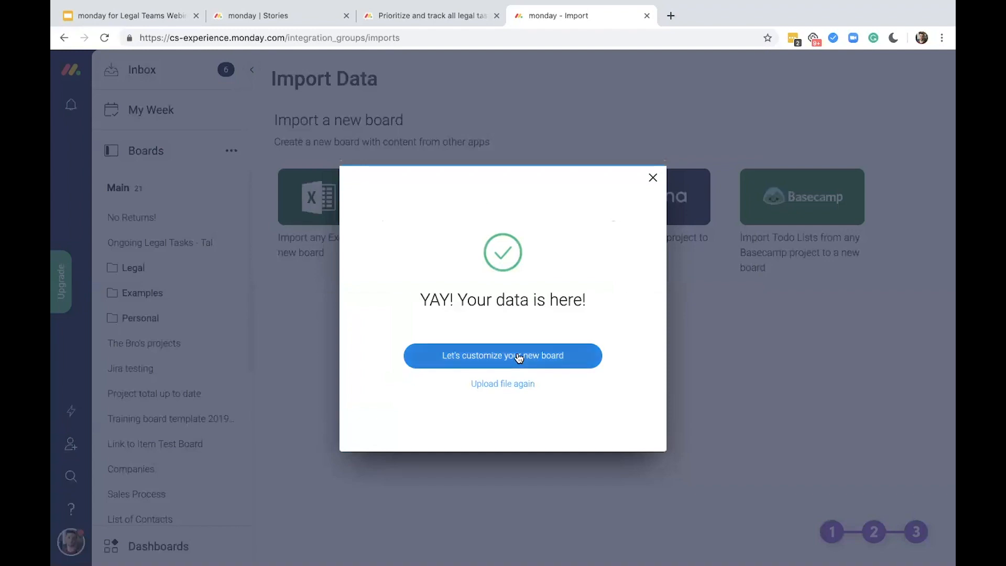
pyautogui.click(519, 358)
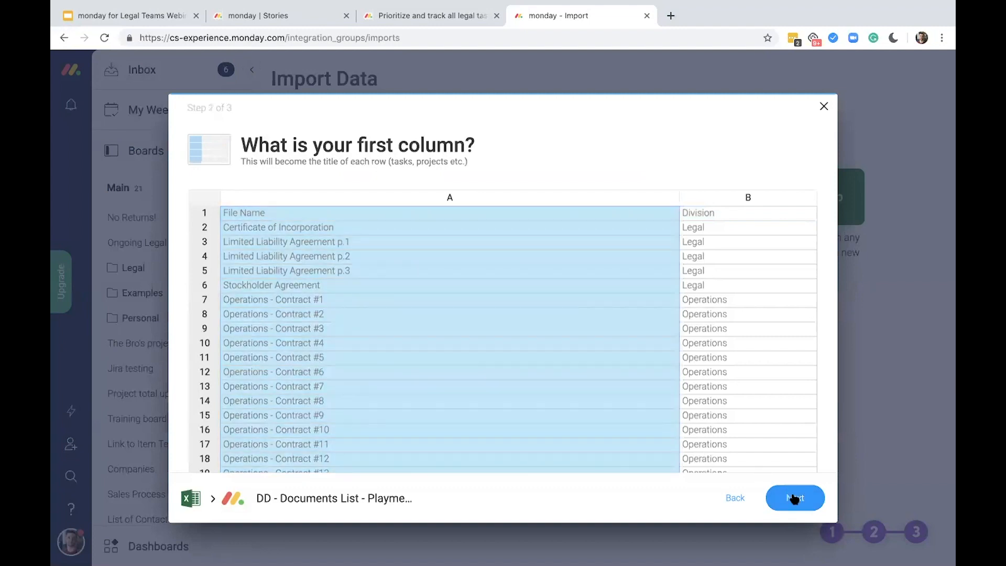
pyautogui.click(794, 498)
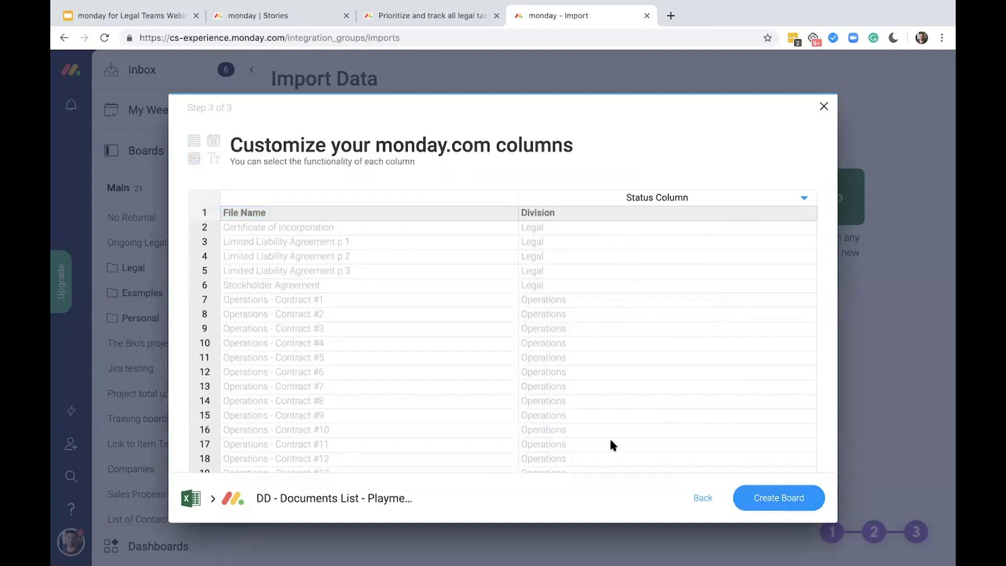
pyautogui.click(700, 200)
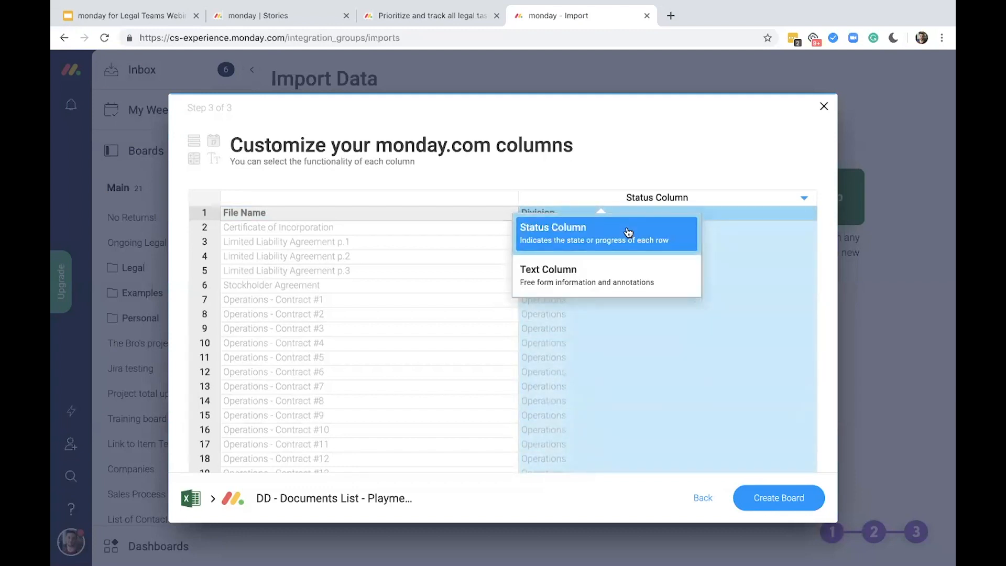
pyautogui.click(628, 232)
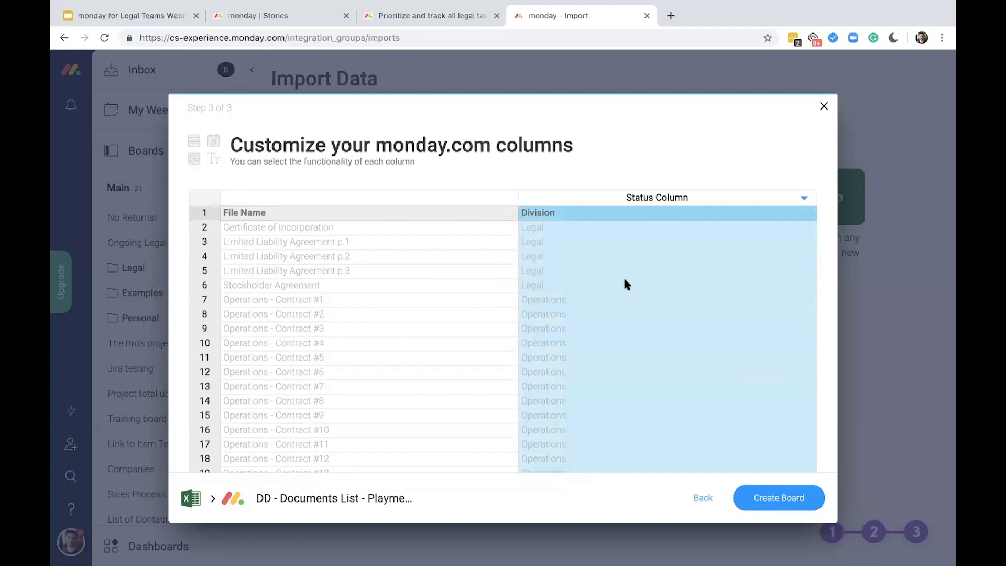
pyautogui.click(776, 498)
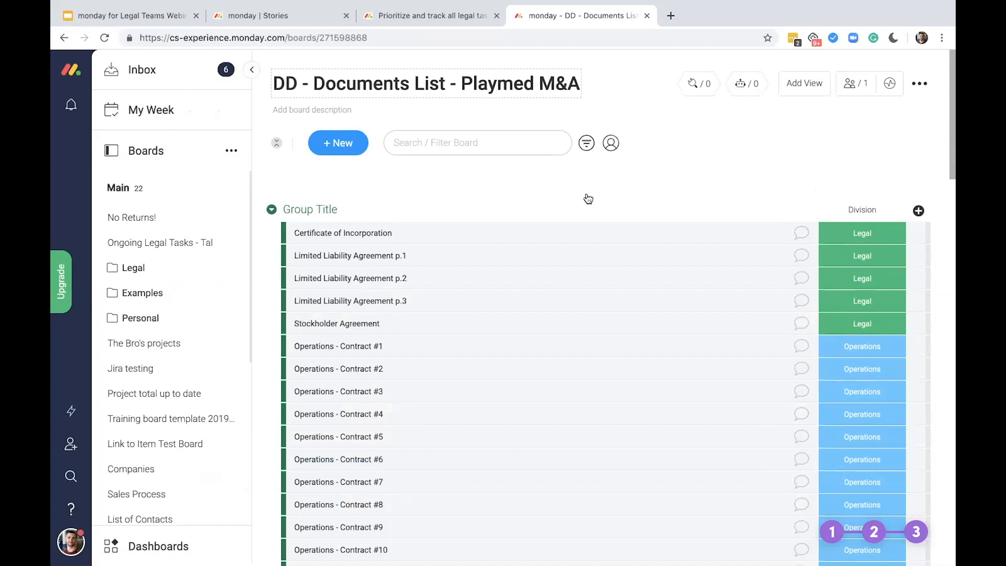
# Examine the imported documents and their Division labels throughout the new board
pyautogui.scroll(-1, 465, 178)
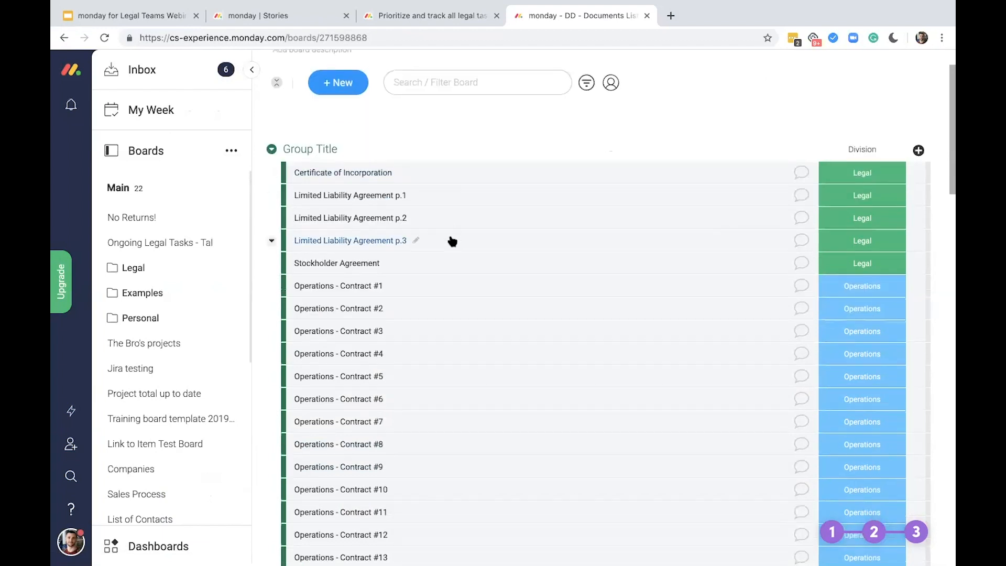
pyautogui.scroll(-1, 451, 239)
pyautogui.scroll(-3, 451, 241)
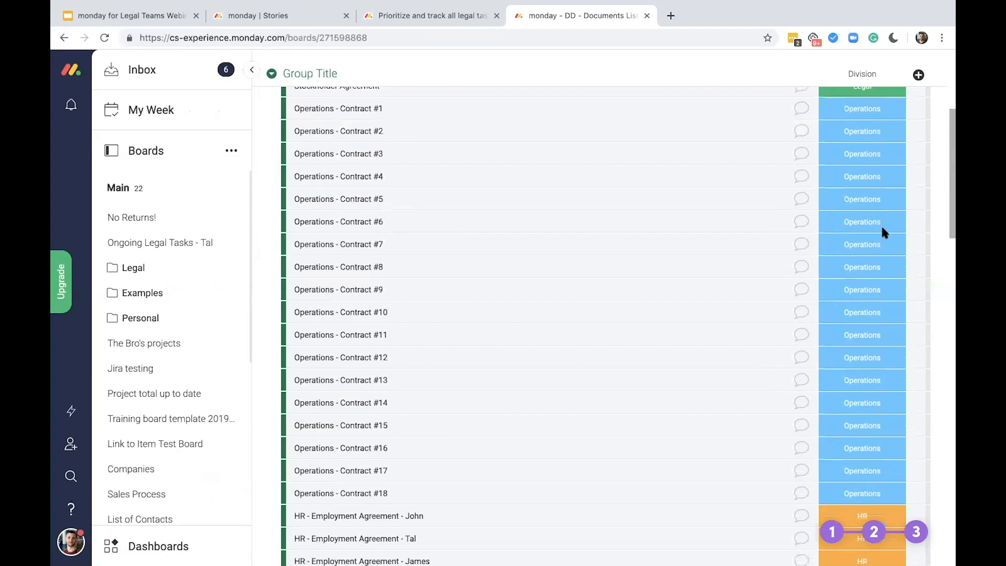
pyautogui.scroll(-5, 885, 225)
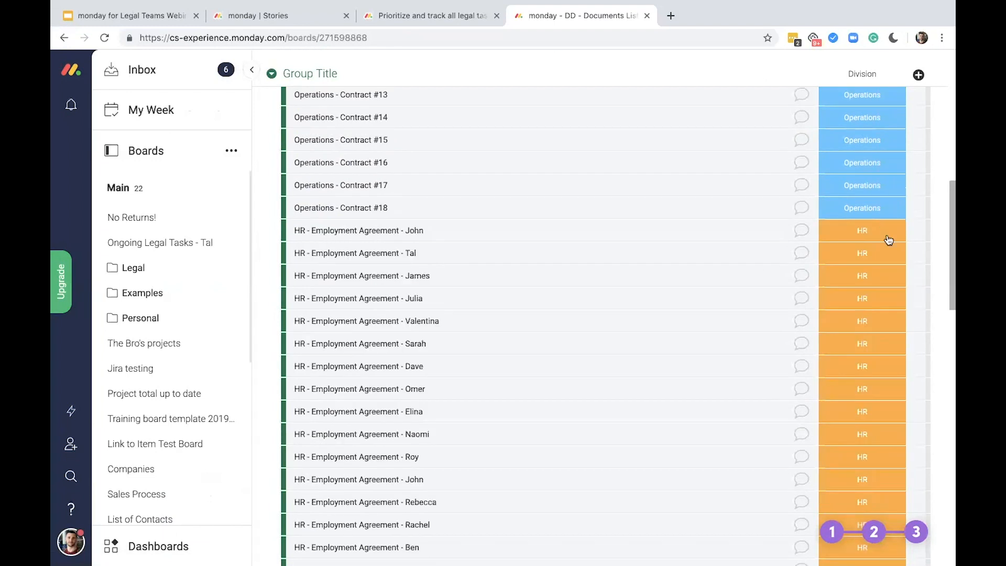
pyautogui.scroll(10, 890, 240)
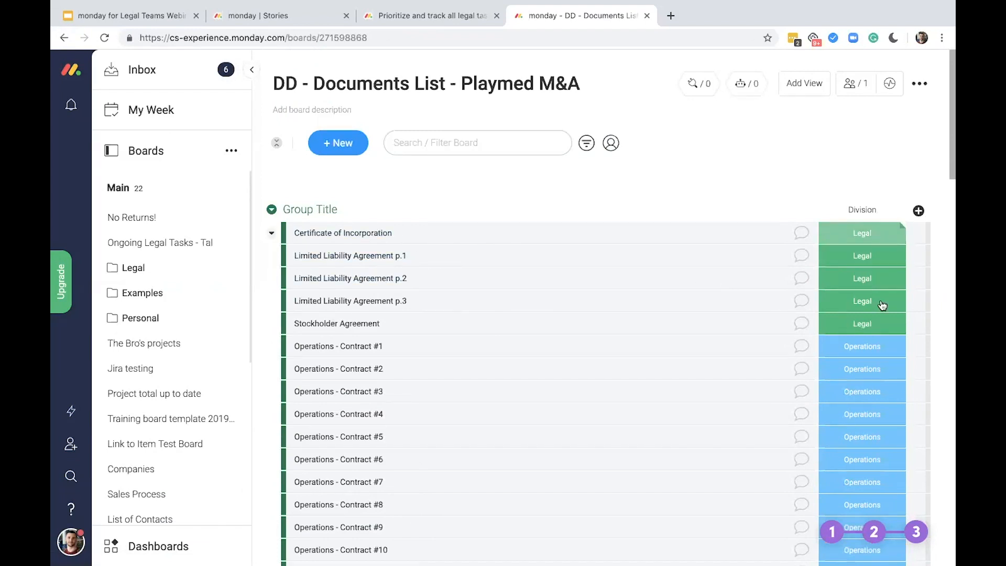
pyautogui.scroll(-1, 894, 308)
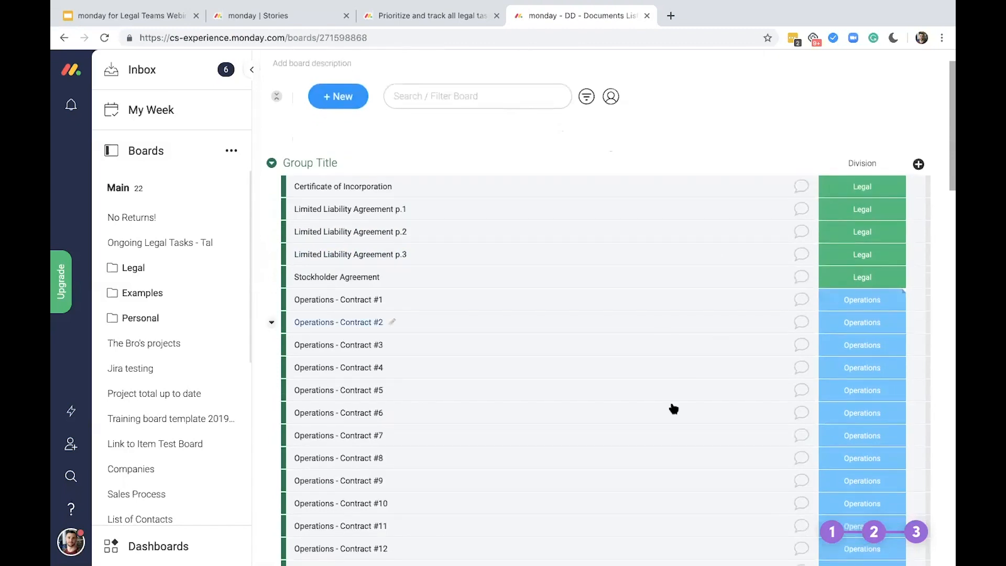
pyautogui.scroll(-1, 861, 315)
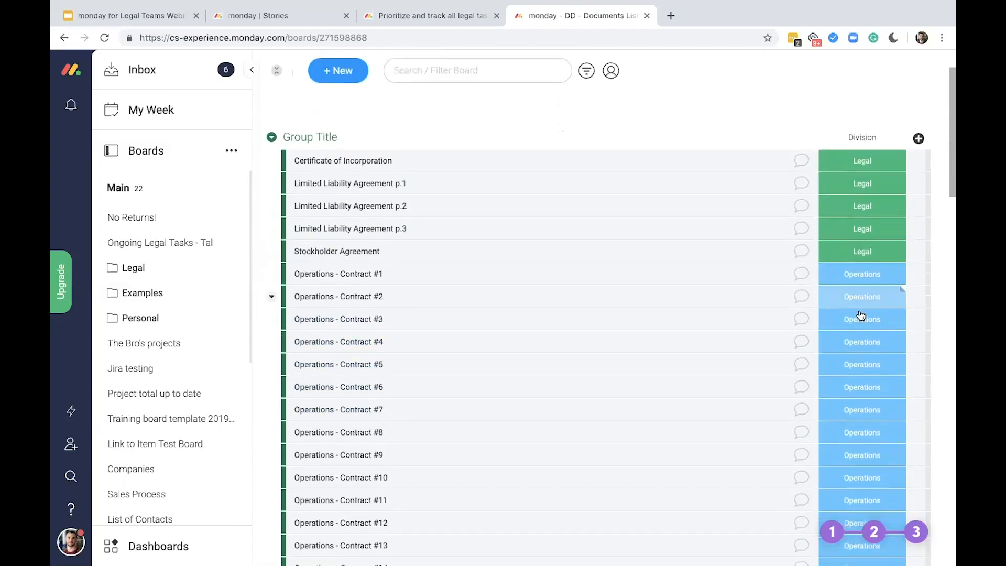
pyautogui.scroll(-5, 862, 315)
pyautogui.scroll(-8, 871, 191)
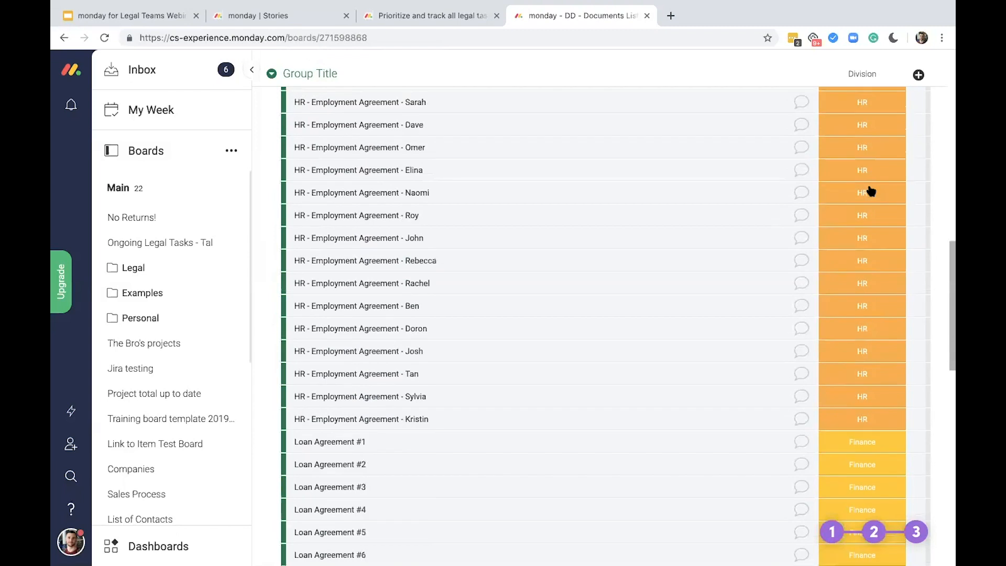
pyautogui.scroll(-3, 871, 191)
pyautogui.scroll(17, 871, 191)
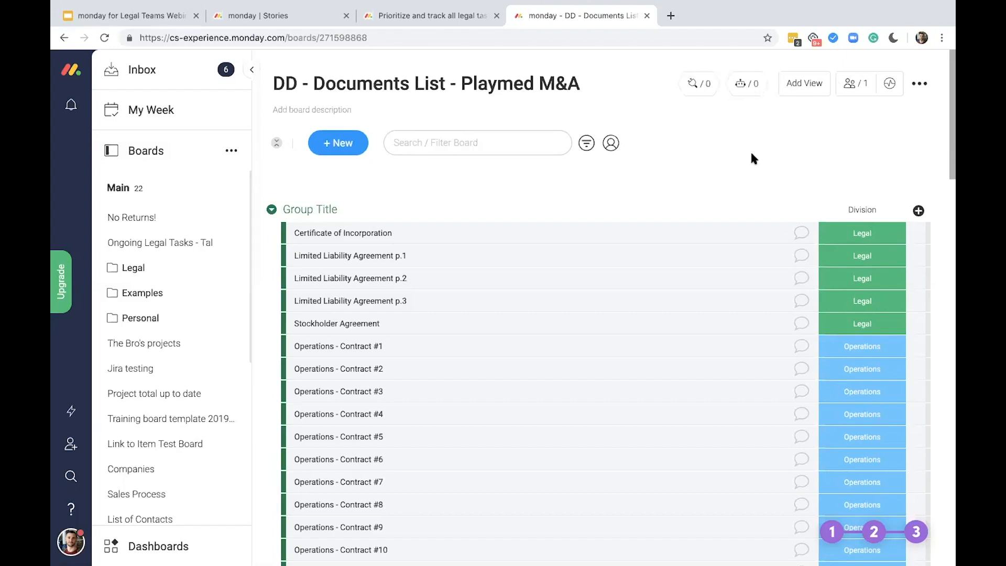
# Add two People columns to the documents board
pyautogui.click(919, 210)
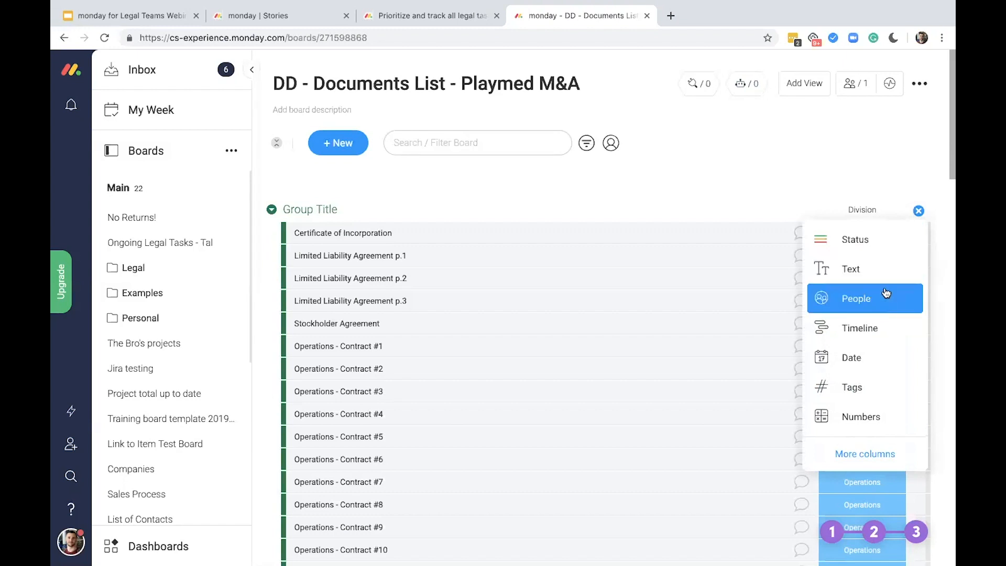
pyautogui.click(887, 301)
pyautogui.click(919, 210)
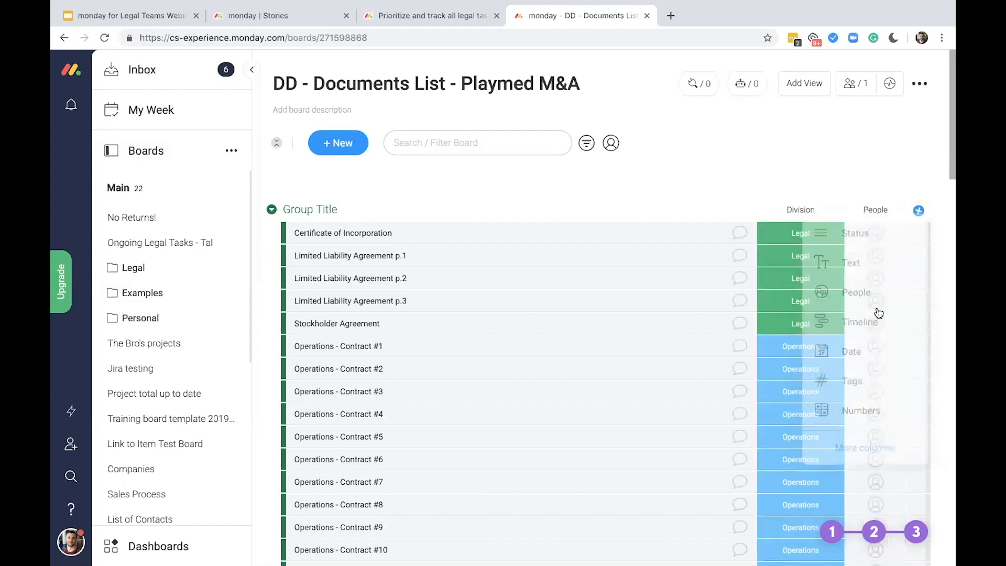
pyautogui.click(889, 306)
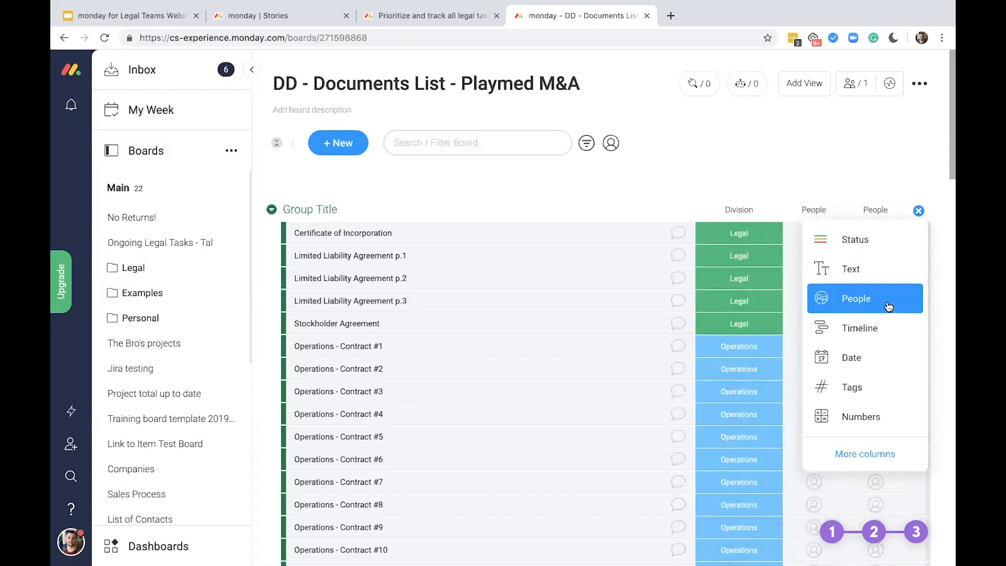
# Rename the first People column to "Associate(s)" and the second to "Partner"
pyautogui.doubleClick(820, 209)
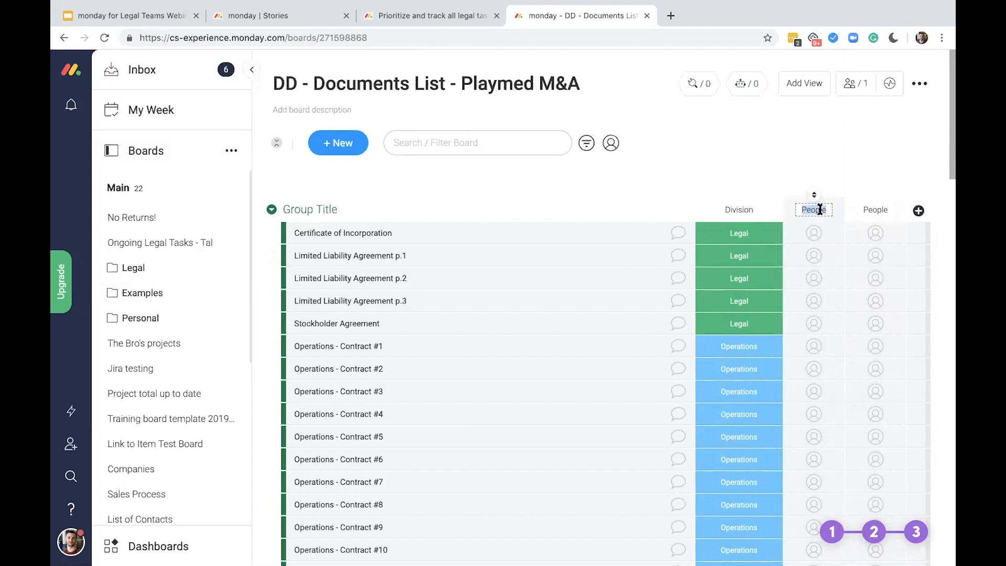
pyautogui.write('Associate(s)')
pyautogui.click(821, 181)
pyautogui.click(874, 210)
pyautogui.doubleClick(874, 209)
pyautogui.write('Partner')
pyautogui.click(864, 169)
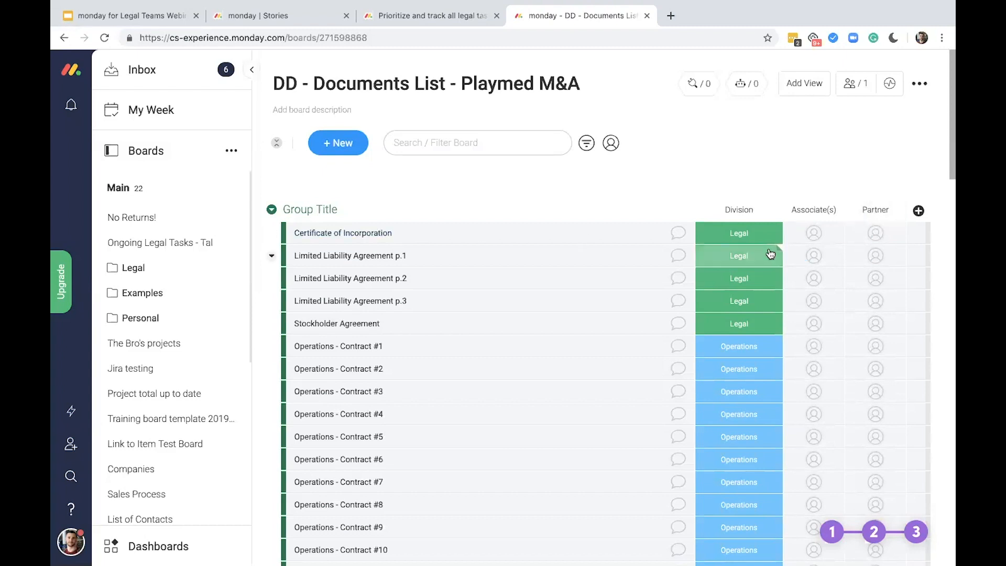
# Move the Division column after Partner, and add a Status column between Partner and Division
pyautogui.moveTo(698, 208); pyautogui.dragTo(873, 211)
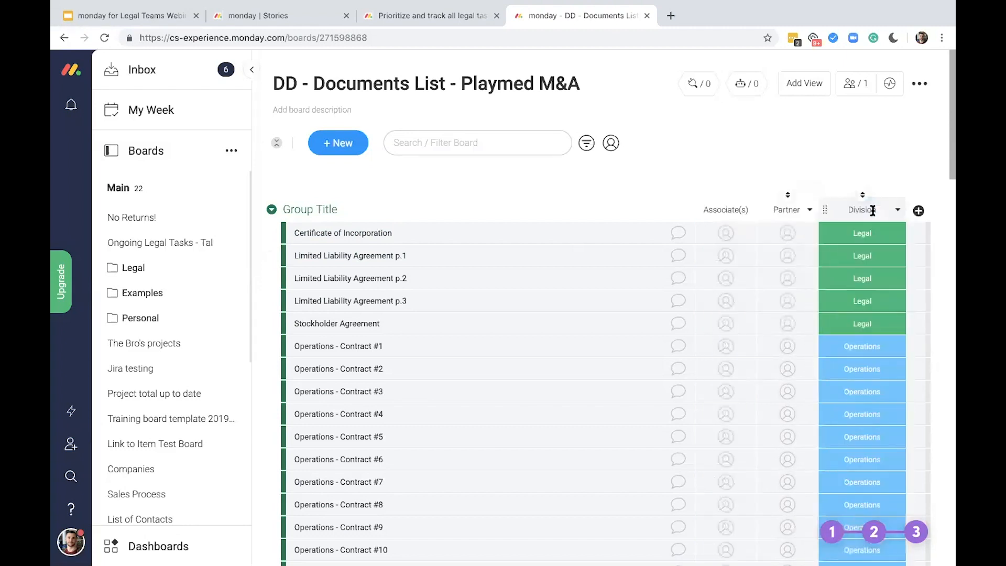
pyautogui.click(920, 212)
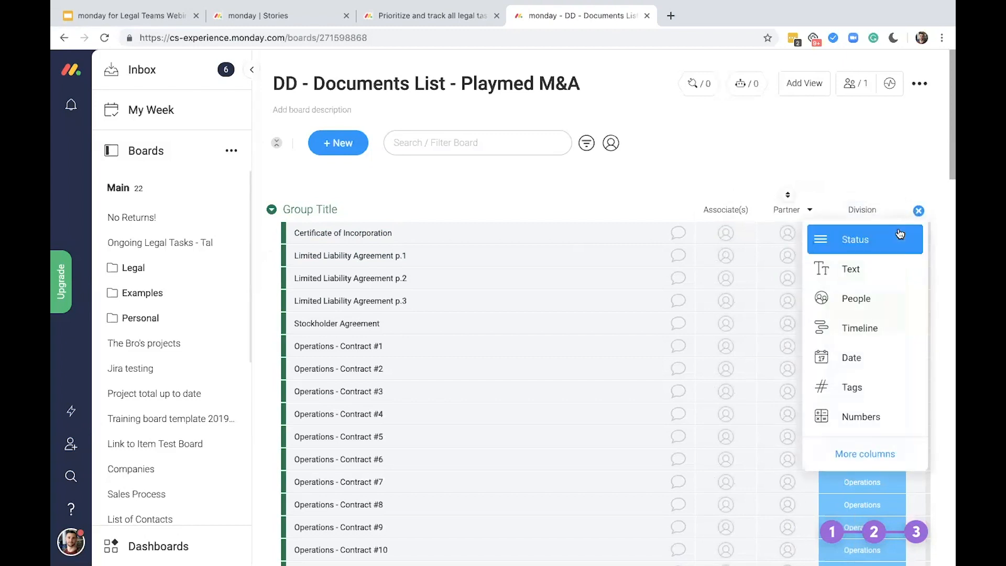
pyautogui.click(900, 233)
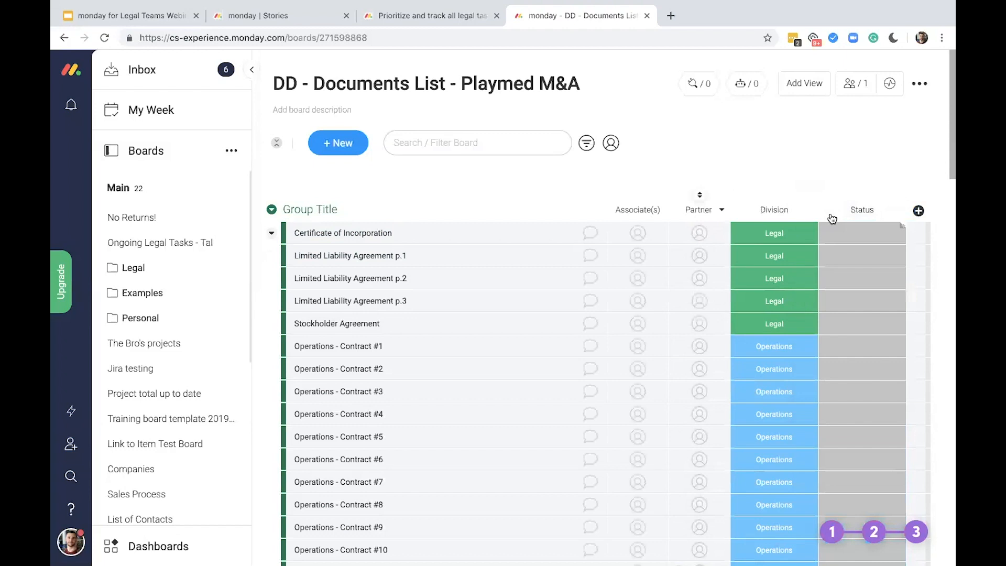
pyautogui.moveTo(832, 218); pyautogui.dragTo(741, 205)
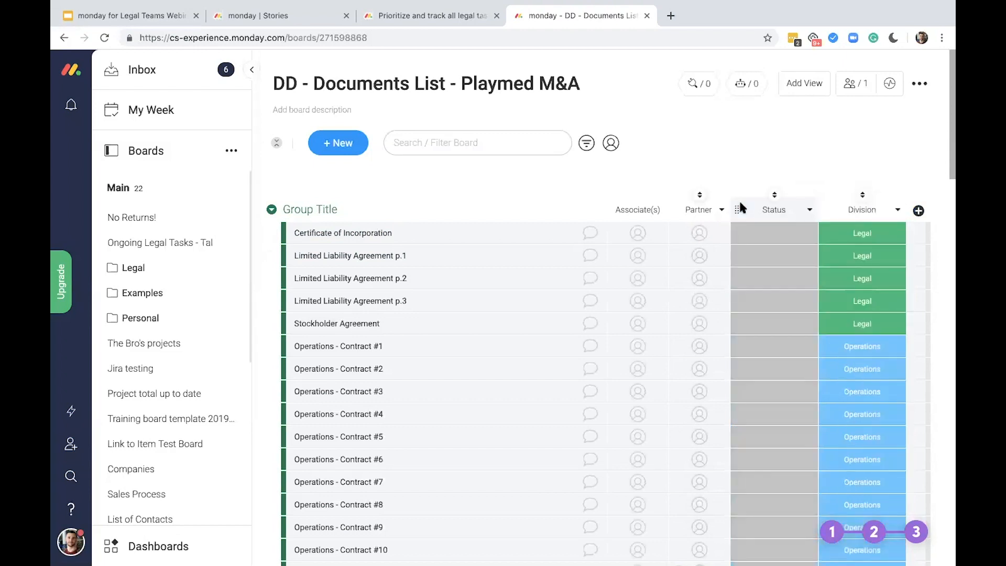
# Open the Status column's labels for editing and remove the "Stuck" and "de" labels
pyautogui.click(773, 233)
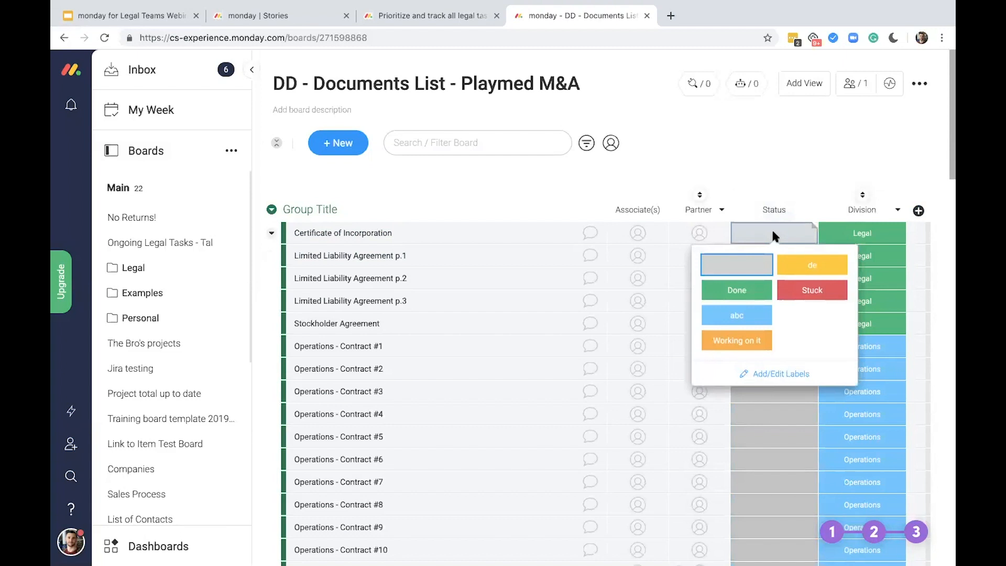
pyautogui.click(786, 374)
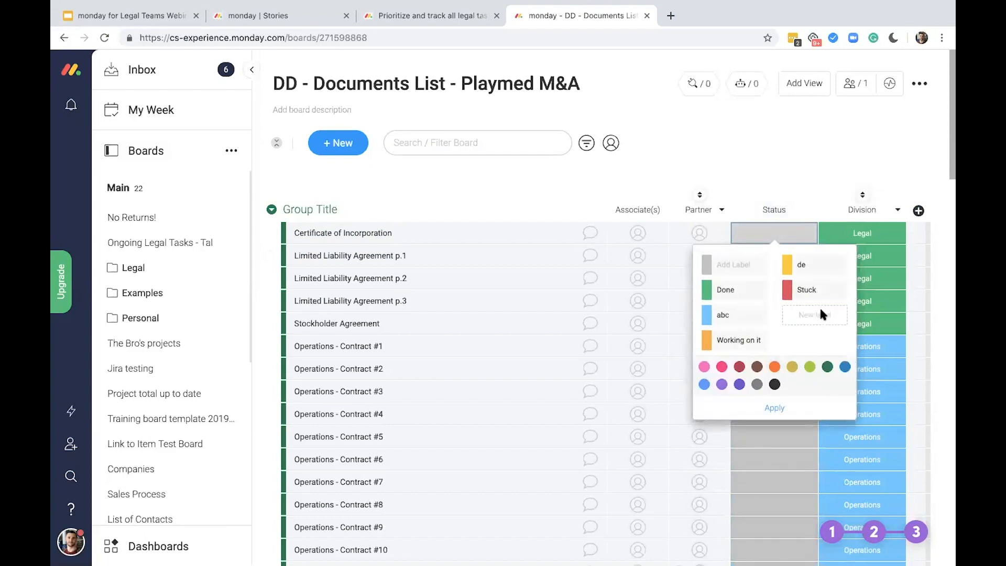
pyautogui.click(855, 290)
pyautogui.click(849, 265)
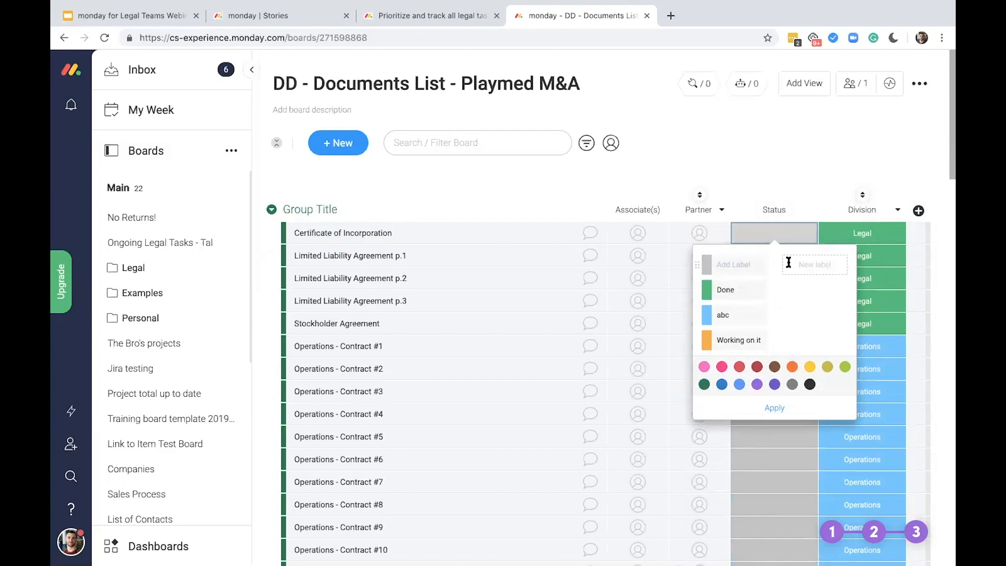
# Name the Status column's blank grey label "To be reviewed" and rename the "Done" label to "Reviewed"
pyautogui.click(753, 259)
pyautogui.write('To be reviewed')
pyautogui.doubleClick(745, 290)
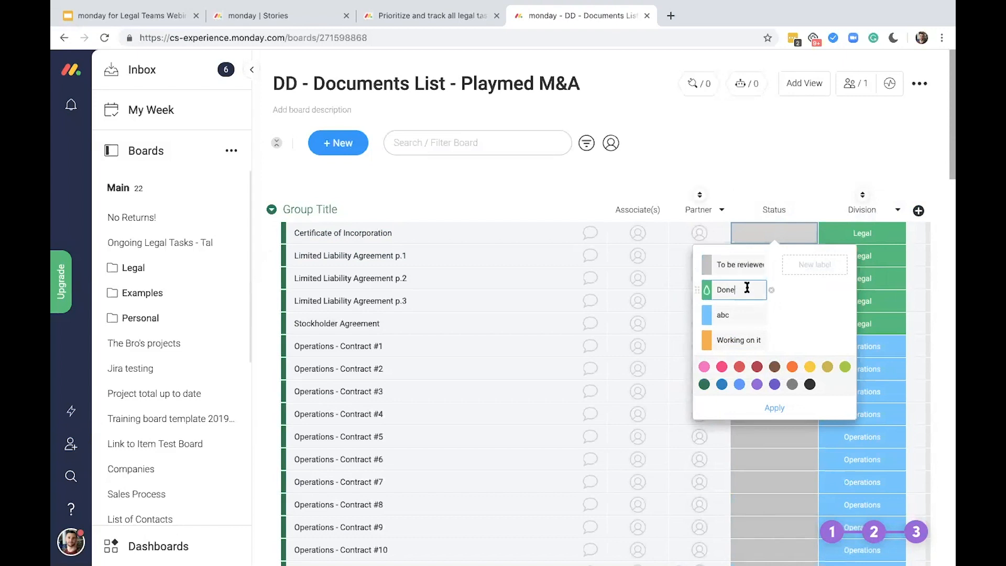
pyautogui.write('Reviewed')
# Turn the "abc" label into a red "Stuck" label and apply the Status label changes
pyautogui.doubleClick(735, 315)
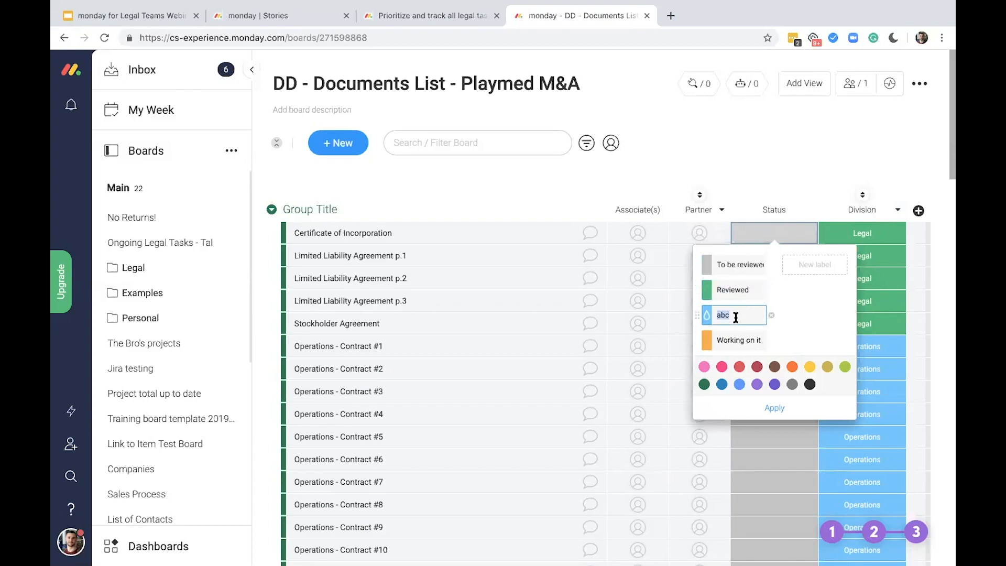
pyautogui.press('BackSpace')
pyautogui.click(739, 367)
pyautogui.click(739, 316)
pyautogui.write('Stuck')
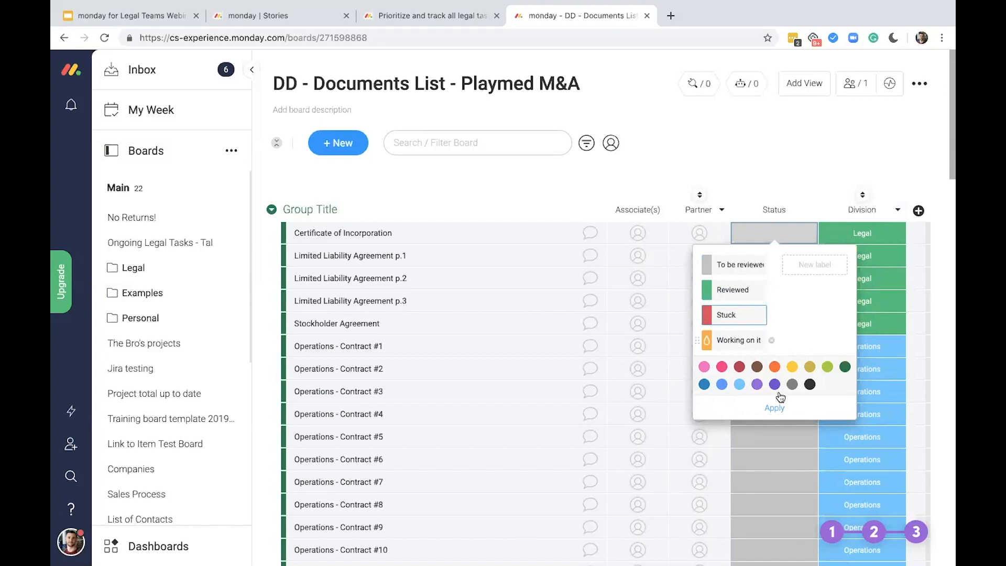
pyautogui.click(777, 409)
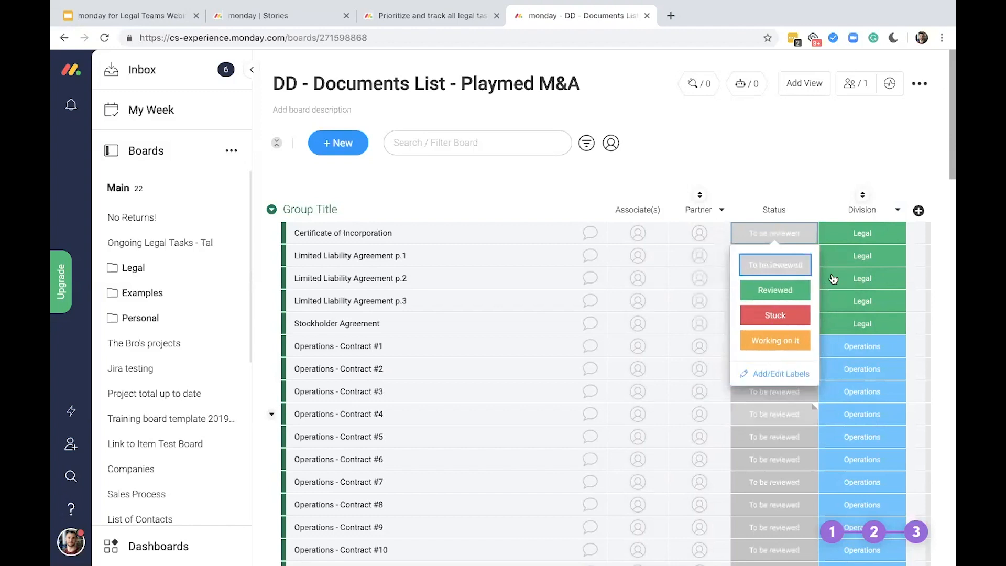
# Add another Status column and move it in front of Division
pyautogui.click(918, 210)
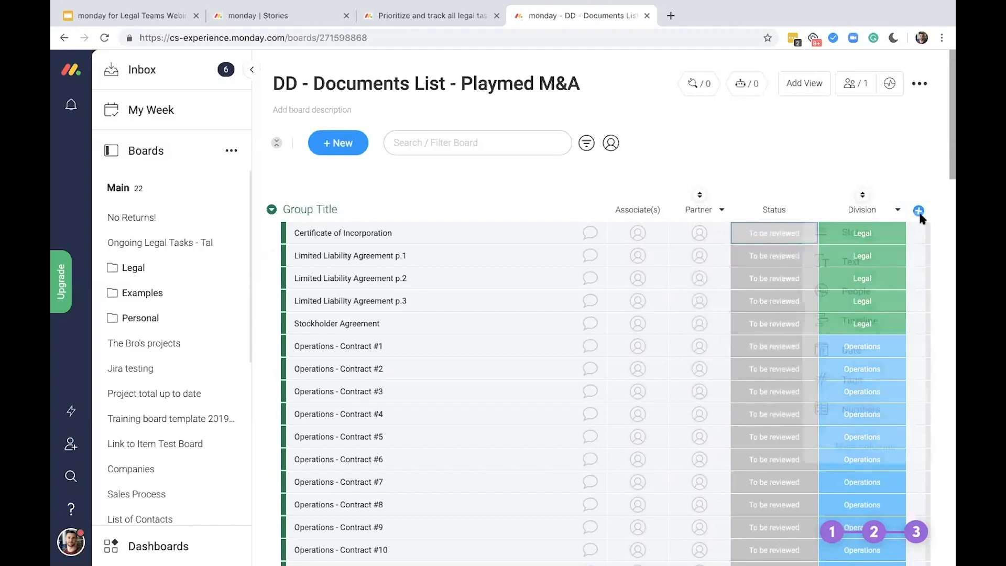
pyautogui.click(901, 234)
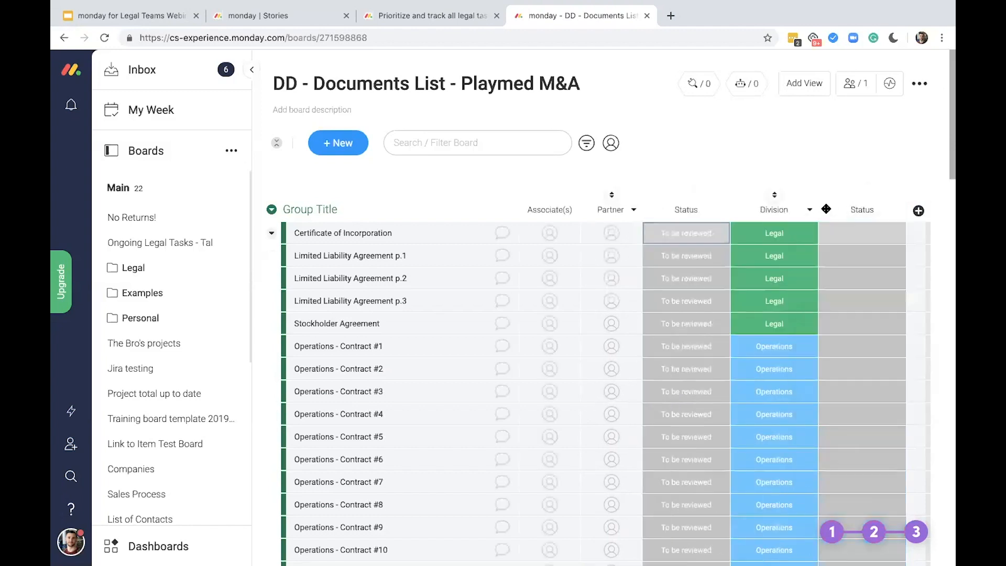
pyautogui.moveTo(825, 210); pyautogui.dragTo(737, 212)
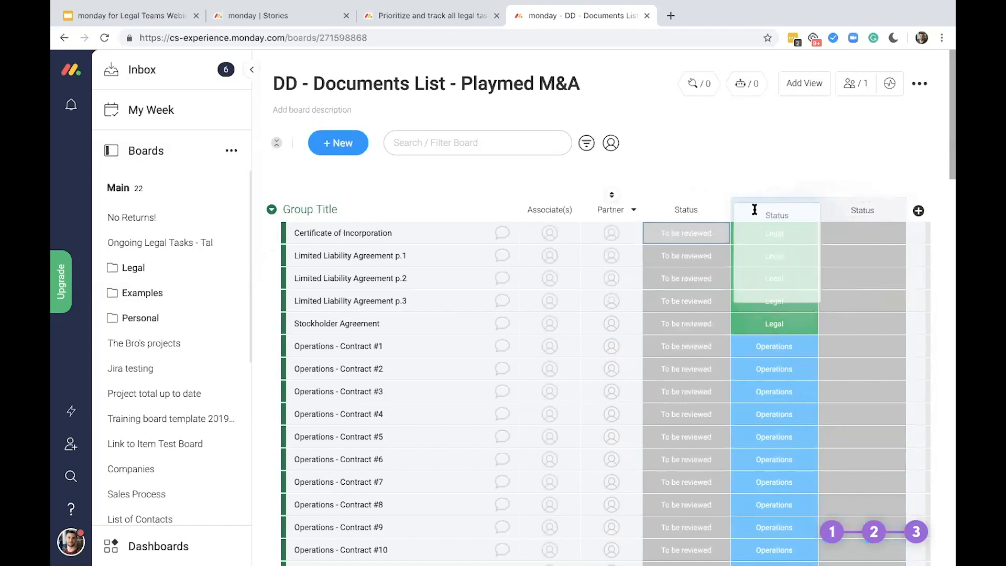
# Rename the new Status column to "Follow up/Action item"
pyautogui.click(777, 211)
pyautogui.doubleClick(778, 210)
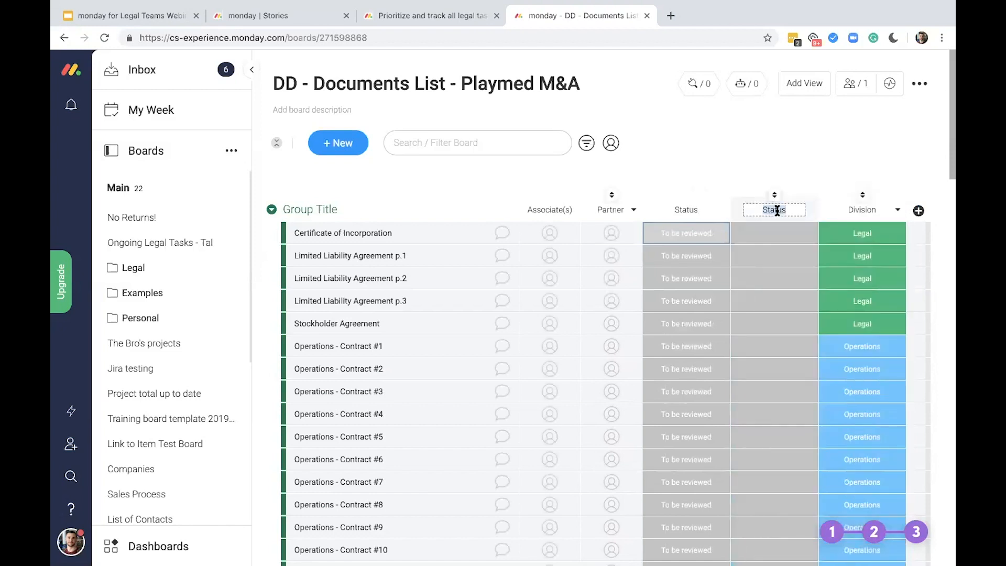
pyautogui.write('Follow')
pyautogui.write(' up/')
pyautogui.write('Action')
pyautogui.write(' item')
pyautogui.press('Return')
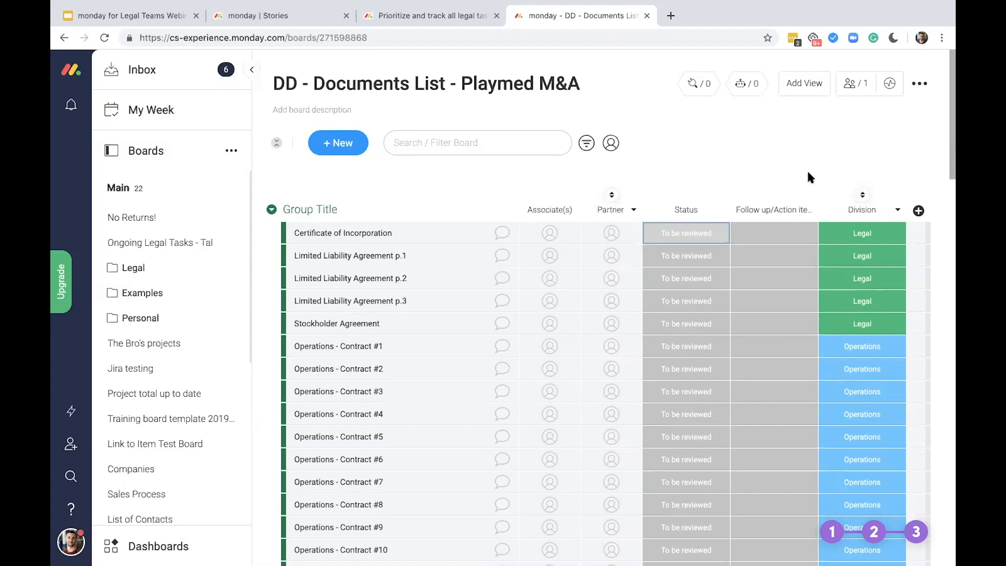
# In the Follow up/Action item labels, name the blank grey label "Yes/No?" and rename "Done" to "No"
pyautogui.click(793, 242)
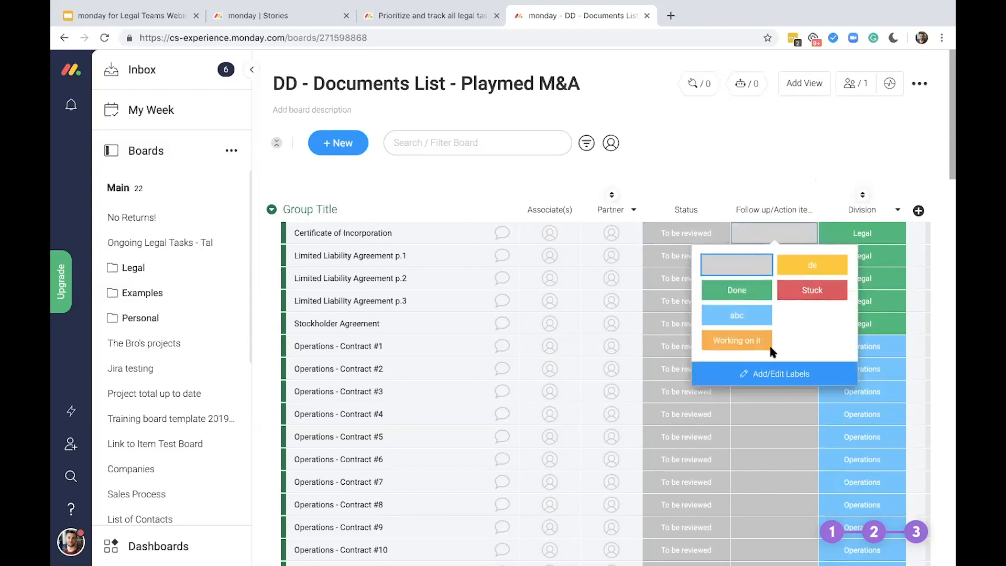
pyautogui.click(781, 376)
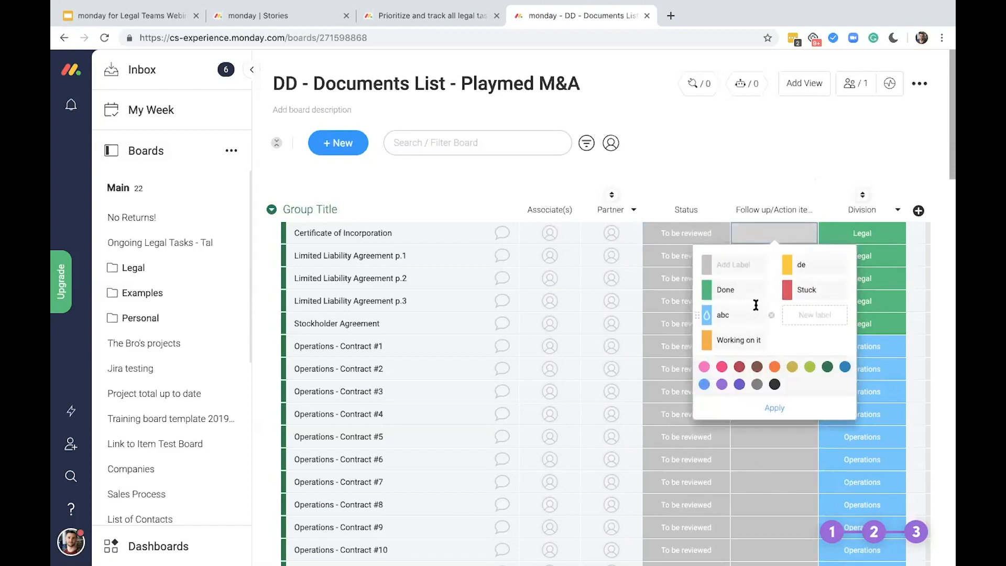
pyautogui.click(742, 267)
pyautogui.write('Yes/No?')
pyautogui.press('Tab')
pyautogui.write('No')
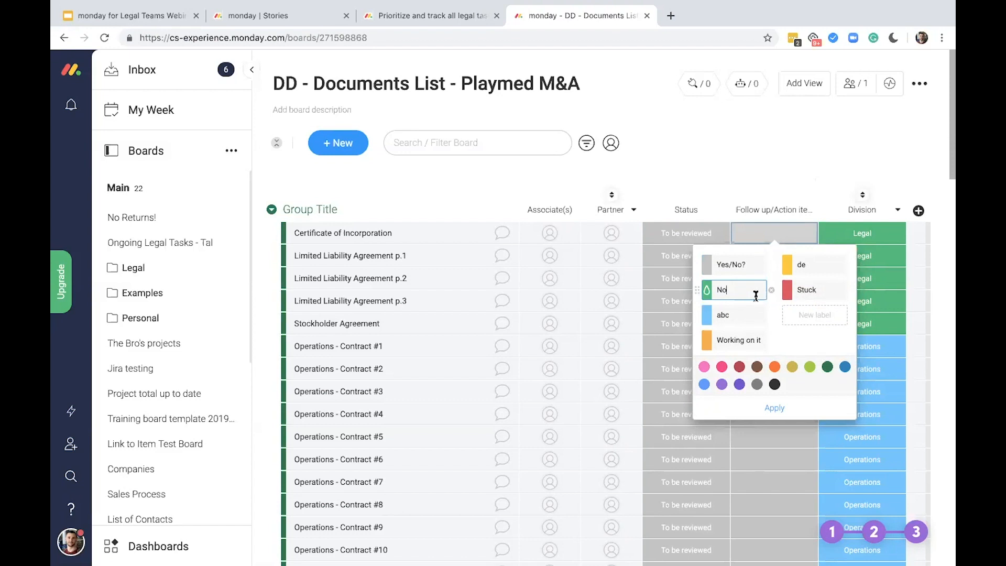
# Rename the "abc" label to "Clean Up" and the "Stuck" label to "Red Flag"
pyautogui.click(746, 316)
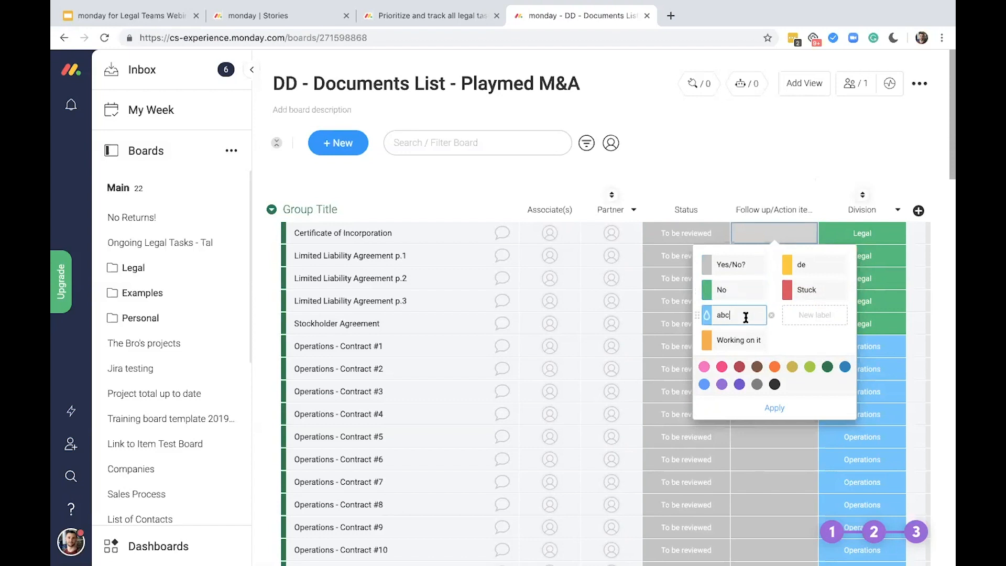
pyautogui.hotkey('ctrl', 'a')
pyautogui.write('Clean Up')
pyautogui.click(811, 290)
pyautogui.hotkey('ctrl', 'a')
pyautogui.write('R')
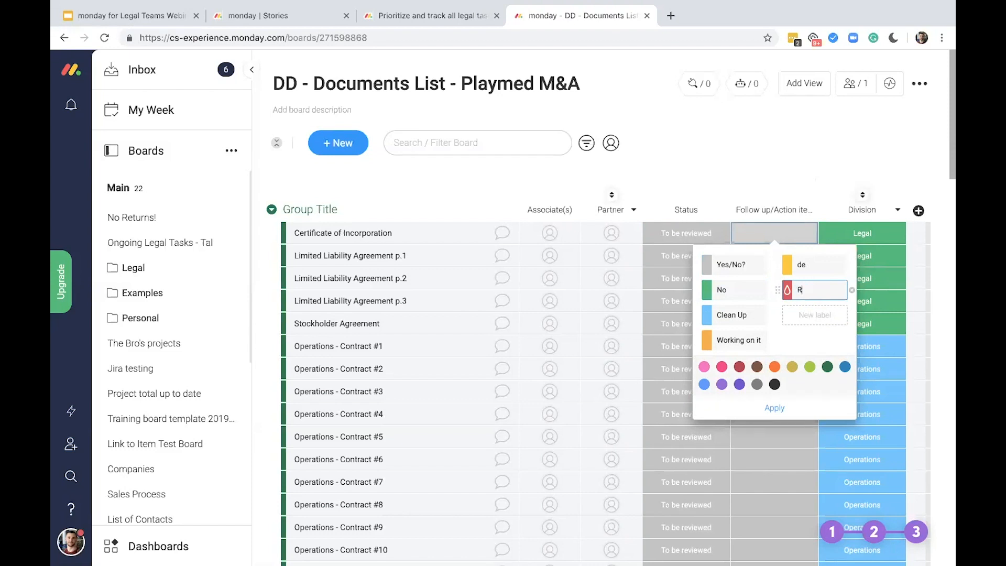
pyautogui.write('ed Flag')
# Rename the "Working on it" label to "Follow up" and add a new "Send to IP" label
pyautogui.click(755, 340)
pyautogui.hotkey('ctrl', 'a')
pyautogui.write('Follow up')
pyautogui.click(814, 317)
pyautogui.write('Send to U')
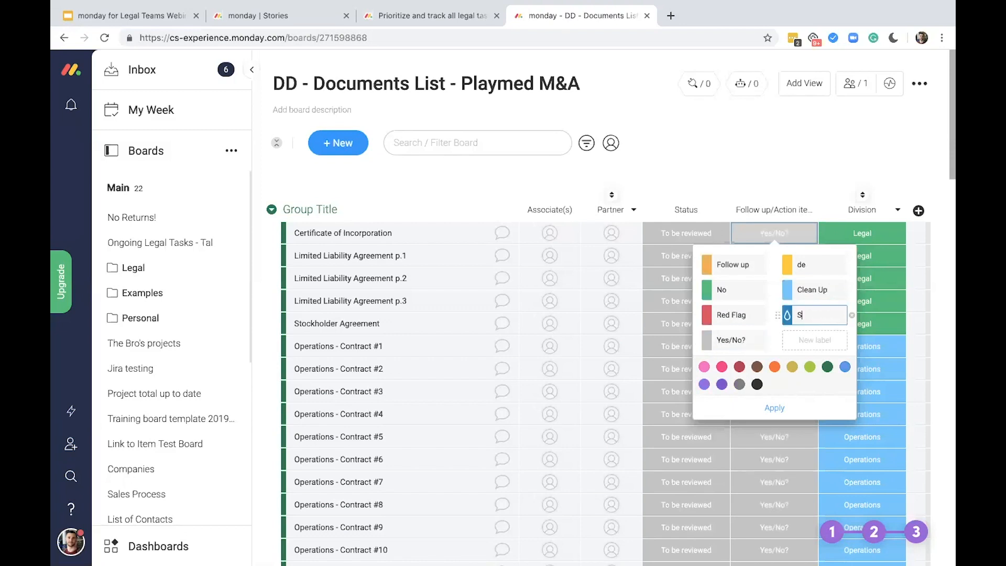
pyautogui.press('BackSpace')
pyautogui.write('IP')
# Rename the "de" label to "Send to Labor", add a "Send to Tax" label, and apply the label changes
pyautogui.click(818, 265)
pyautogui.press('BackSpace')
pyautogui.press('BackSpace')
pyautogui.write('Send to Labor')
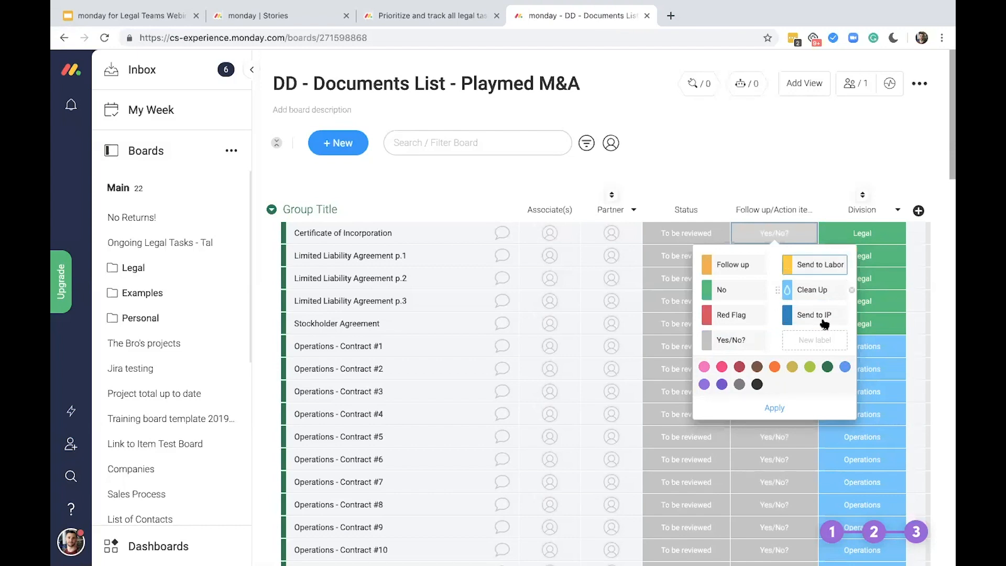
pyautogui.click(823, 338)
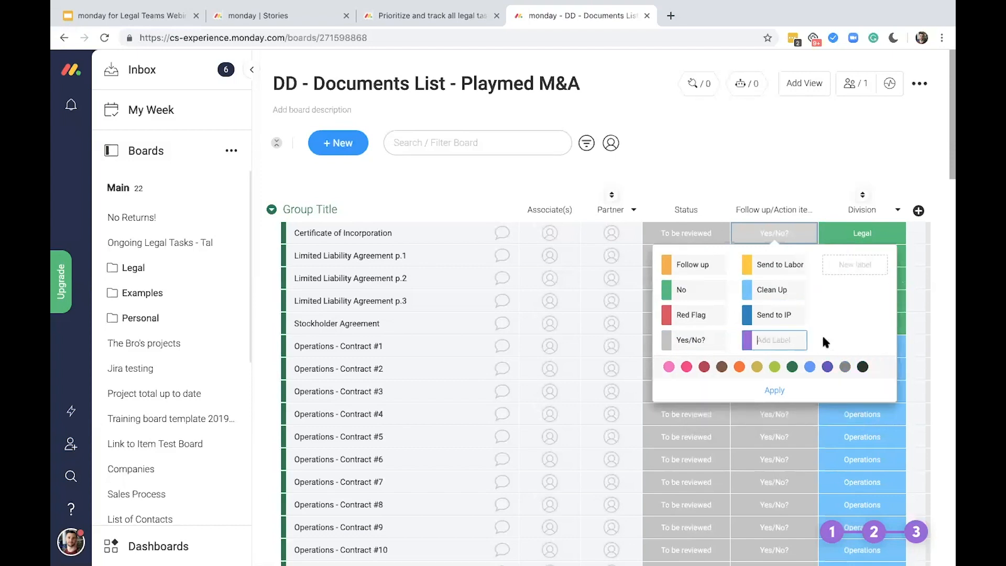
pyautogui.write('Send to Tax')
pyautogui.click(775, 391)
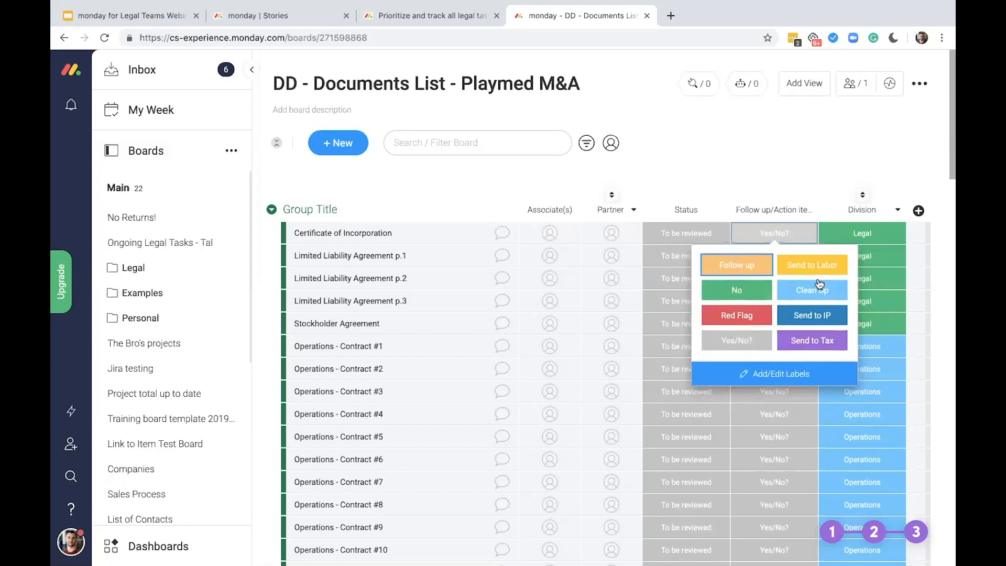
pyautogui.click(806, 183)
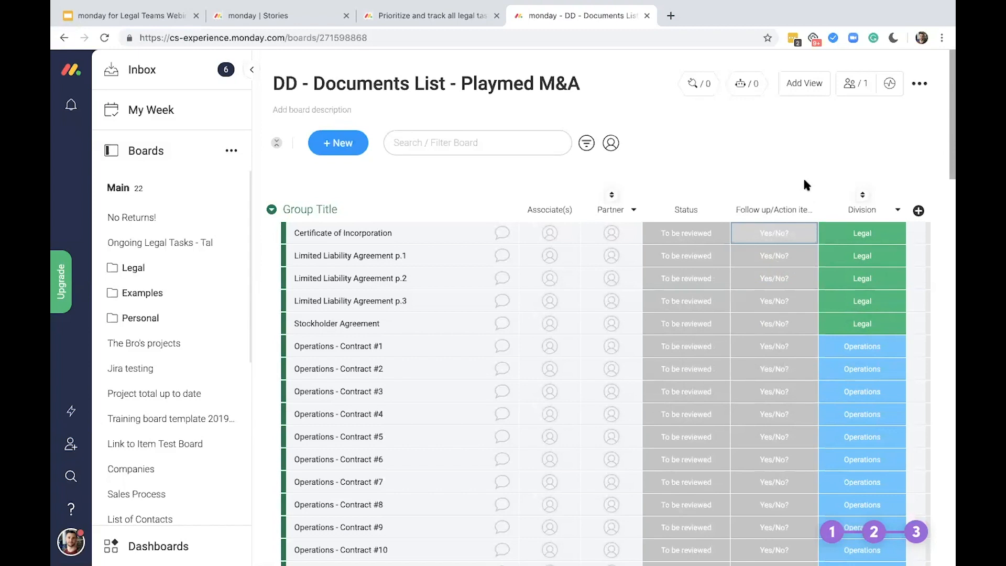
# Add a Long Text column and a Files column, placing both between Follow up/Action item and Division
pyautogui.click(919, 210)
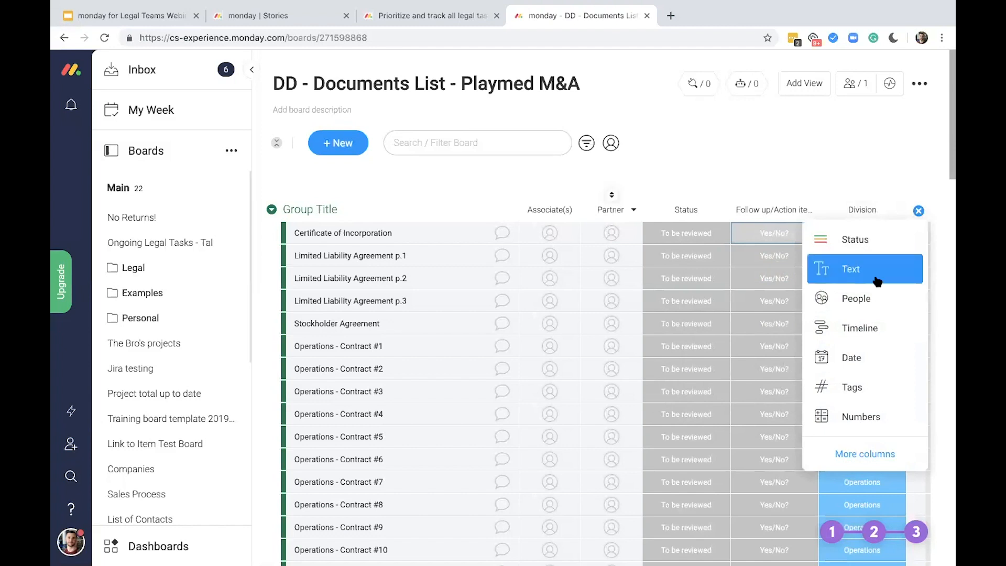
pyautogui.click(886, 451)
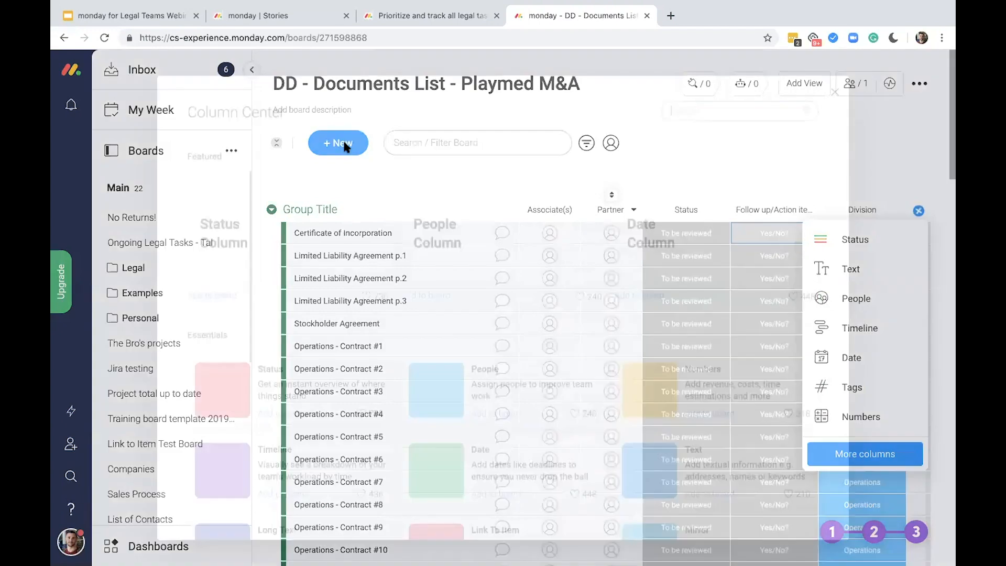
pyautogui.write('long te')
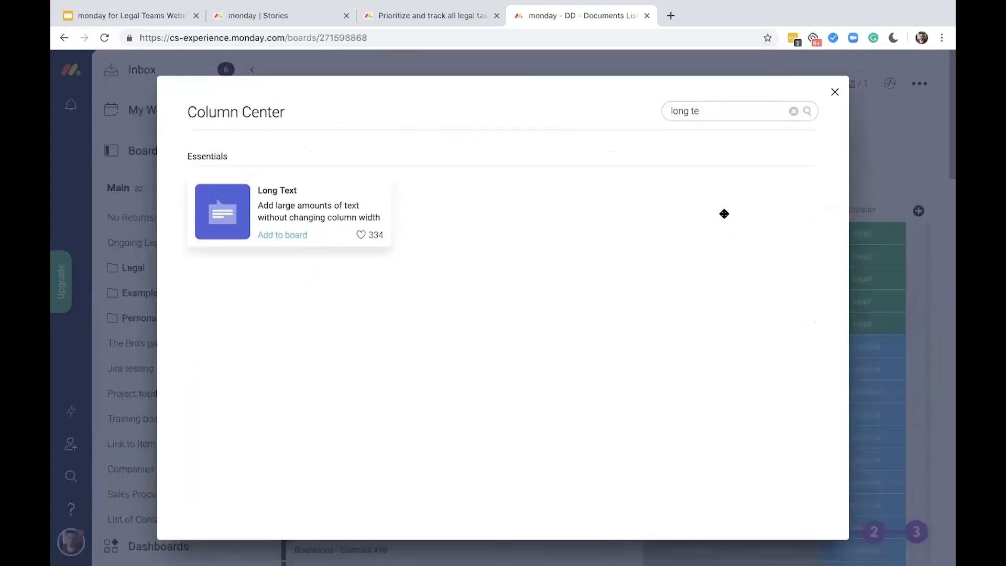
pyautogui.moveTo(724, 214); pyautogui.dragTo(648, 210)
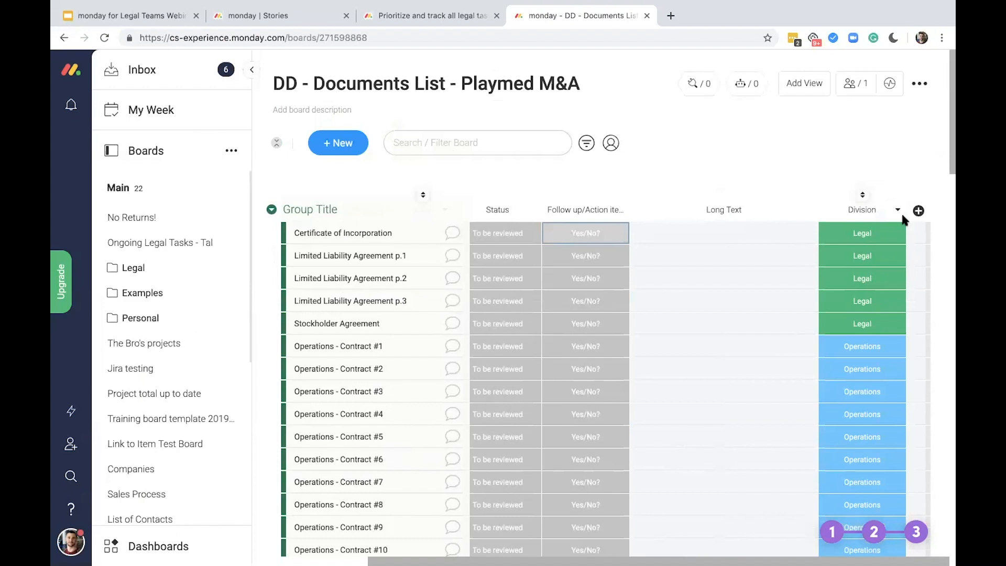
pyautogui.click(918, 211)
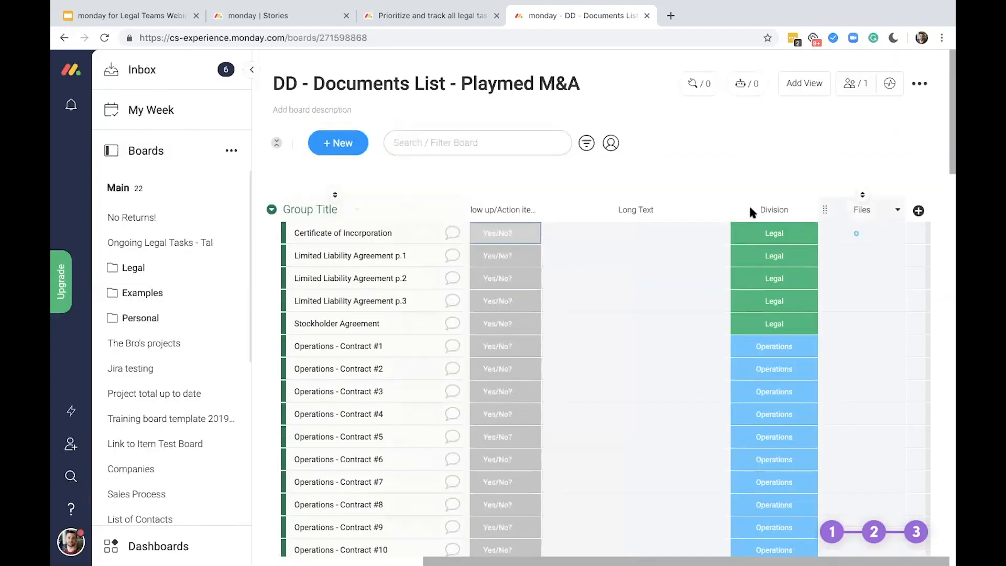
pyautogui.moveTo(749, 204); pyautogui.dragTo(750, 208)
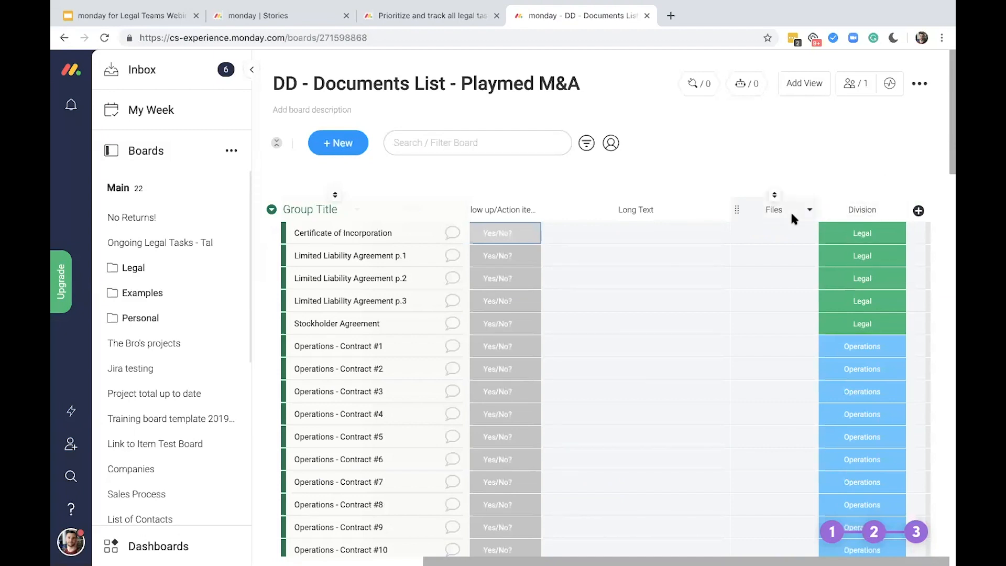
# Find the Last Updated column in the Column Center and add it after Division
pyautogui.click(918, 211)
pyautogui.click(863, 453)
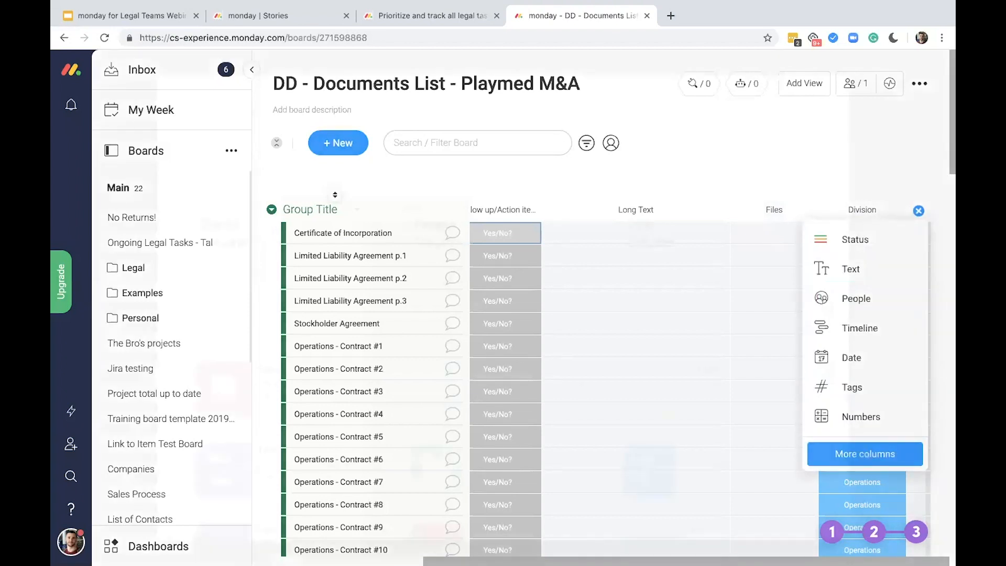
pyautogui.write('last up')
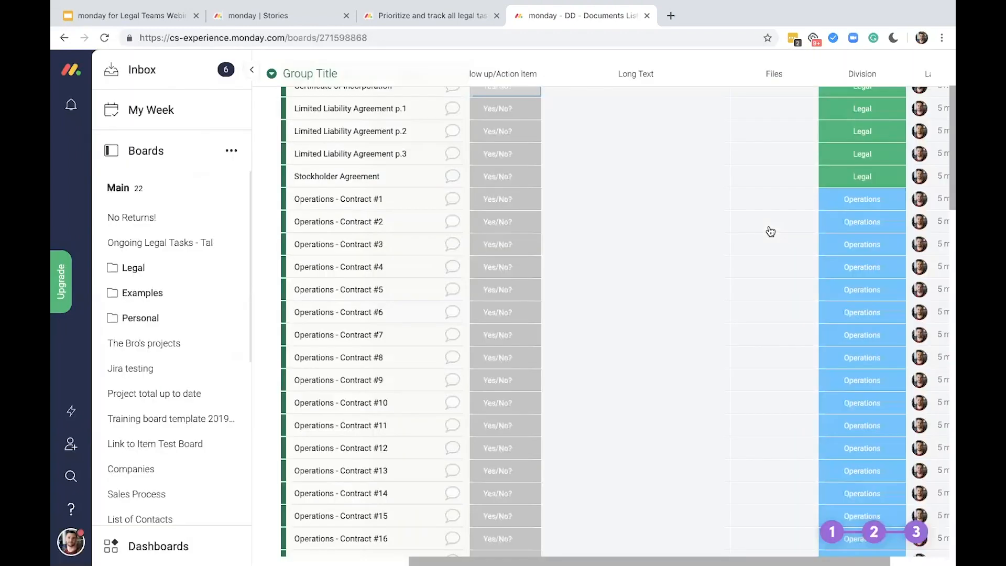
pyautogui.scroll(3, 821, 244)
pyautogui.hscroll(2, 820, 244)
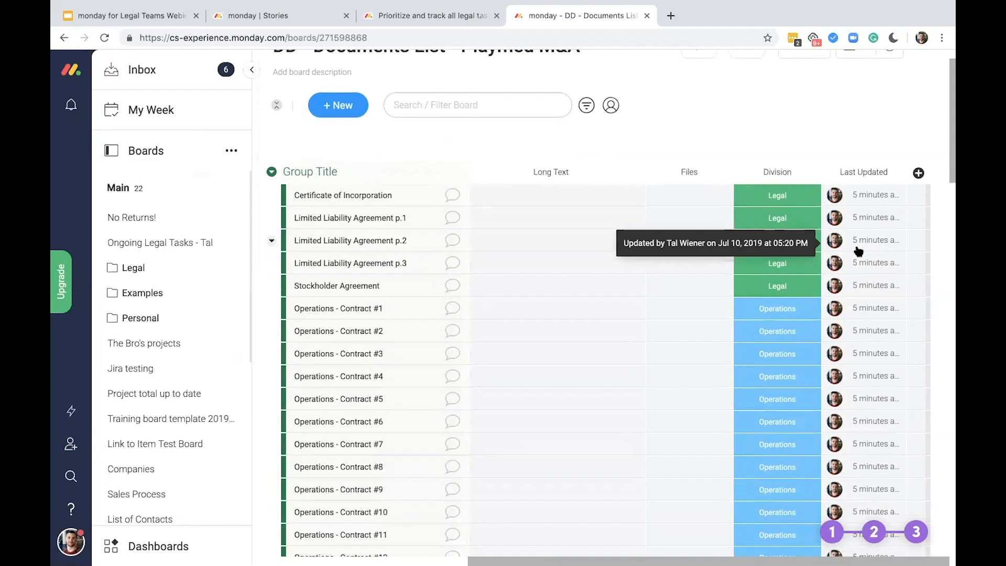
# Rename the document list's group to "To be reviewed" and change its colour to blue
pyautogui.hscroll(-3, 772, 215)
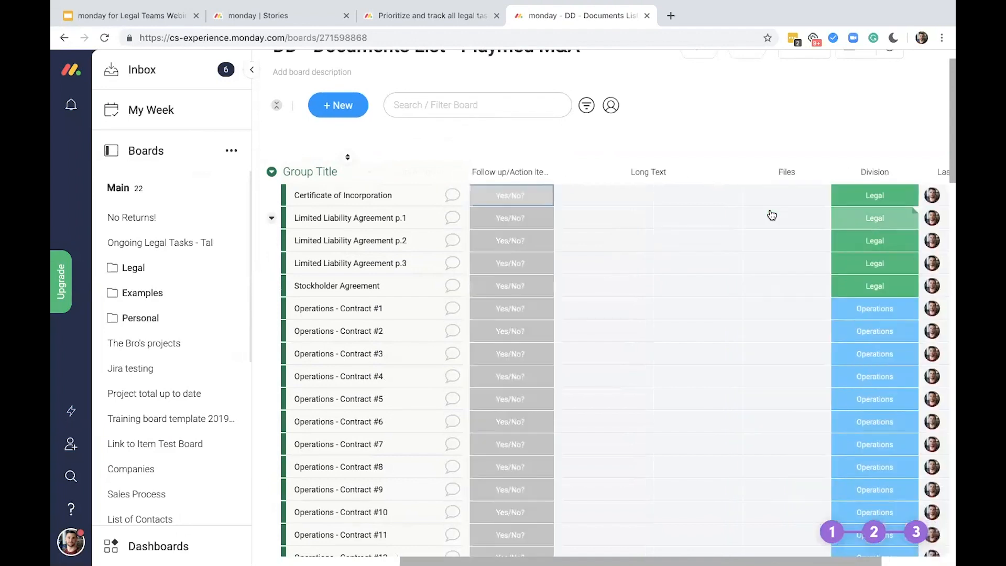
pyautogui.hscroll(-2, 772, 214)
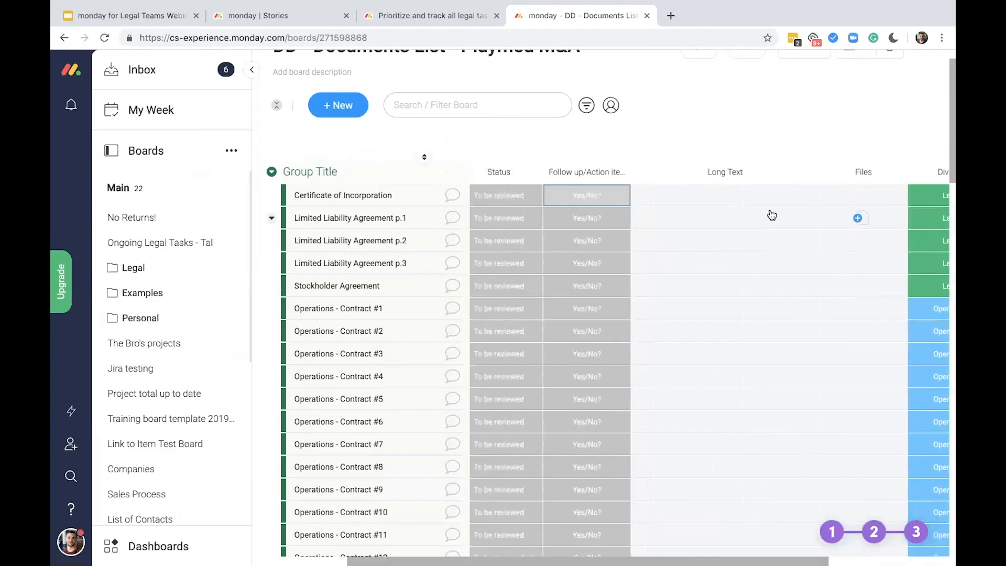
pyautogui.hscroll(-2, 772, 214)
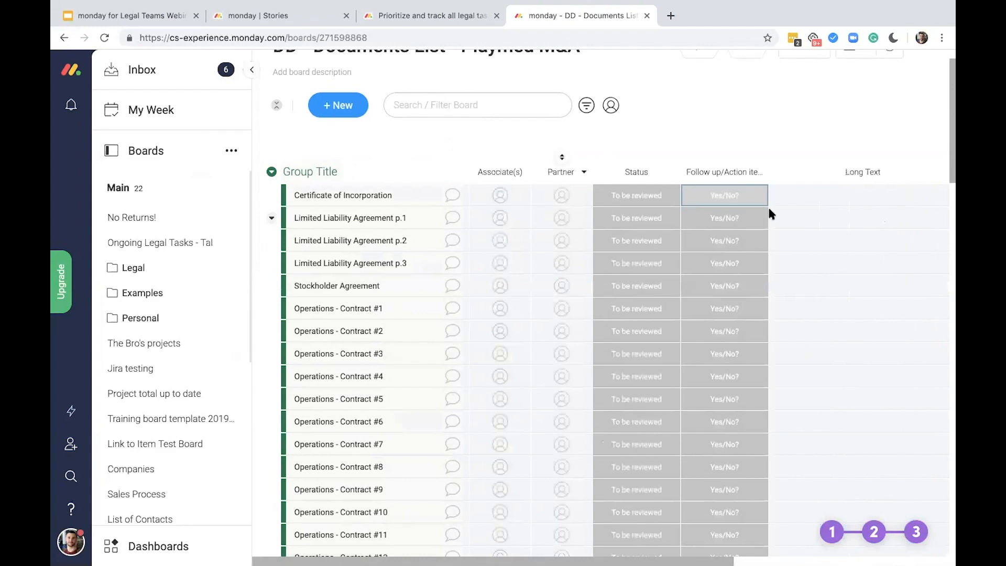
pyautogui.scroll(1, 770, 213)
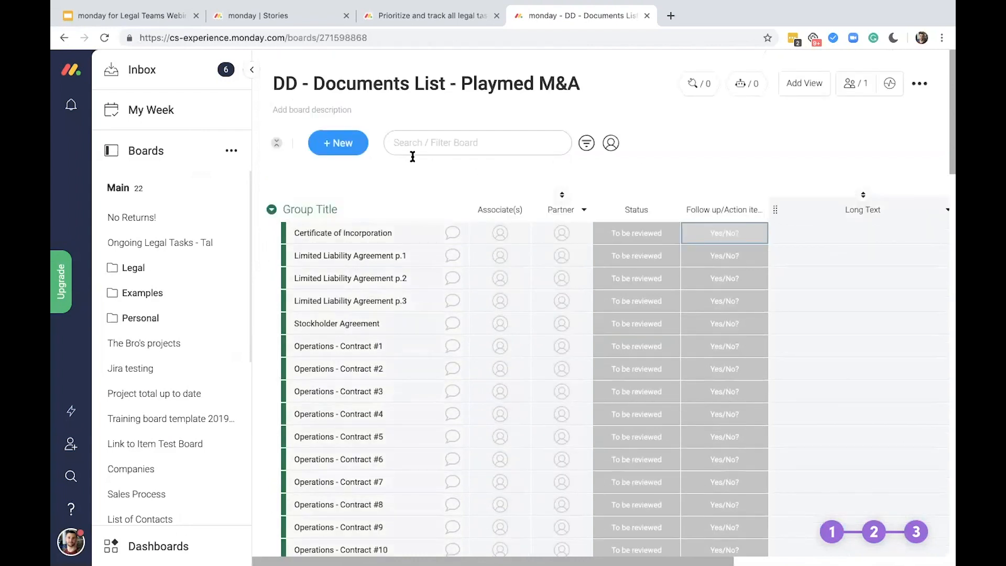
pyautogui.click(315, 208)
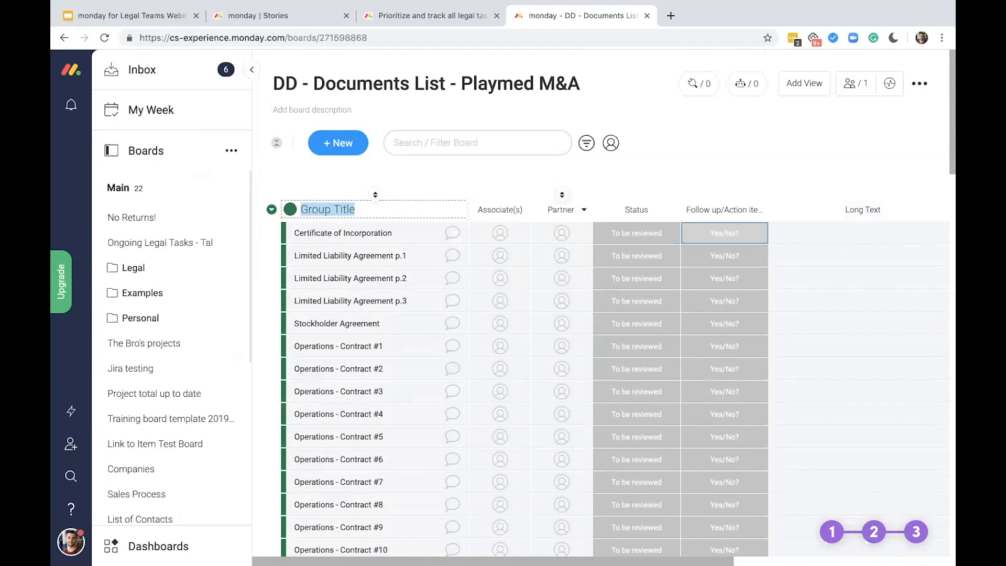
pyautogui.write('To be reviewed')
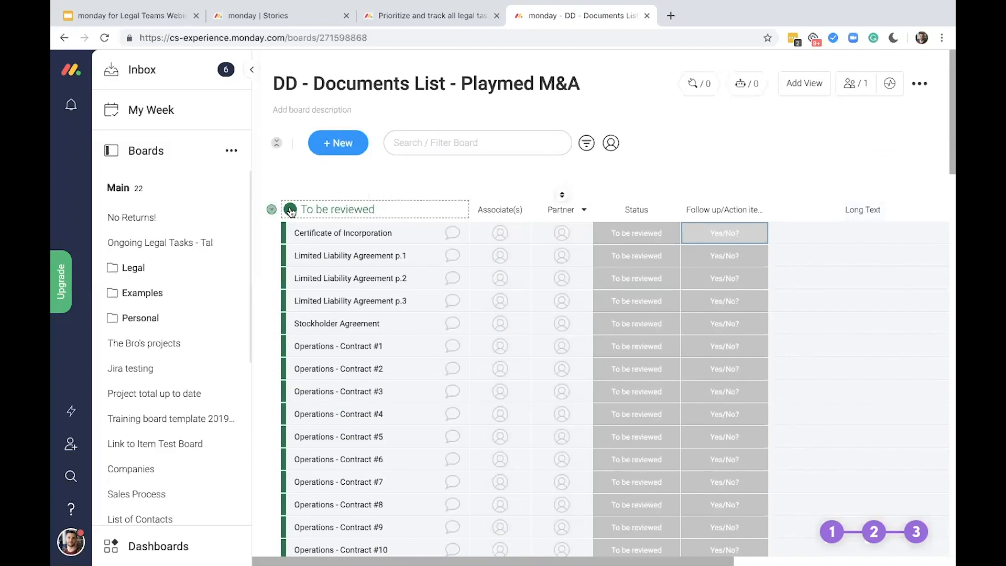
pyautogui.click(291, 210)
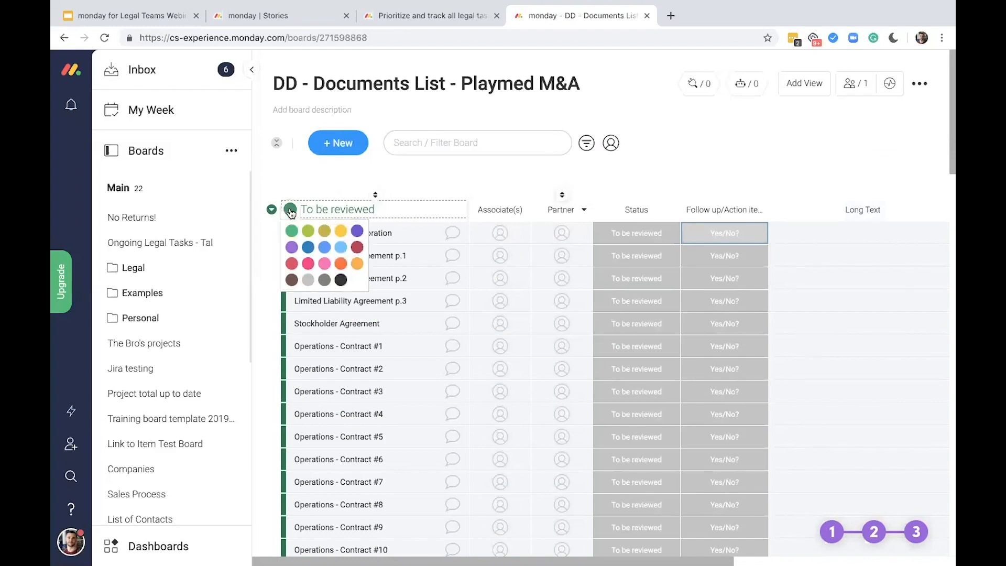
pyautogui.click(314, 252)
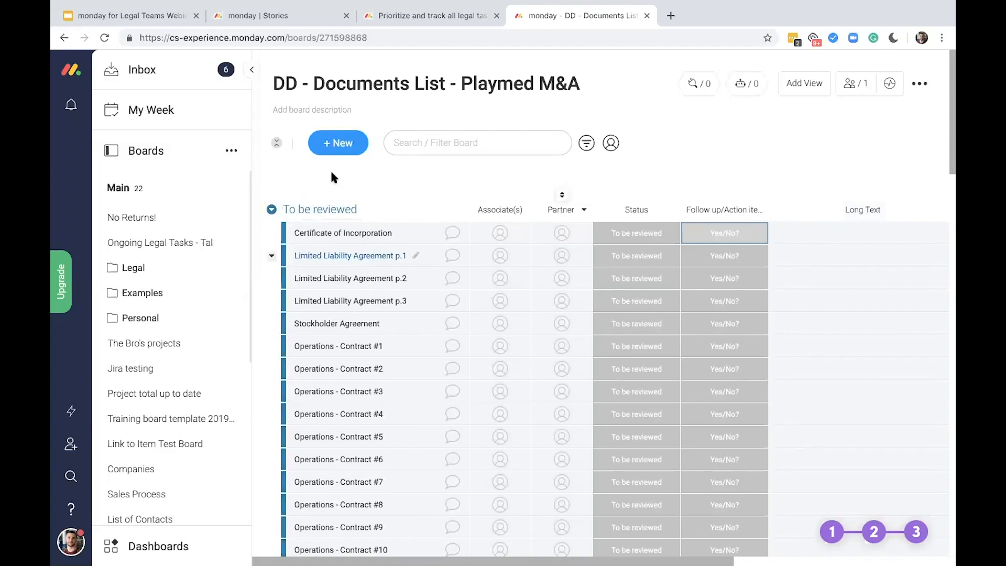
# Add a dark green group named "Reviewed Items" and move it below the To be reviewed group
pyautogui.click(344, 145)
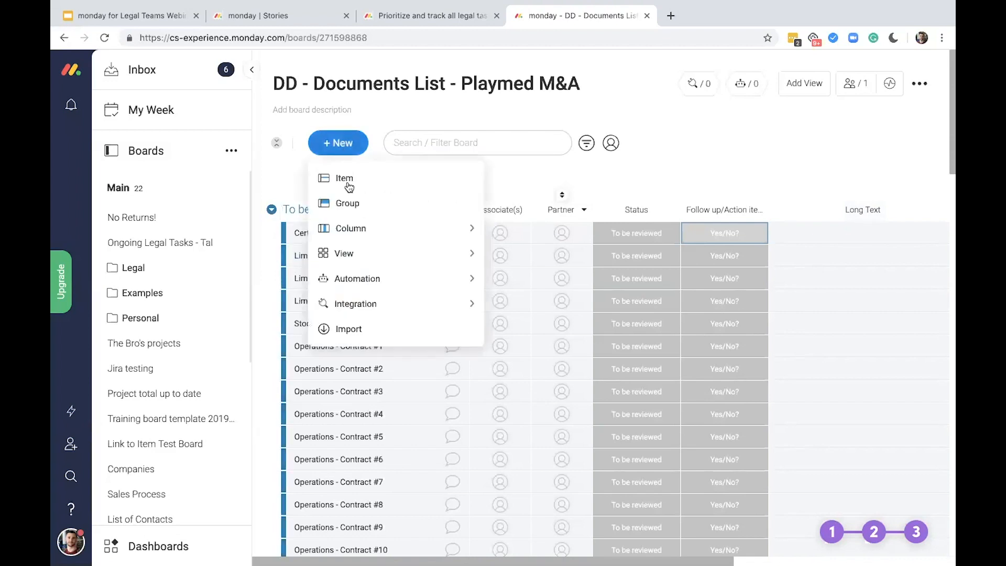
pyautogui.click(353, 203)
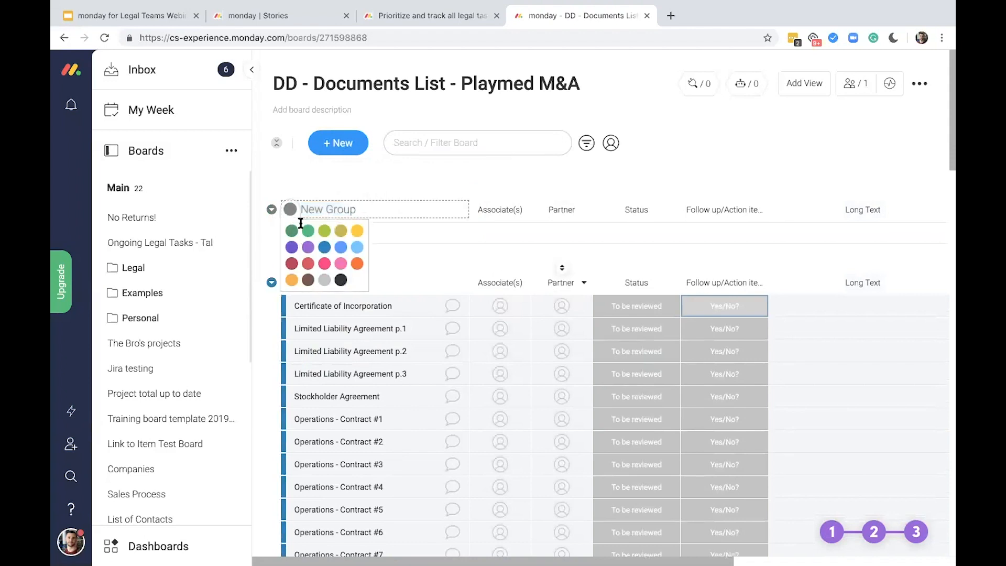
pyautogui.click(326, 209)
pyautogui.write('Reviewed Items')
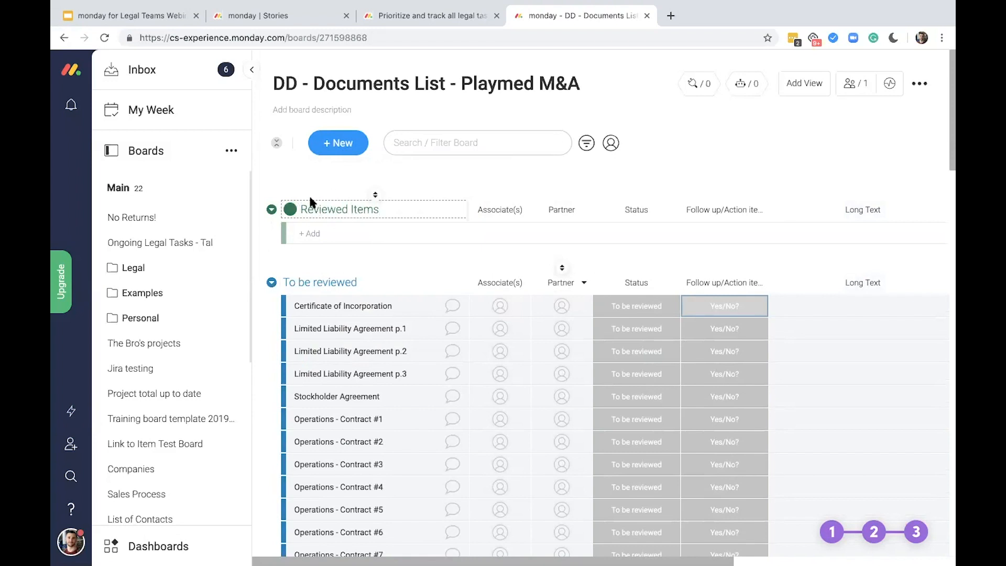
pyautogui.press('Return')
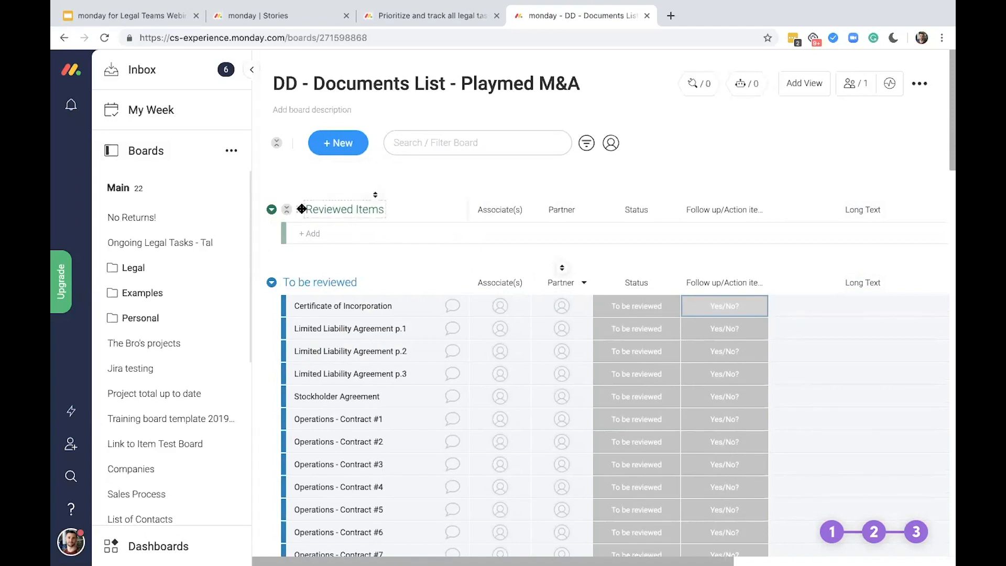
pyautogui.moveTo(298, 209); pyautogui.dragTo(304, 242)
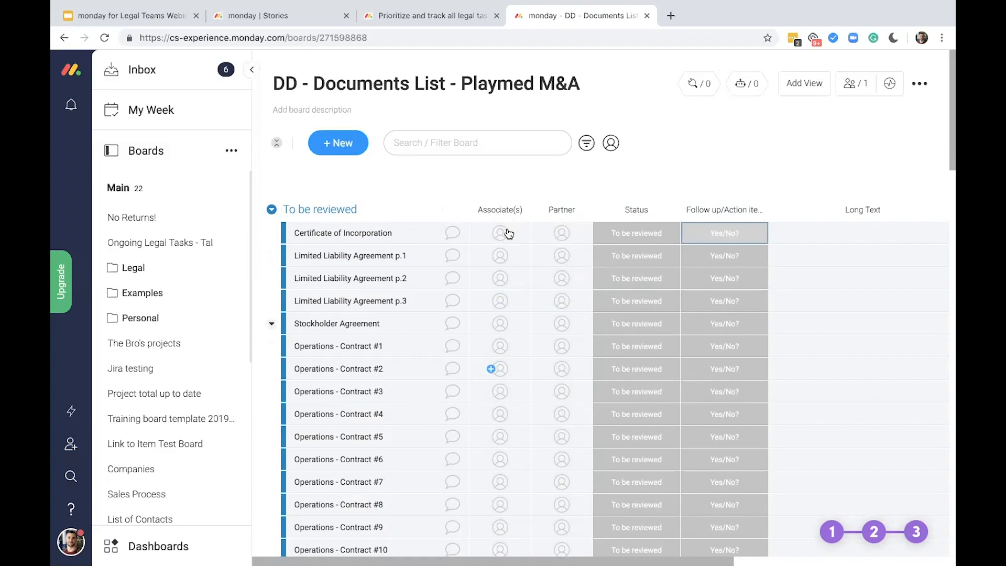
# Assign an associate in bulk to the items from Certificate of Incorporation through Operations - Contract #7, and clear the selection
pyautogui.click(292, 237)
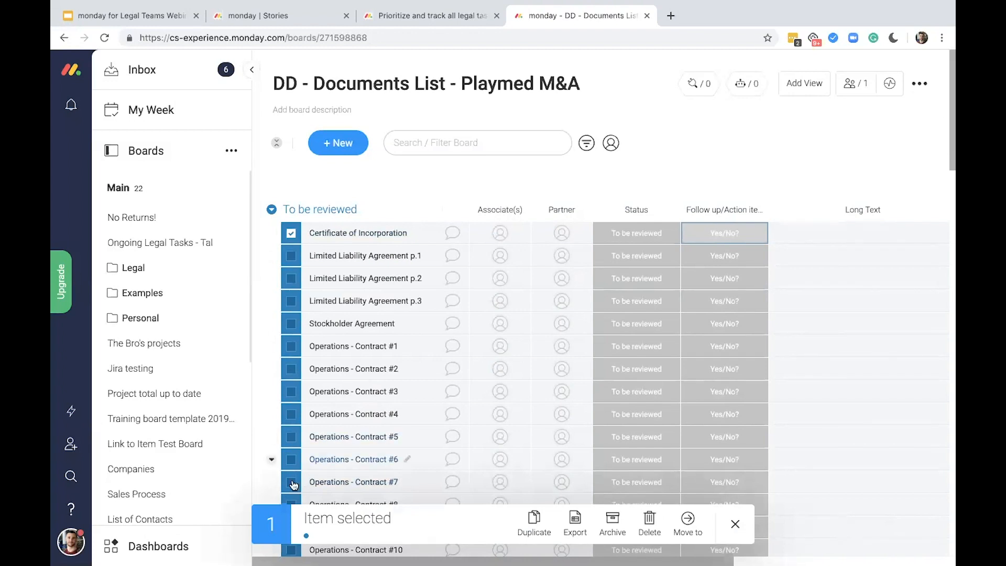
pyautogui.keyDown('shift'); pyautogui.click(291, 482); pyautogui.keyUp('shift')
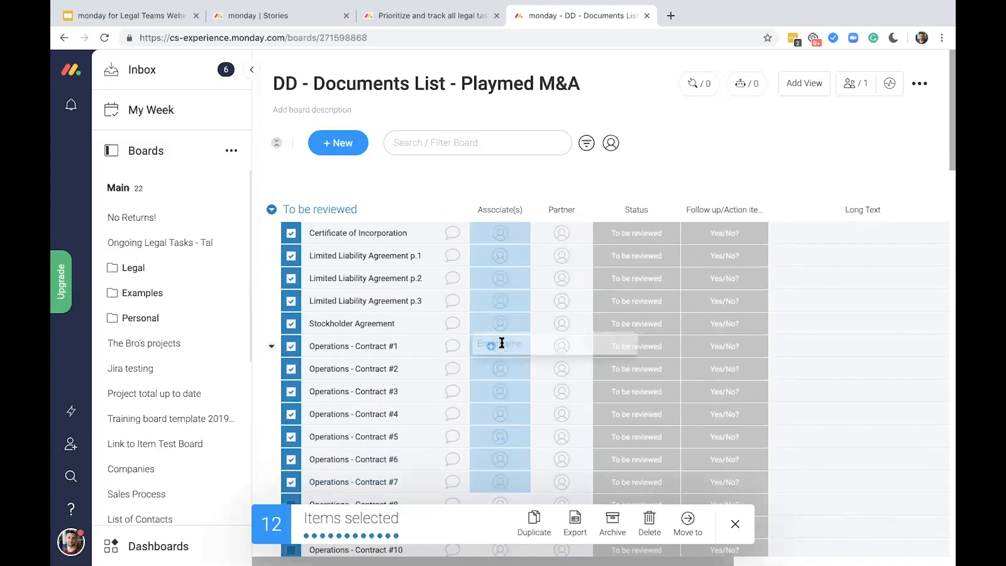
pyautogui.click(501, 345)
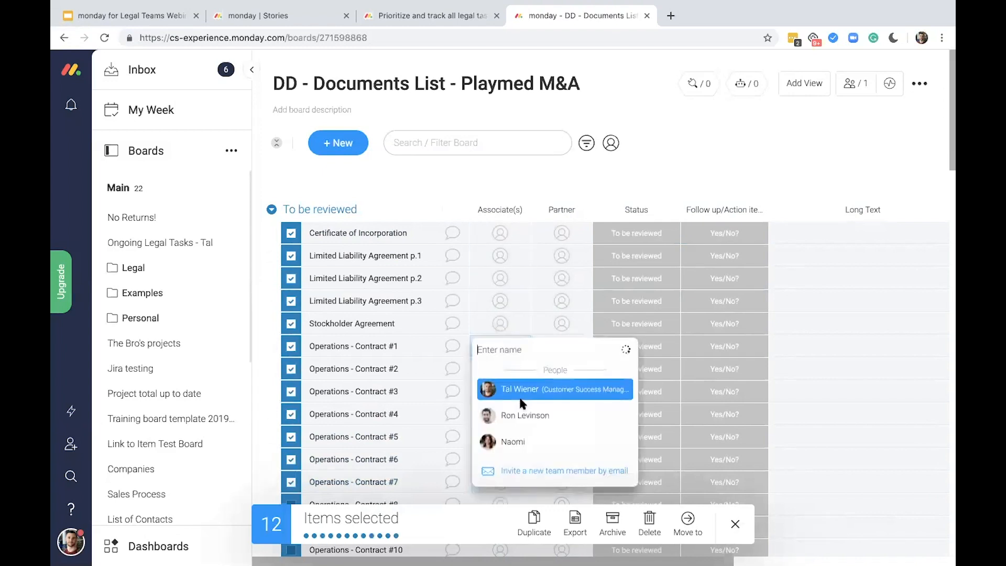
pyautogui.click(550, 391)
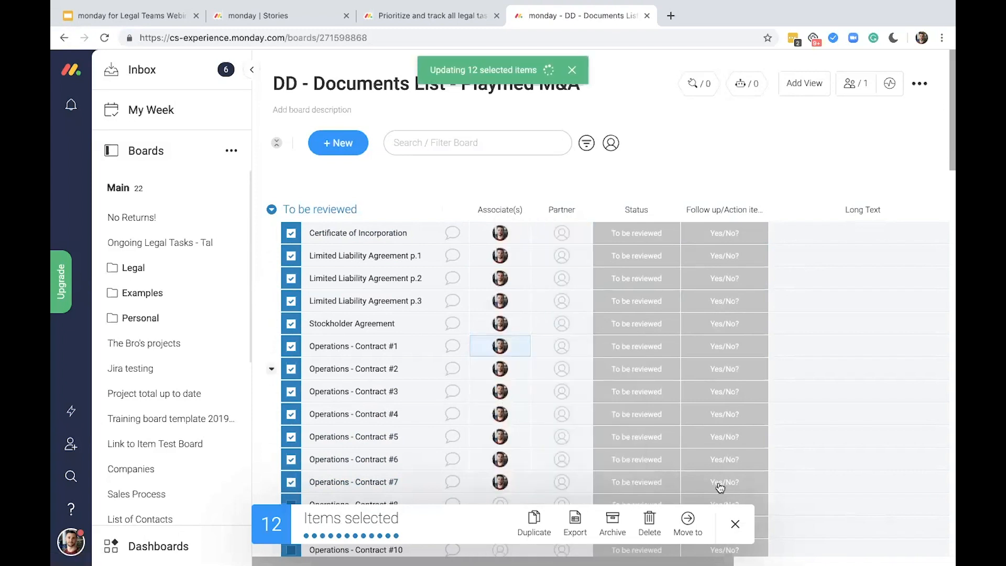
pyautogui.click(738, 528)
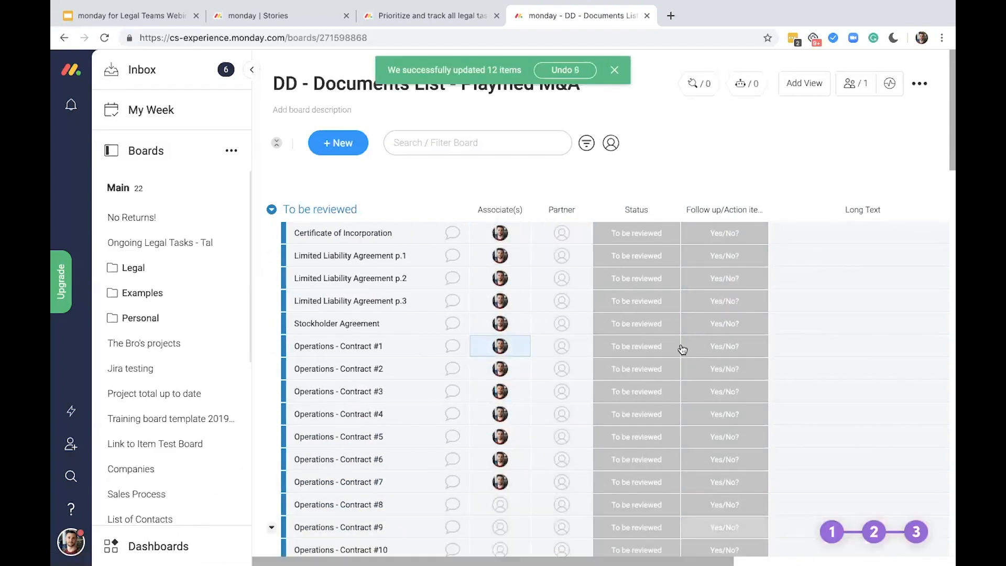
# Set Status to Reviewed for Certificate of Incorporation and Limited Liability Agreement p.1 and p.2, and mark p.2's Follow up/Action item as Red Flag
pyautogui.click(649, 234)
pyautogui.click(644, 290)
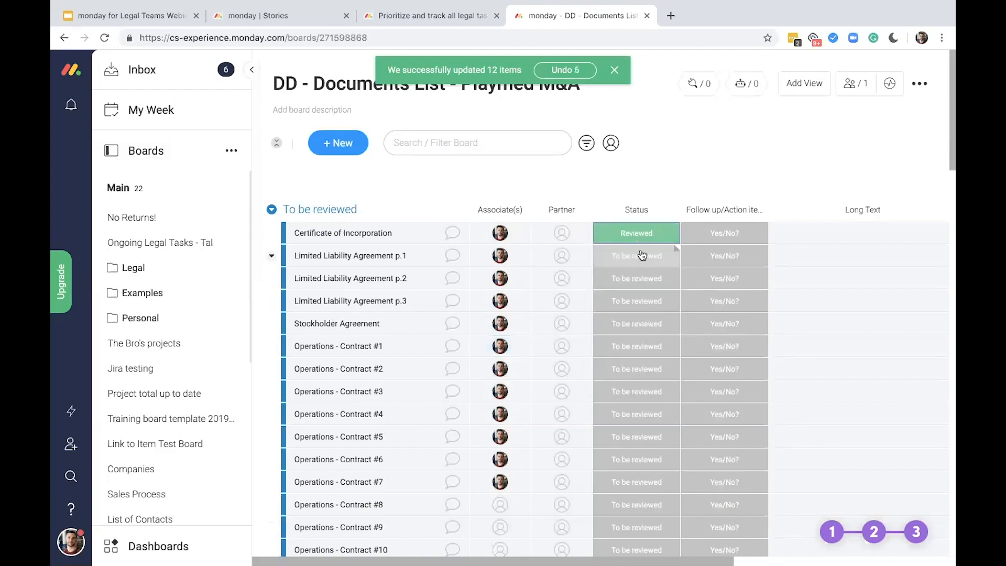
pyautogui.click(642, 255)
pyautogui.click(643, 311)
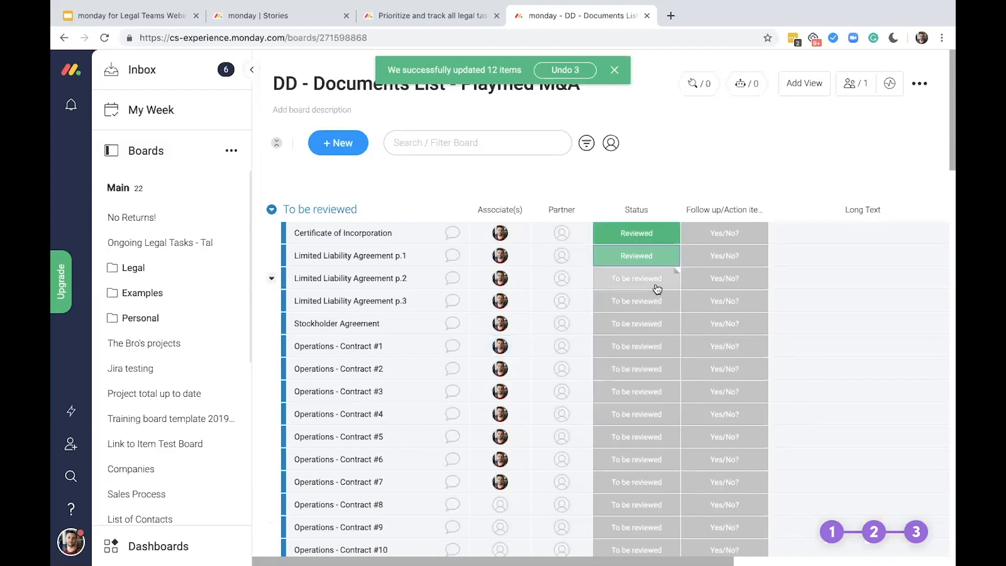
pyautogui.click(657, 289)
pyautogui.click(655, 332)
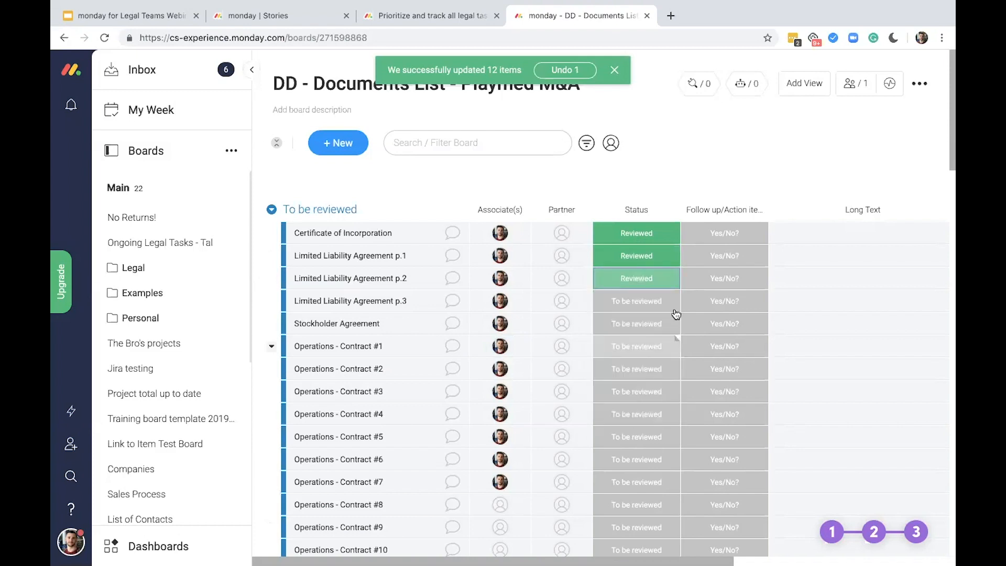
pyautogui.click(728, 279)
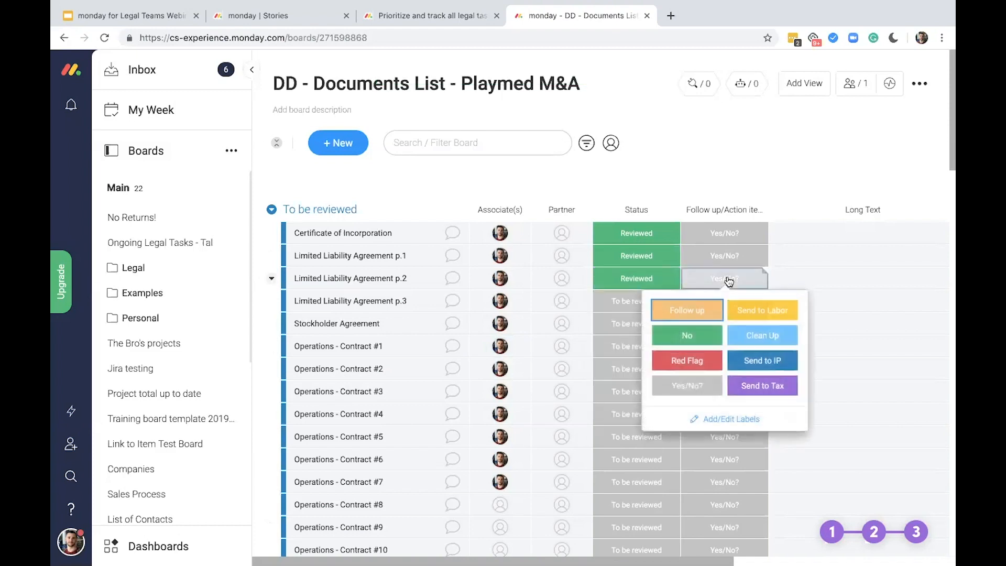
pyautogui.click(696, 359)
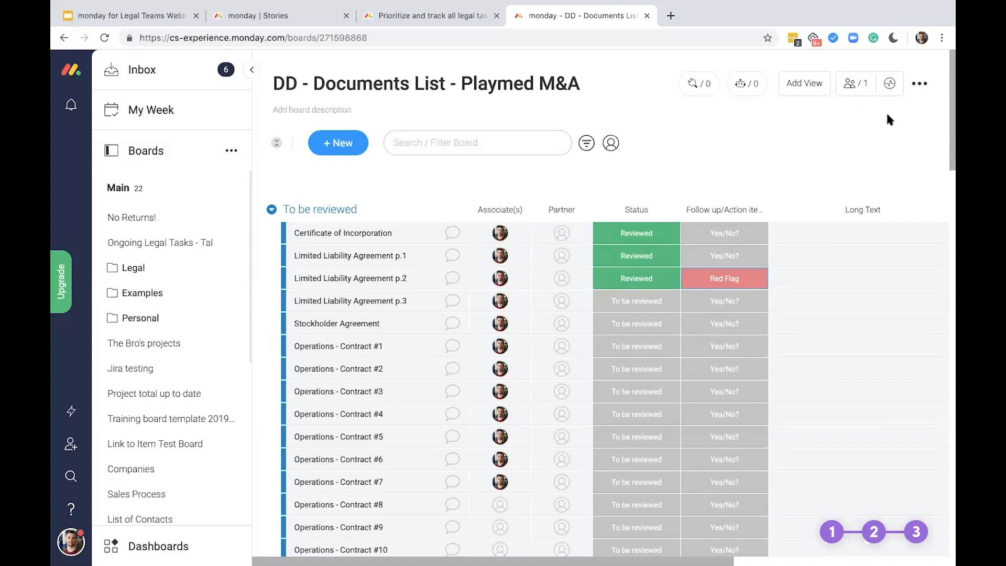
# Change the board type so it is shareable with guests, and add a team member to the board's subscribers
pyautogui.click(925, 83)
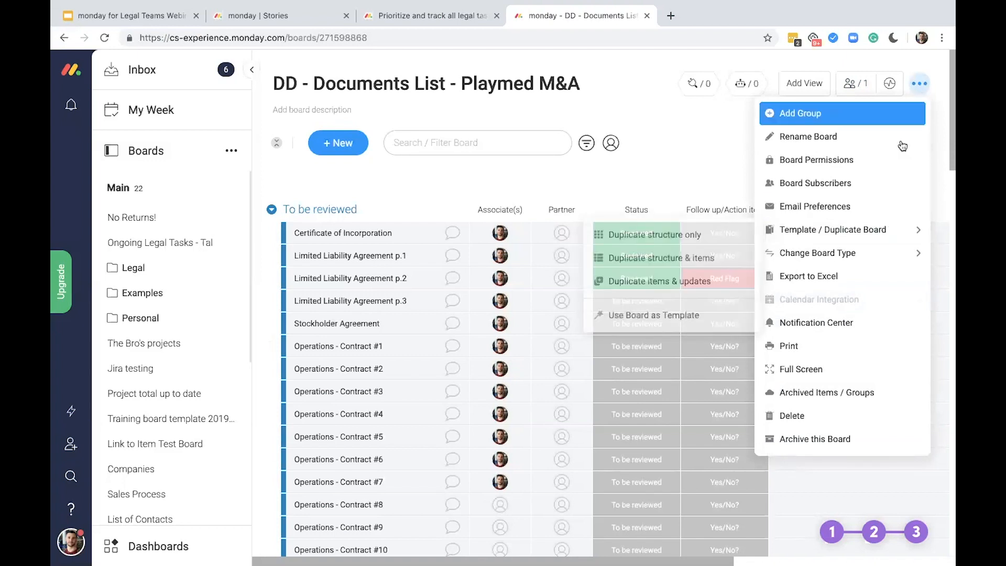
pyautogui.moveTo(862, 252)
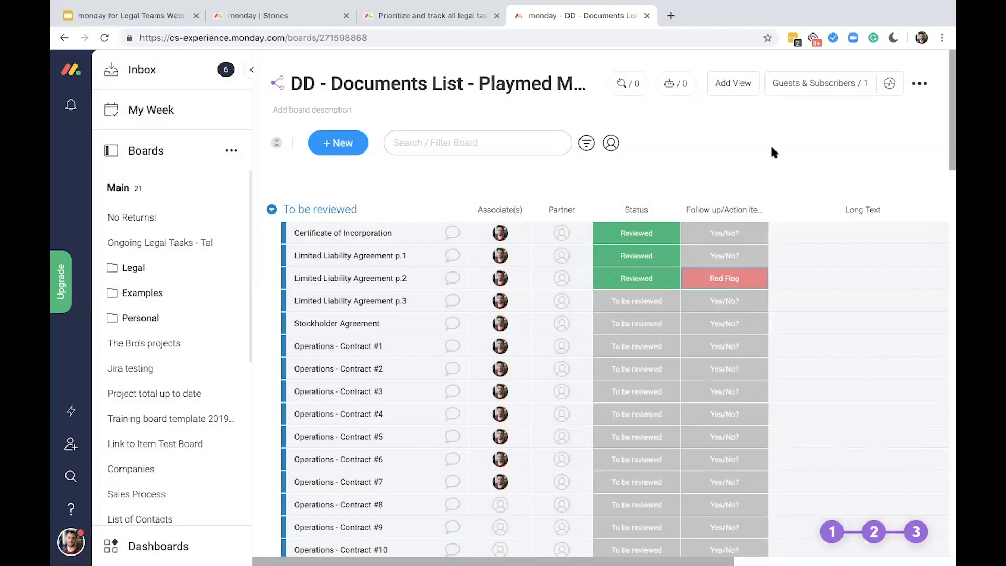
pyautogui.click(820, 79)
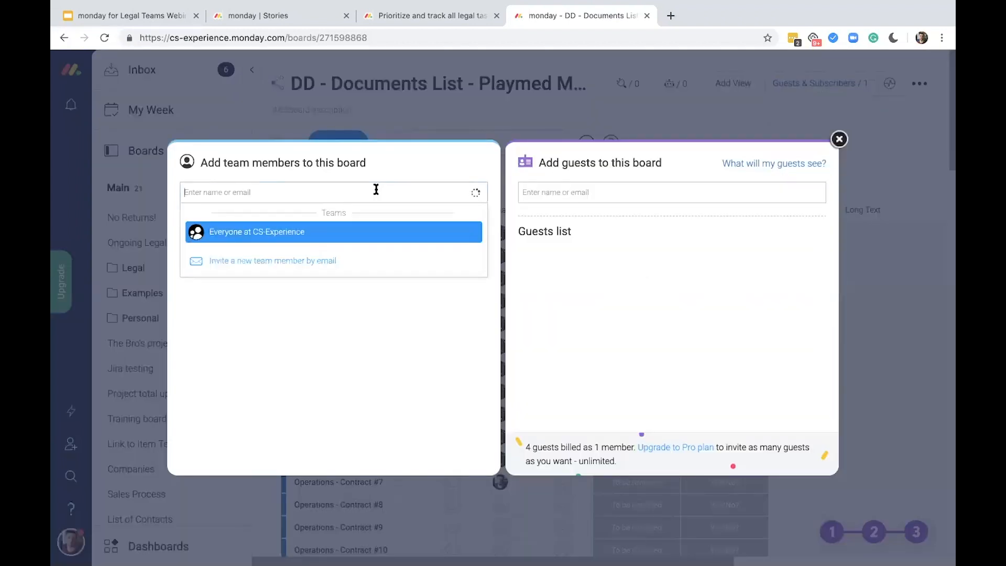
pyautogui.write('shell')
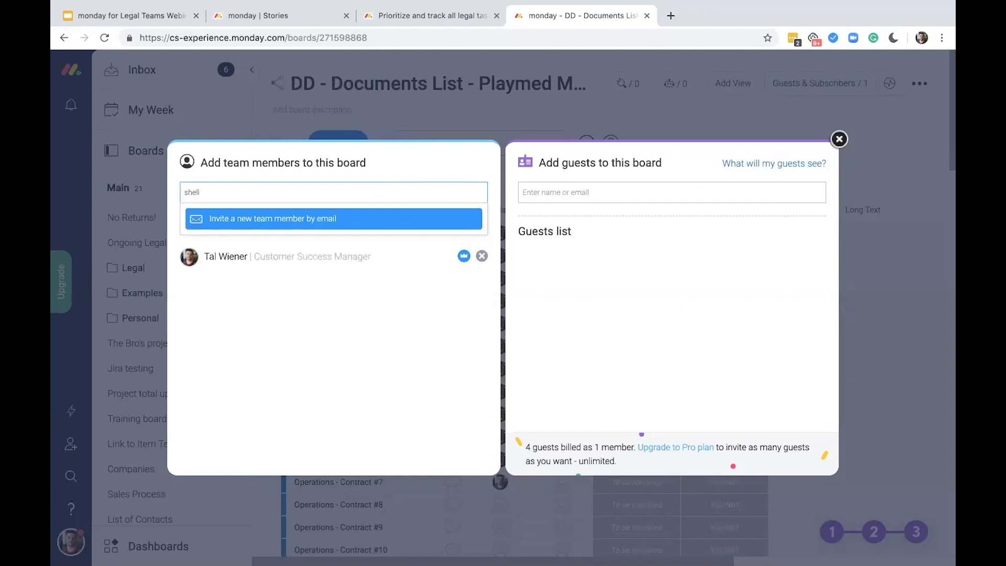
pyautogui.hotkey('ctrl', 'a')
pyautogui.write('nao')
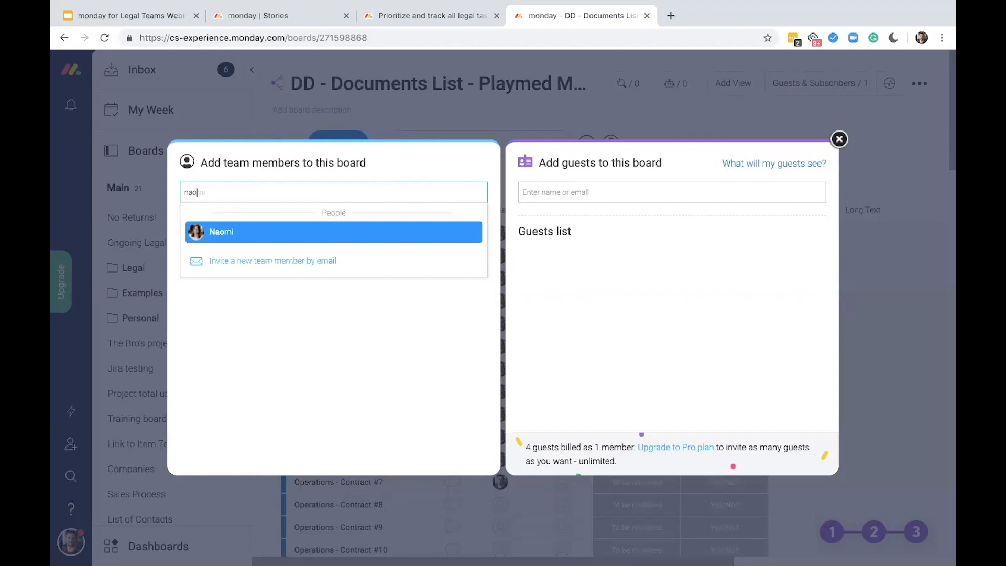
pyautogui.press('Return')
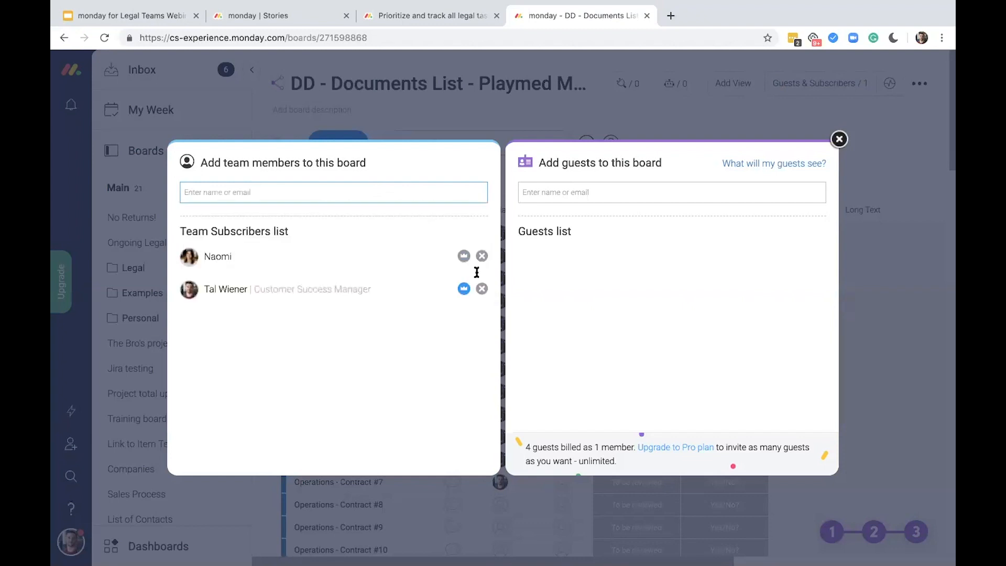
# Add an external contact to the board's guests list and close the subscriber settings
pyautogui.click(598, 190)
pyautogui.write('shell')
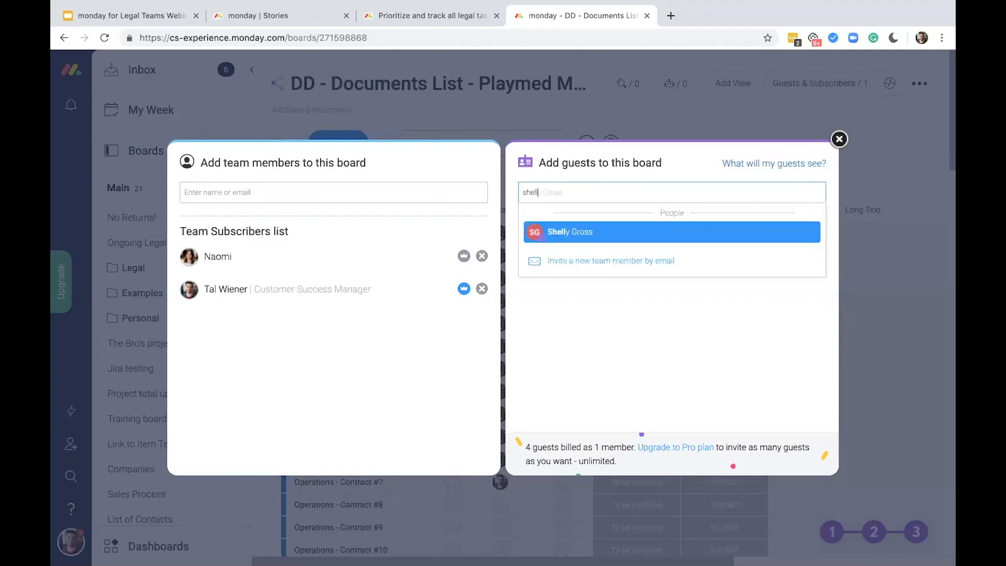
pyautogui.press('Return')
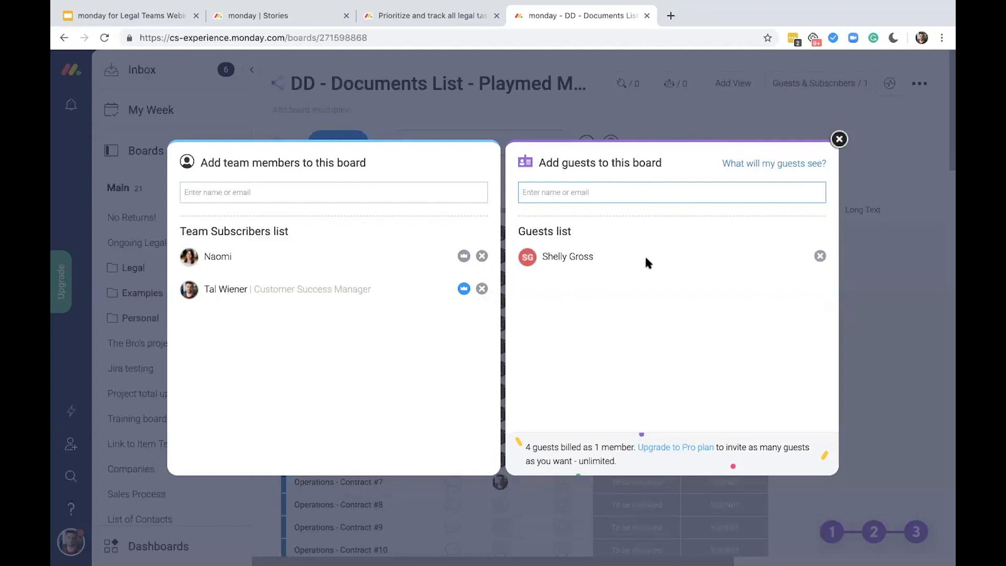
pyautogui.click(849, 141)
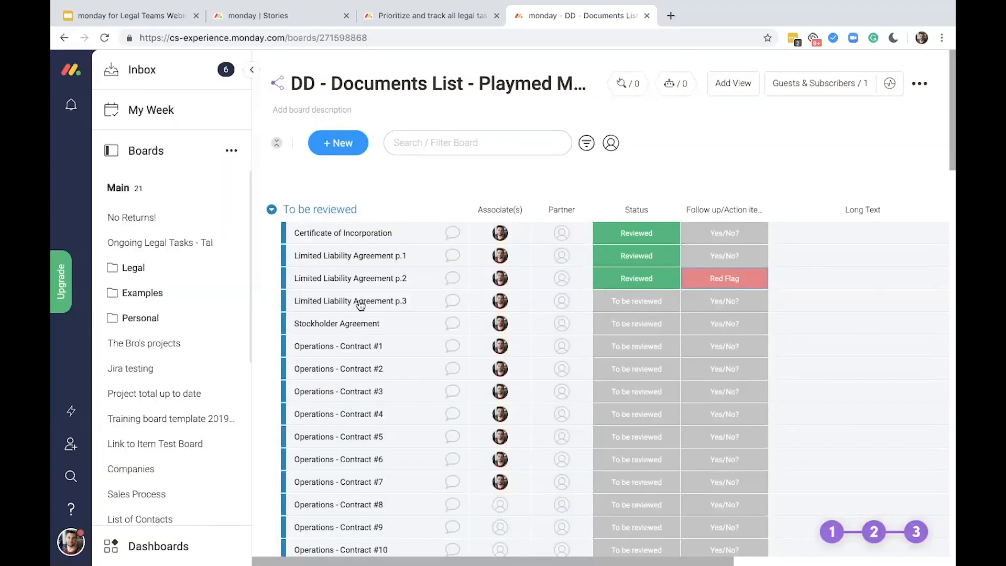
# Start a new update on the Operations - Contract #1 item and mention the external contact in it
pyautogui.click(347, 350)
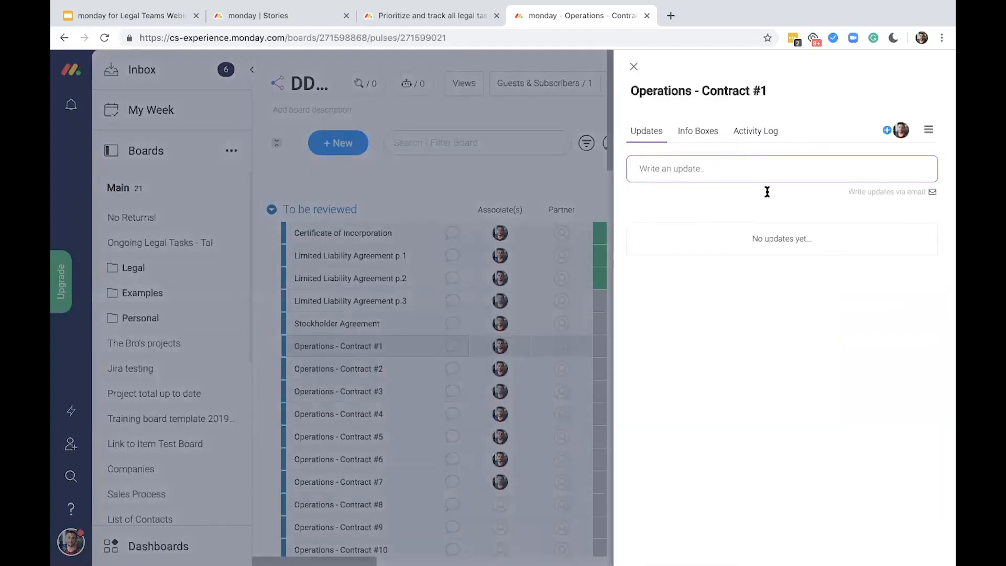
pyautogui.click(767, 192)
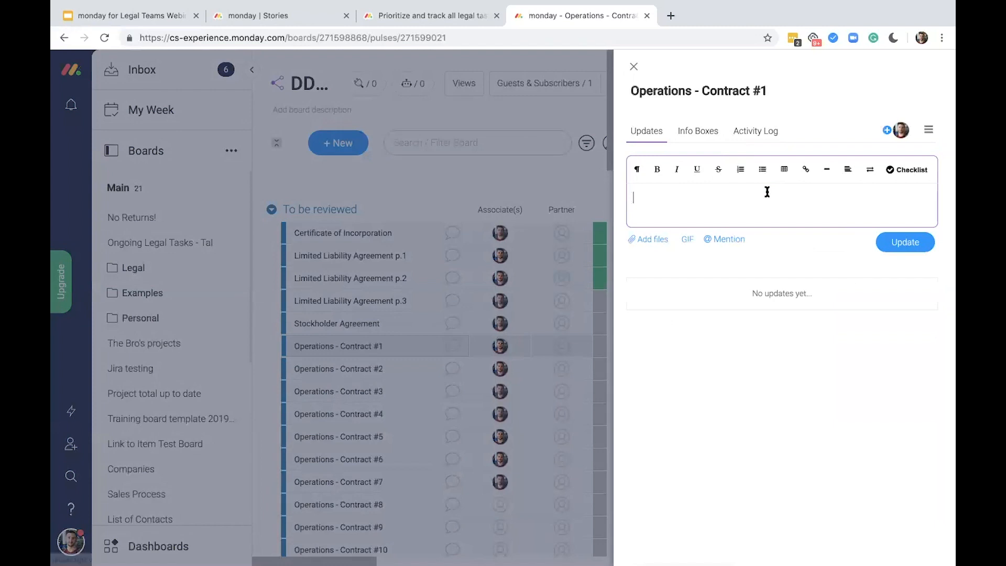
pyautogui.write('@')
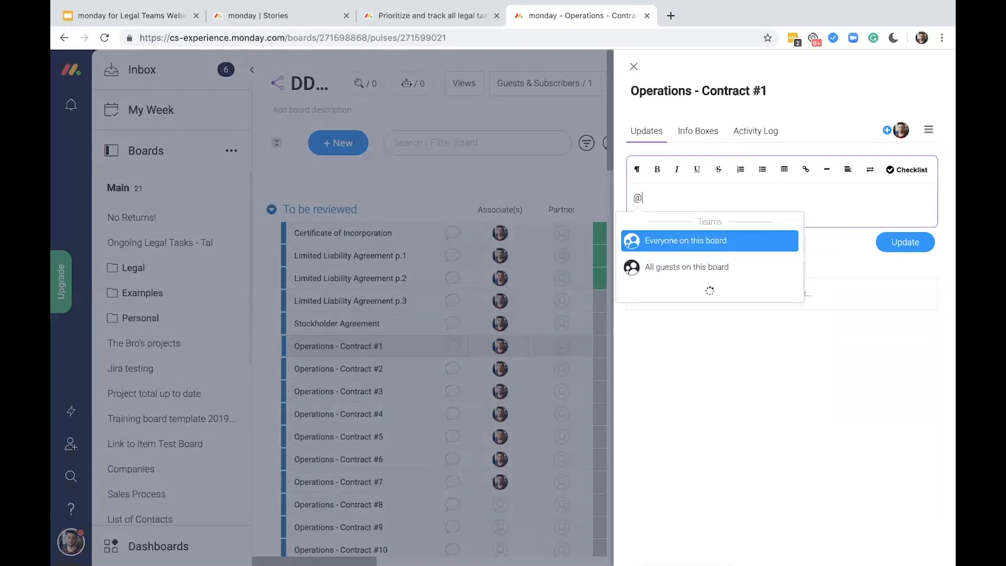
pyautogui.write('shell')
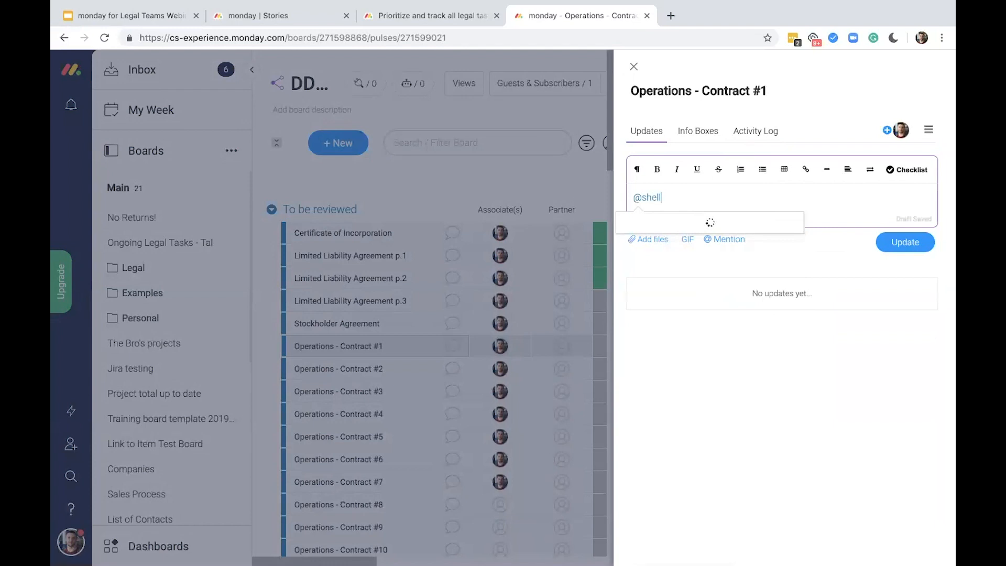
pyautogui.click(739, 245)
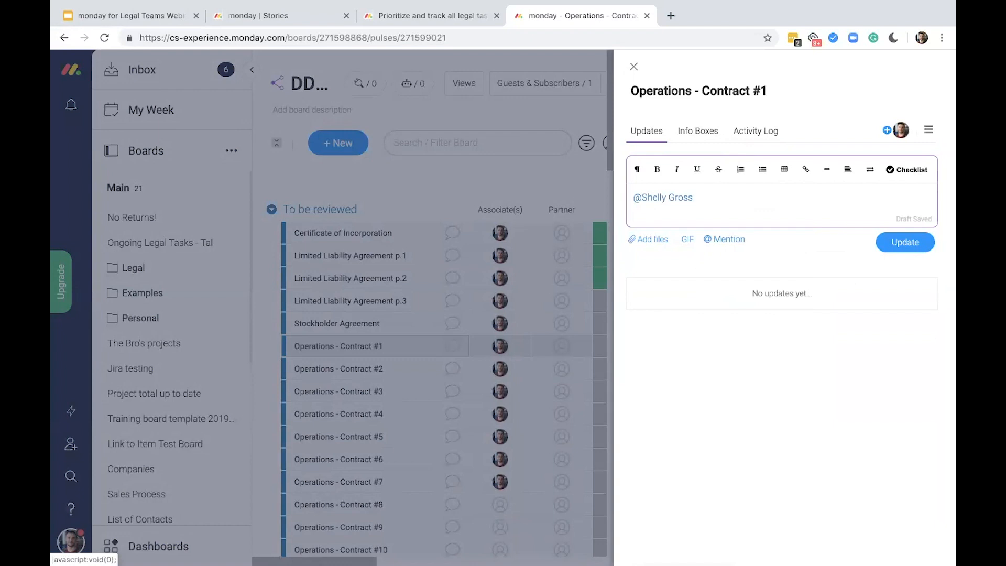
# Complete the mention with ", in Section 3.1 it says ...., what does that mean?" and post the update
pyautogui.write(',')
pyautogui.write(' can you')
pyautogui.press('BackSpace')
pyautogui.press('BackSpace')
pyautogui.press('BackSpace')
pyautogui.press('BackSpace')
pyautogui.press('BackSpace')
pyautogui.press('BackSpace')
pyautogui.press('BackSpace')
pyautogui.write('in Section 3.1 it say')
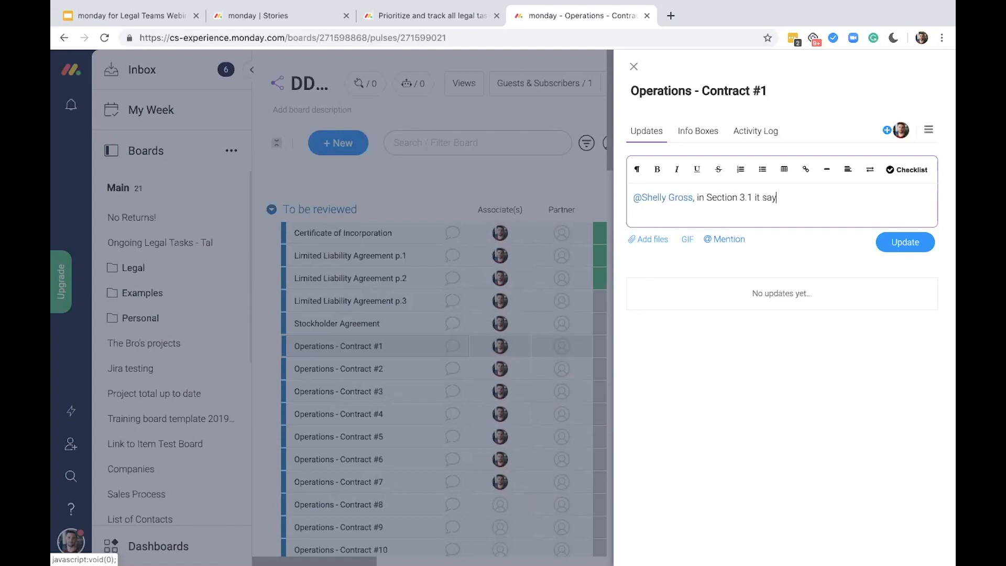
pyautogui.write('s ...., what does ihat mean? how cn')
pyautogui.press('BackSpace')
pyautogui.press('BackSpace')
pyautogui.press('BackSpace')
pyautogui.press('BackSpace')
pyautogui.press('BackSpace')
pyautogui.press('BackSpace')
pyautogui.press('BackSpace')
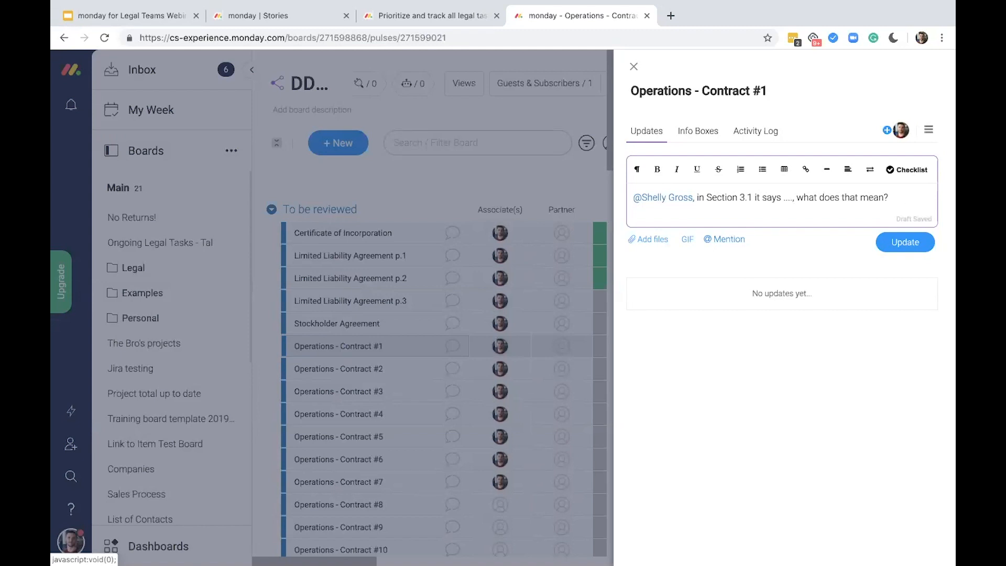
pyautogui.click(910, 236)
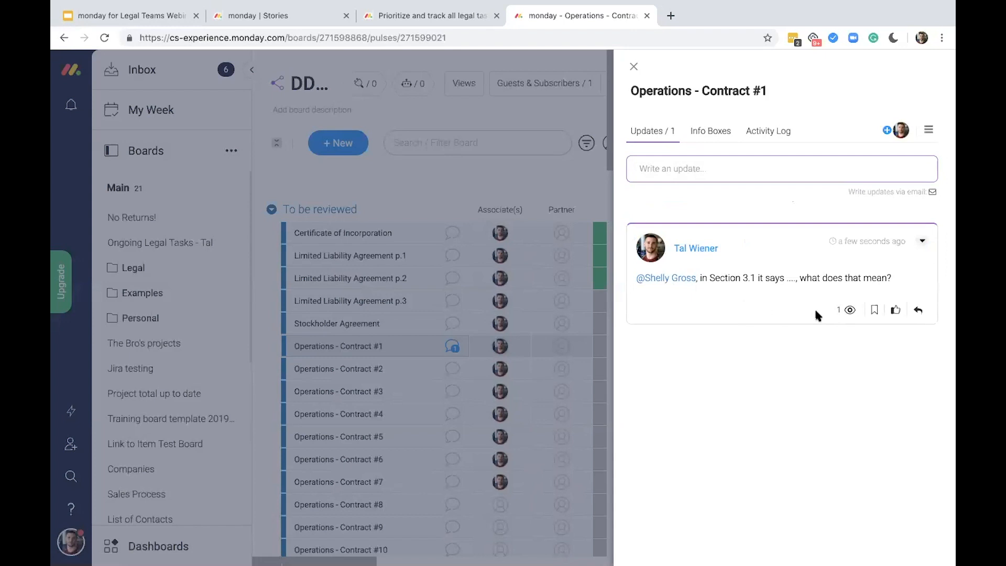
# Inspect the posted update's reply area and the item's options, including Export to Excel, and close the item
pyautogui.click(918, 313)
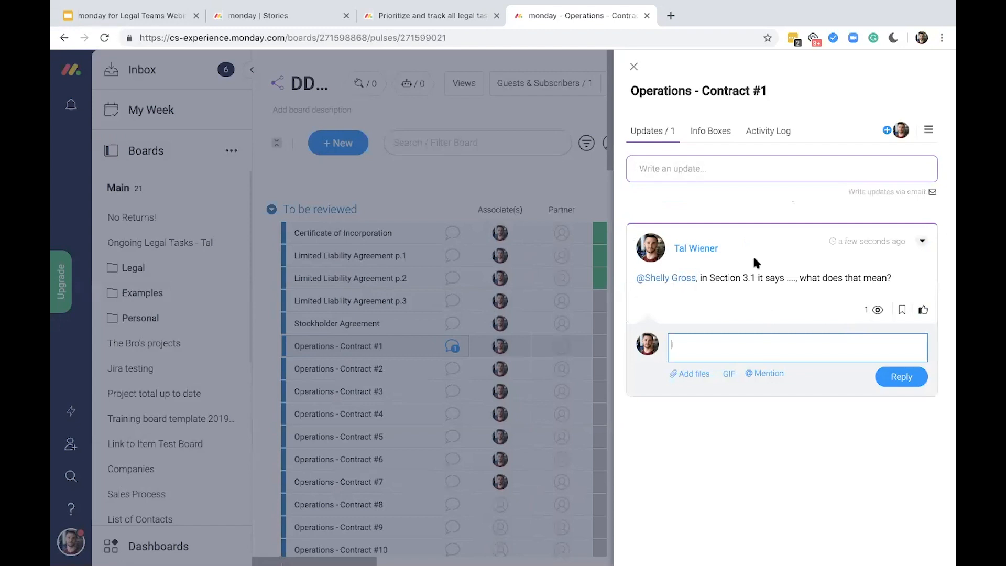
pyautogui.click(719, 175)
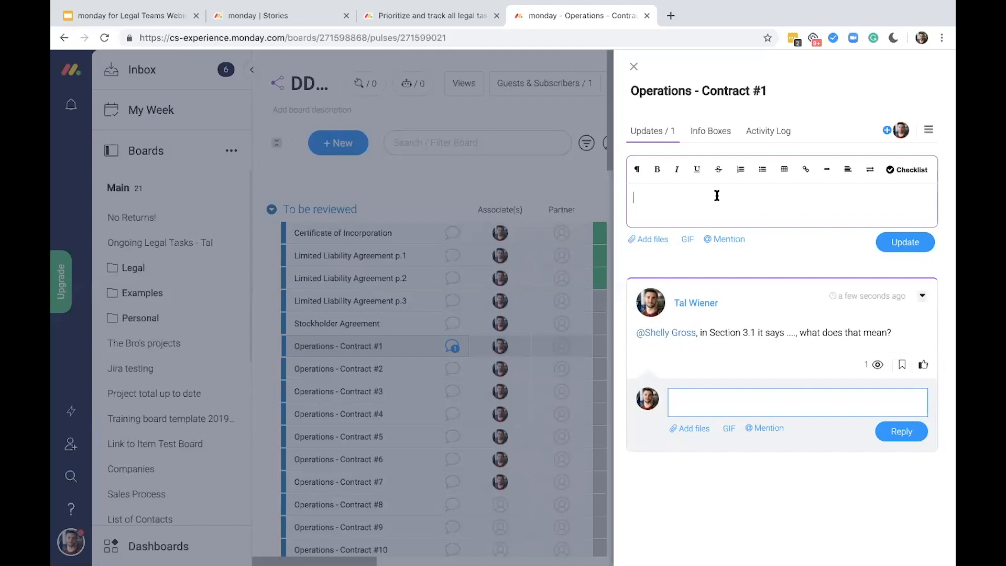
pyautogui.click(932, 129)
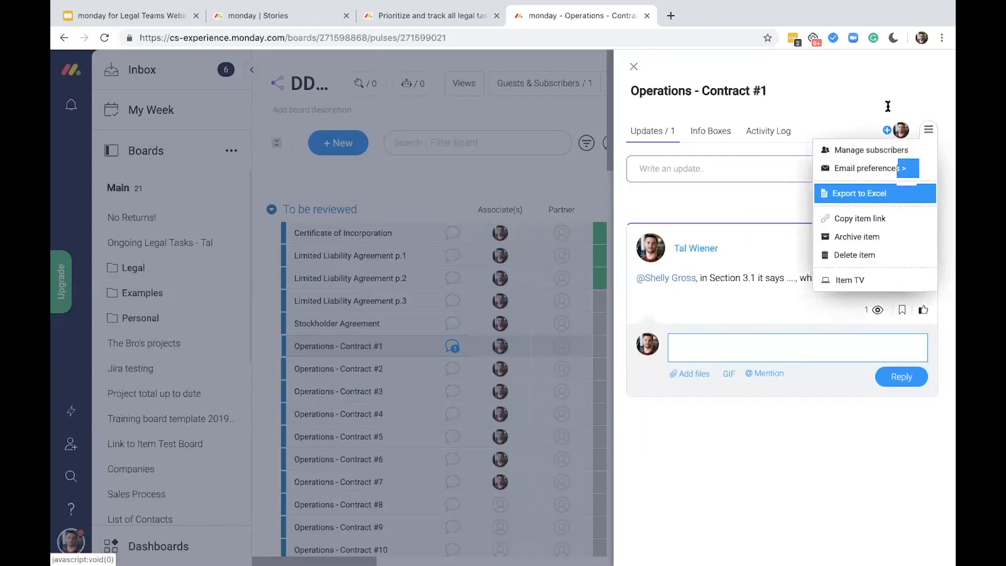
pyautogui.click(756, 211)
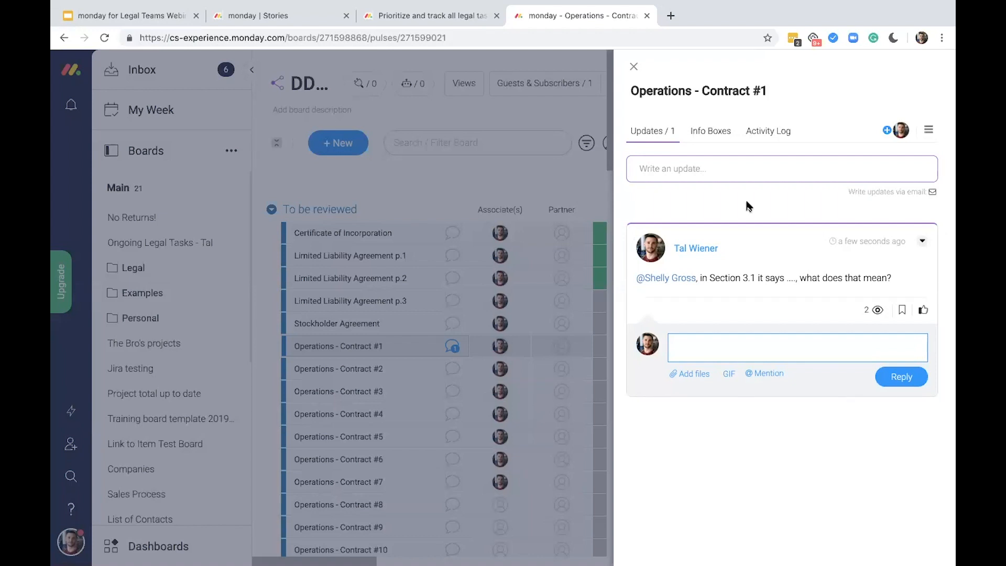
pyautogui.click(635, 69)
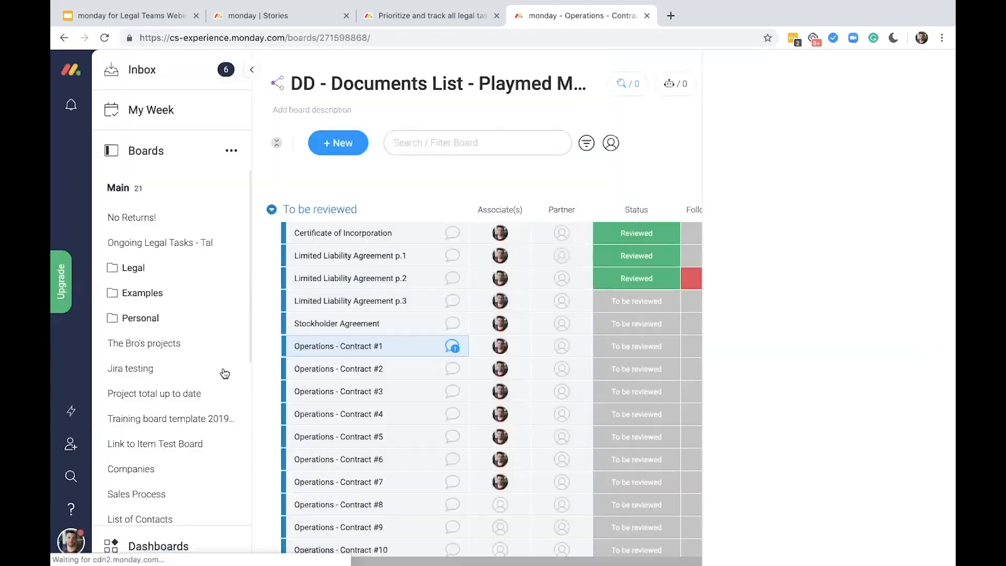
# Leave the document board and open the Legal Dashboard
pyautogui.scroll(-3, 224, 374)
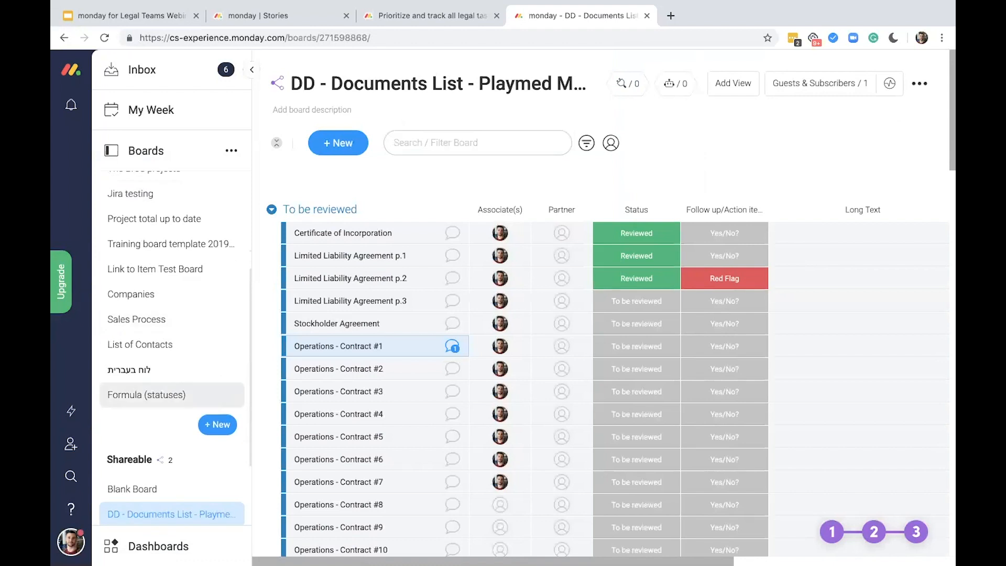
pyautogui.click(190, 545)
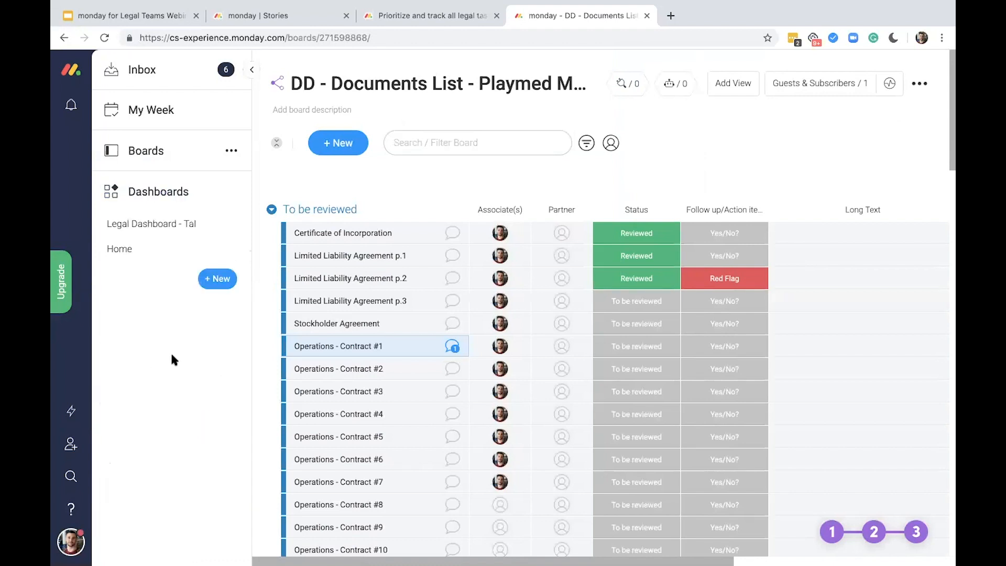
pyautogui.click(206, 229)
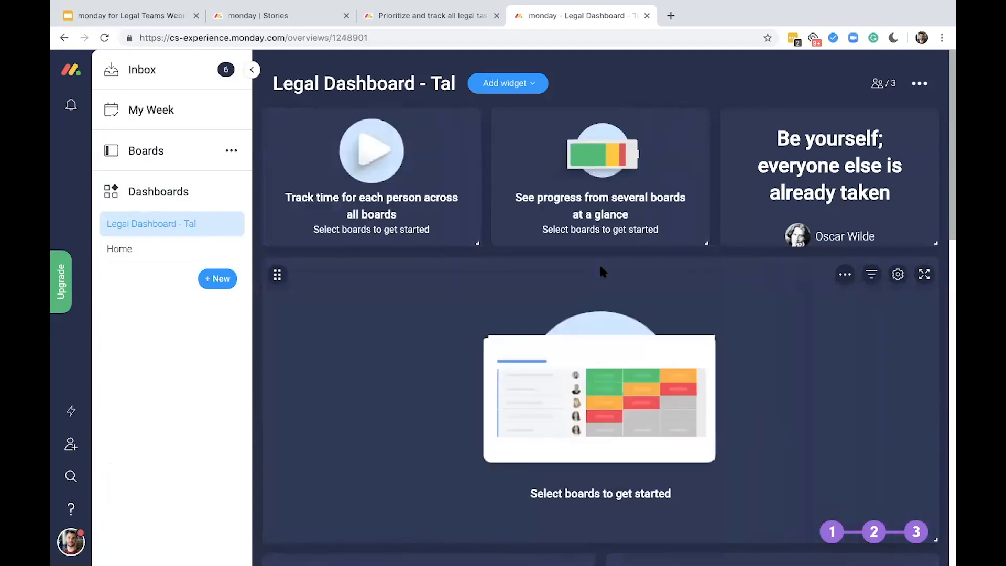
# Look through the dashboard's unconfigured widgets, including time tracking, progress, quote, table, calendar, chart and Llama Farm
pyautogui.scroll(-1, 601, 267)
pyautogui.scroll(-2, 601, 269)
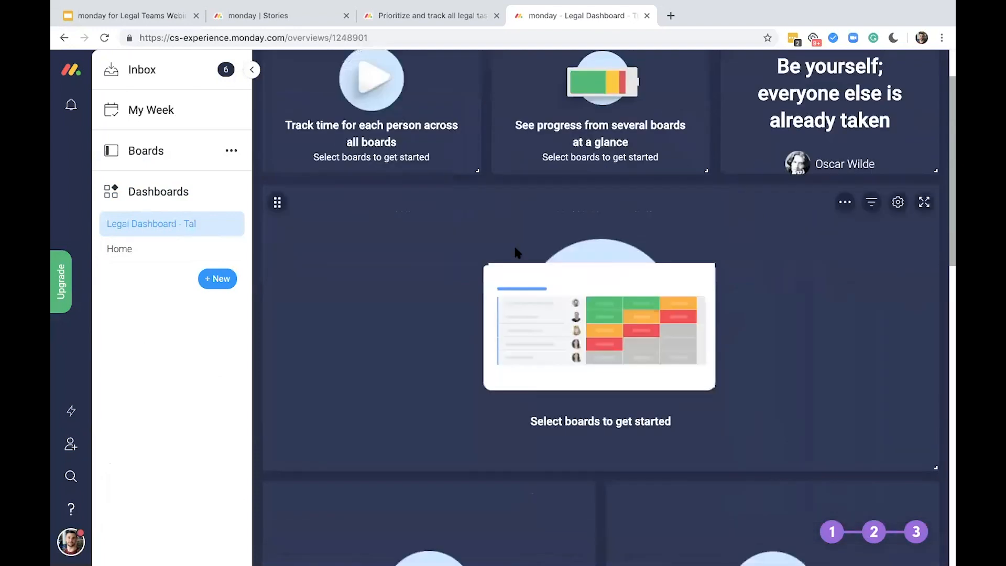
pyautogui.scroll(3, 517, 253)
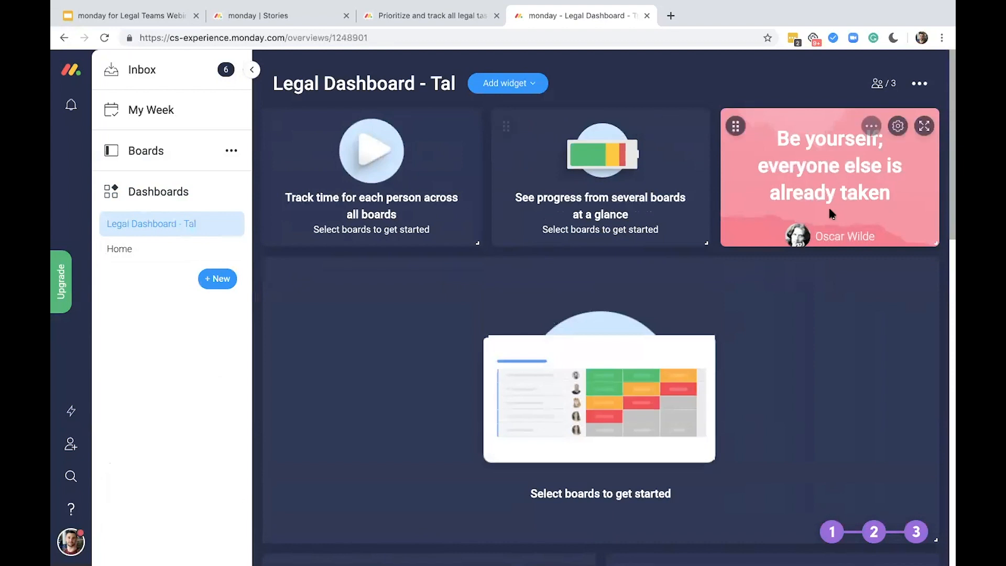
pyautogui.scroll(-5, 709, 412)
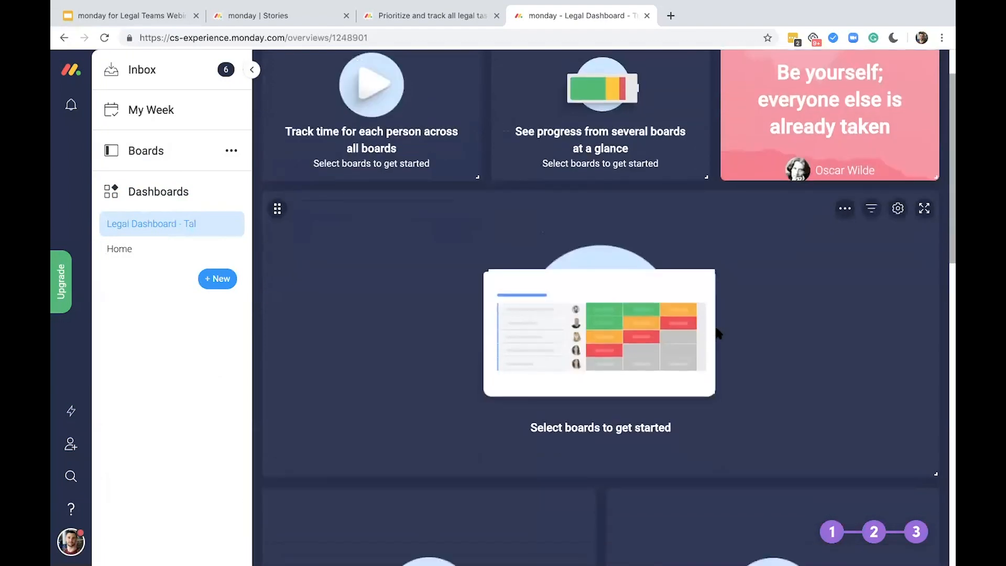
pyautogui.scroll(-6, 508, 376)
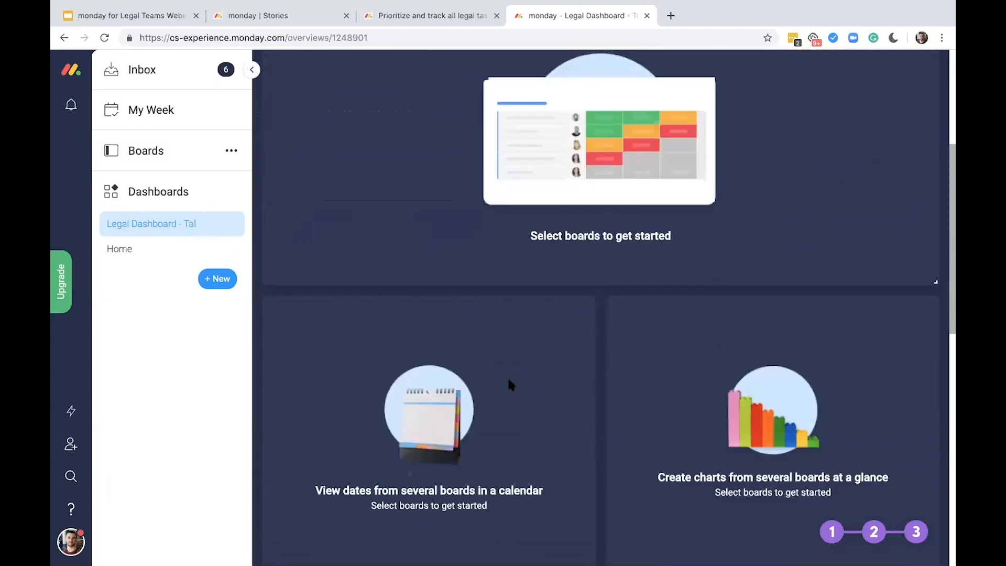
pyautogui.scroll(-3, 523, 386)
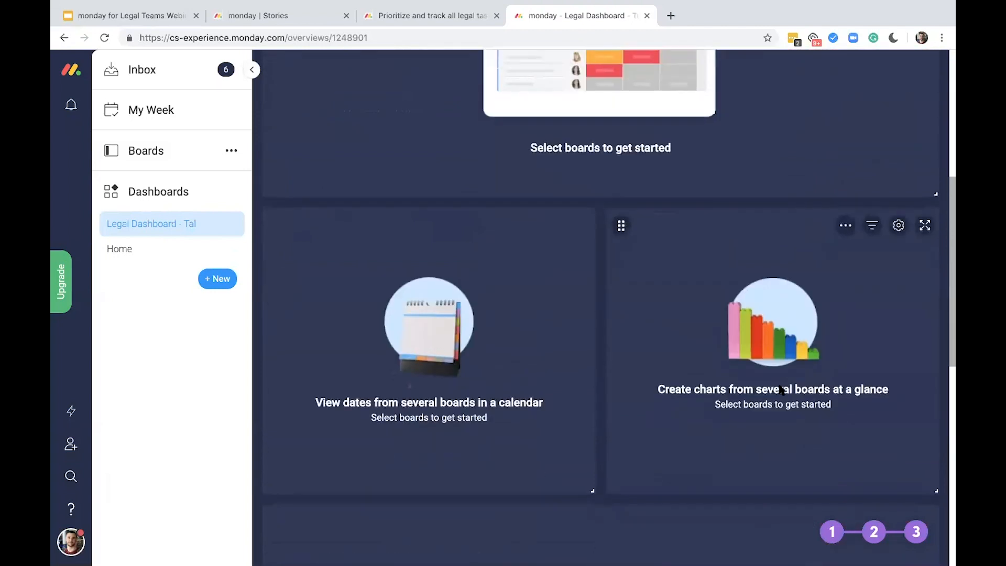
pyautogui.scroll(-4, 689, 466)
pyautogui.scroll(-3, 688, 466)
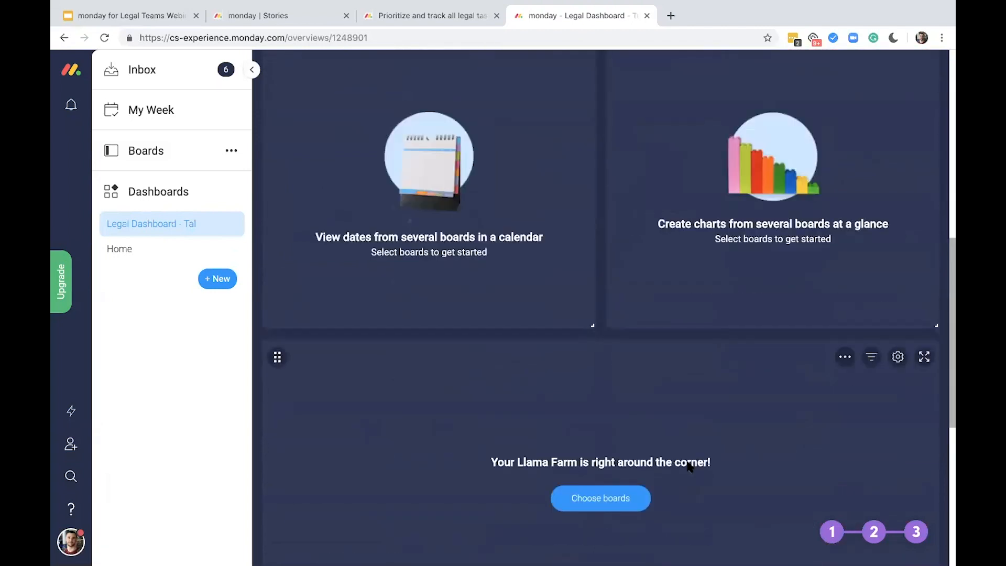
# Connect the time tracking widget to the Ongoing Legal Tasks board and save its settings
pyautogui.scroll(15, 687, 451)
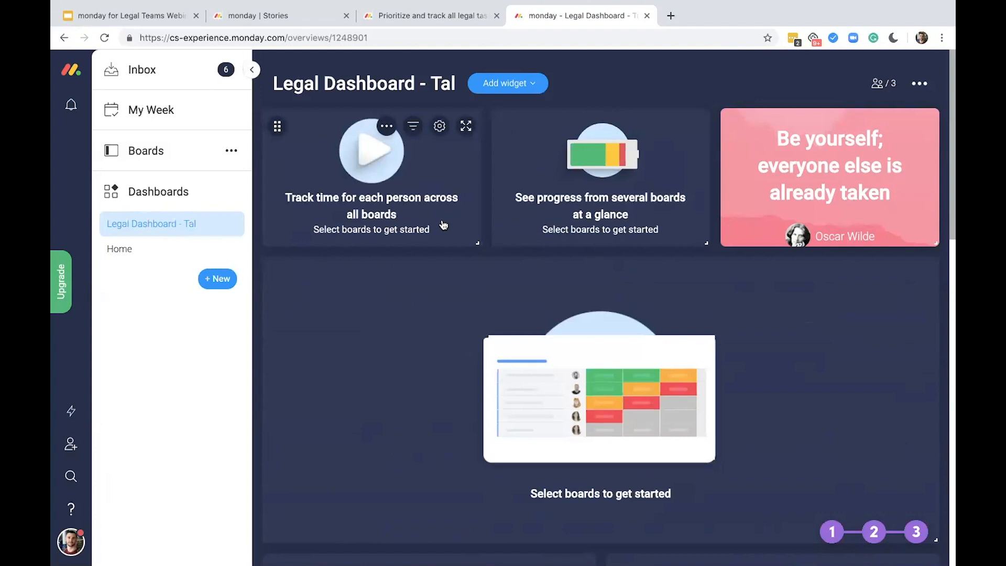
pyautogui.click(439, 126)
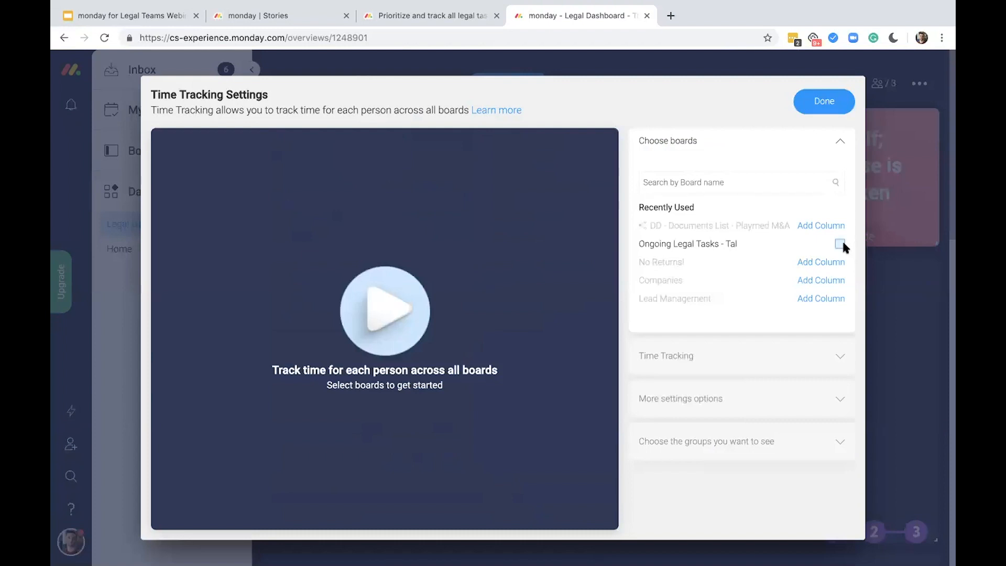
pyautogui.click(841, 242)
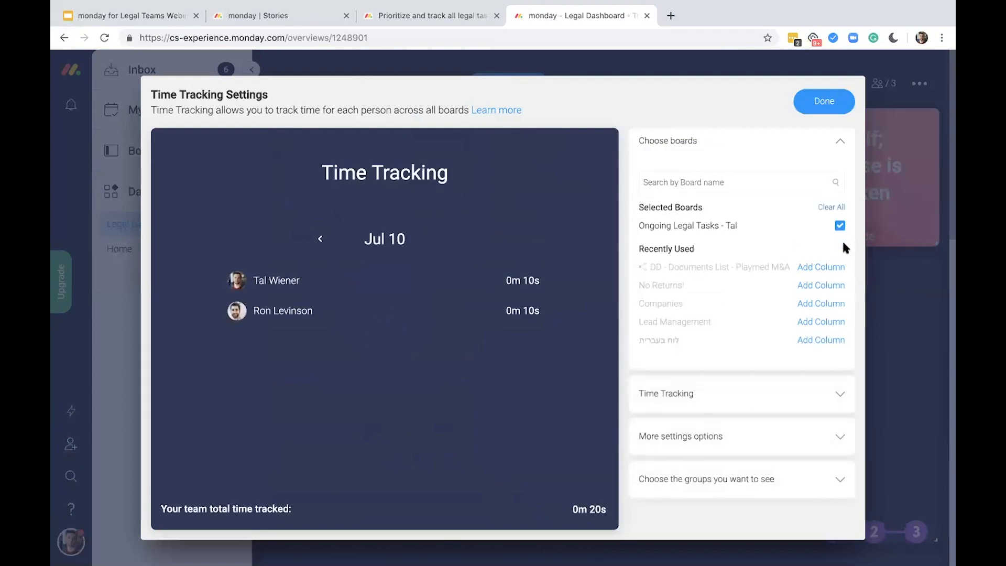
pyautogui.click(823, 97)
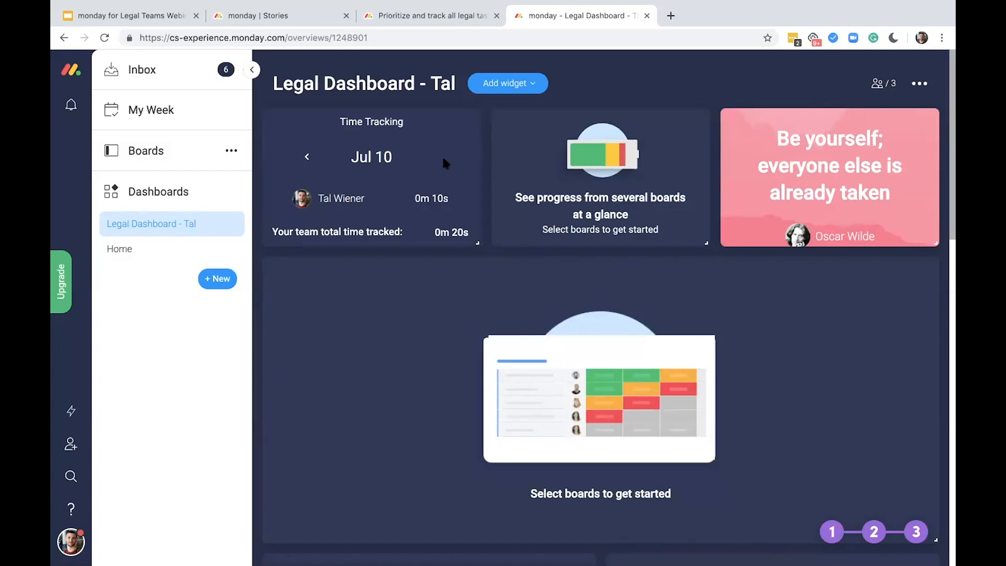
# Review the tracked time per person and the team total in the Time Tracking widget
pyautogui.moveTo(353, 194)
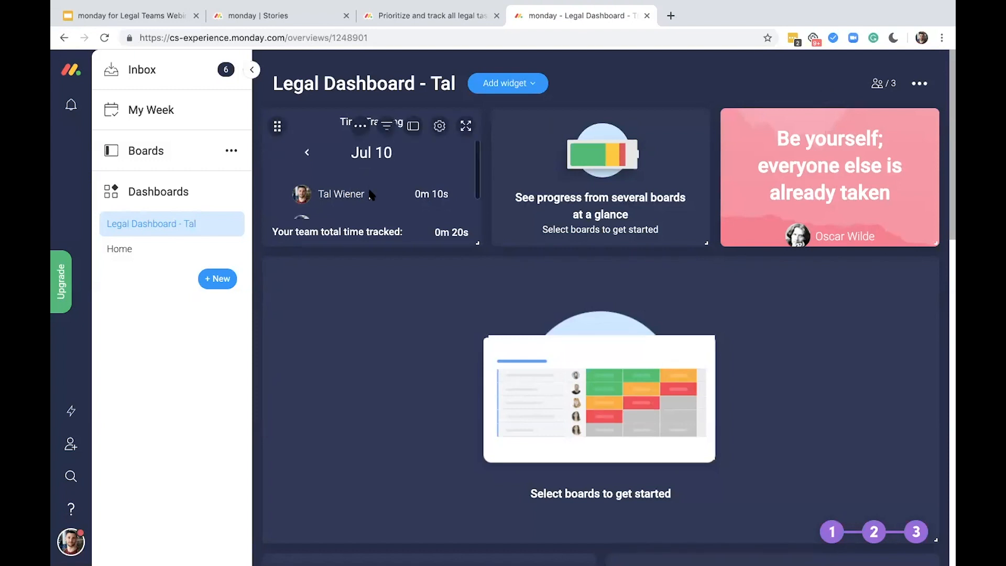
pyautogui.scroll(-2, 370, 195)
pyautogui.scroll(2, 359, 191)
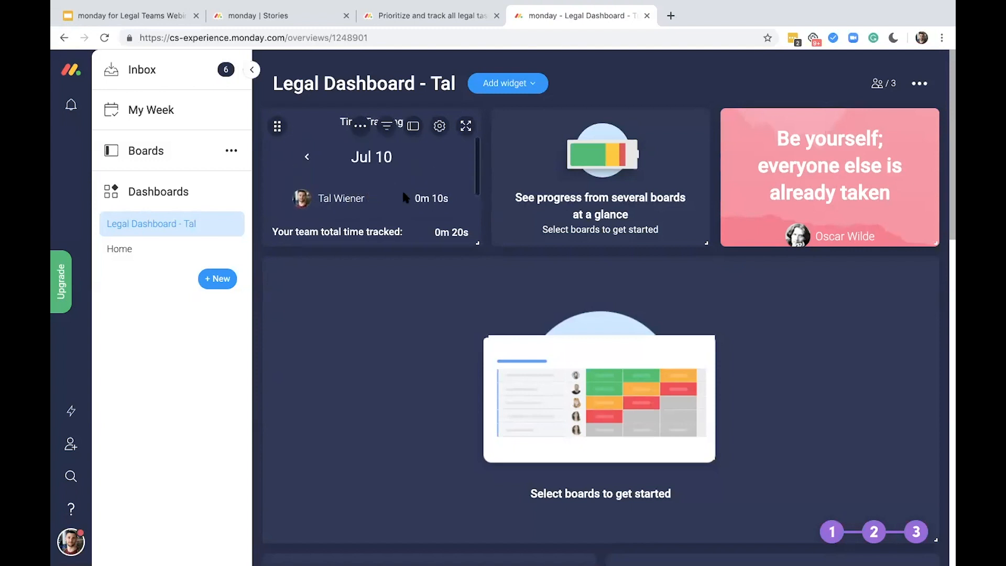
pyautogui.scroll(-2, 403, 192)
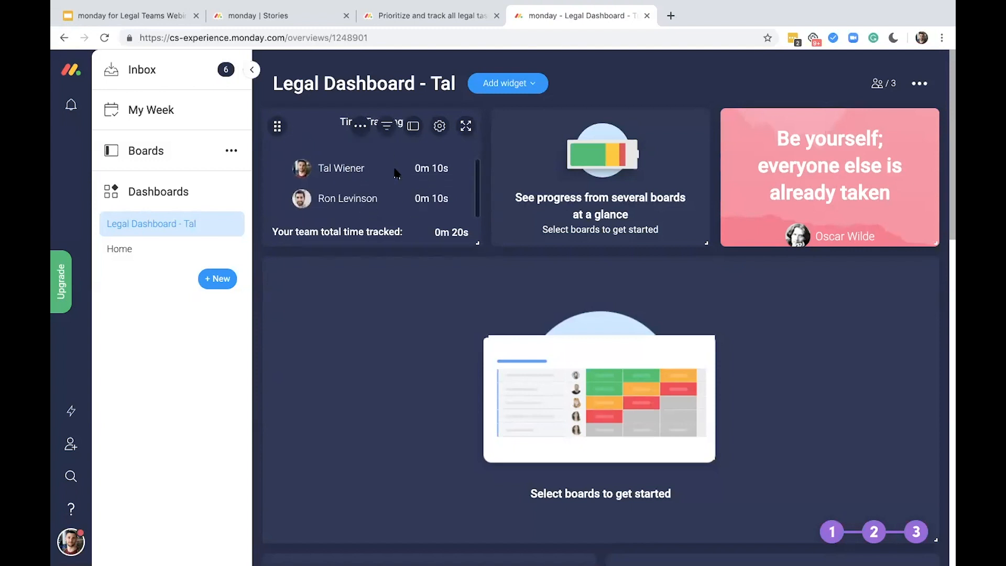
pyautogui.scroll(2, 393, 170)
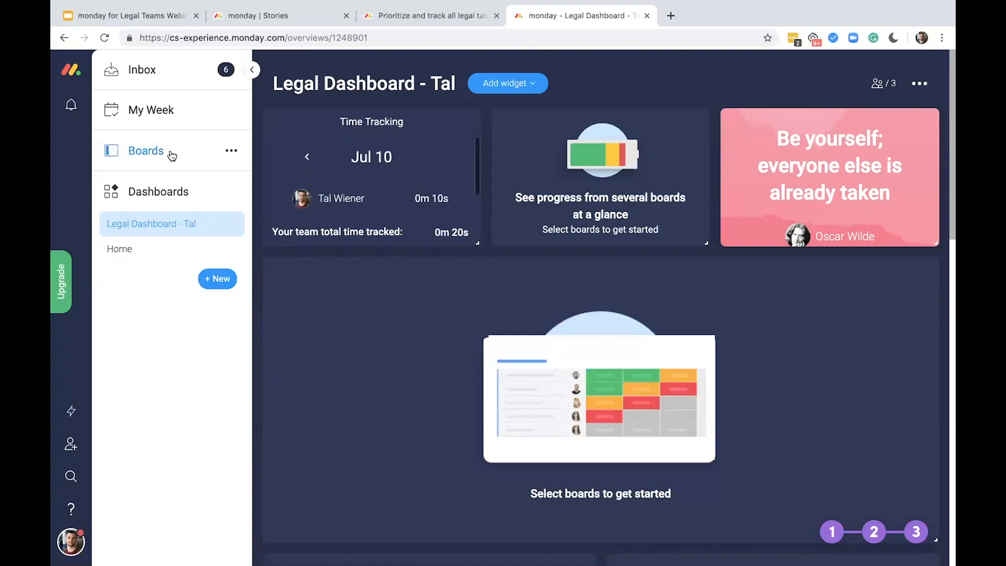
# Start the time tracker for Task 1 under Labor Law on the Ongoing Legal Tasks board, and return to the Legal Dashboard
pyautogui.click(166, 203)
pyautogui.click(202, 240)
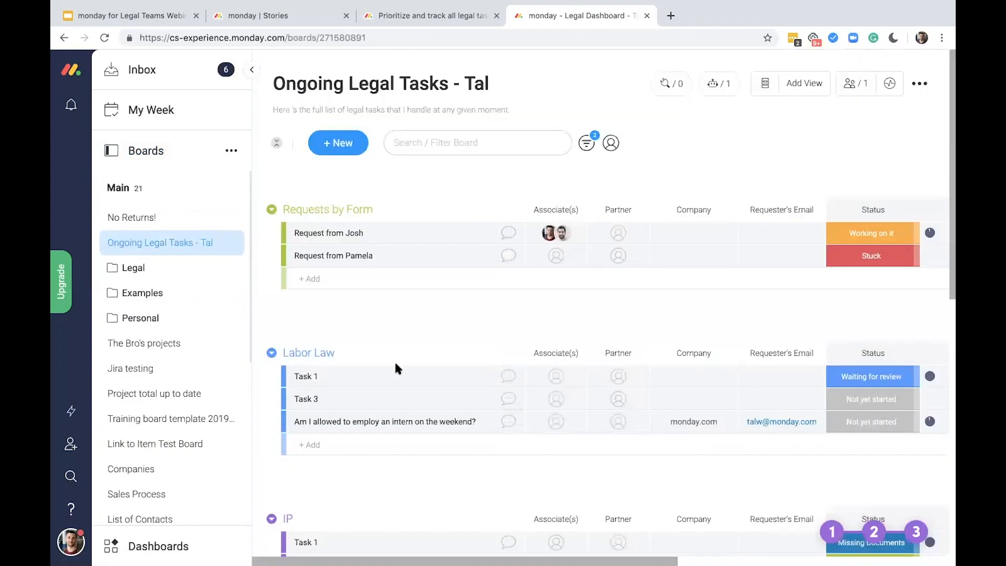
pyautogui.hscroll(5, 597, 372)
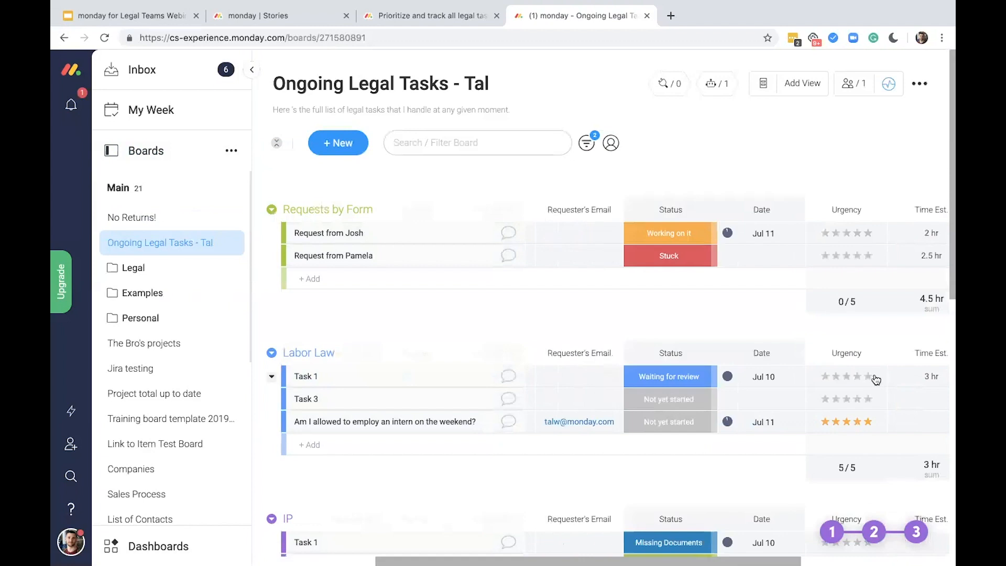
pyautogui.hscroll(3, 404, 419)
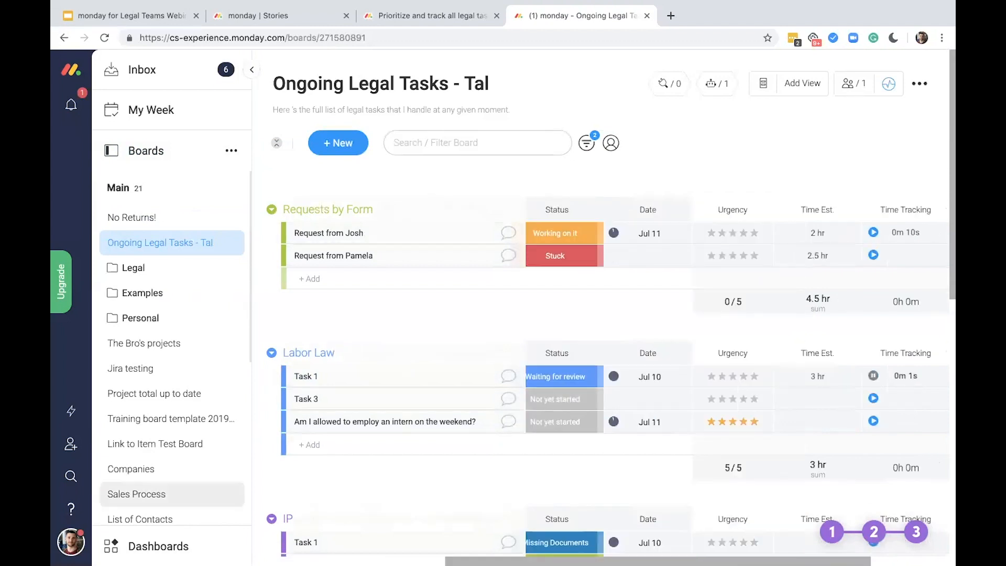
pyautogui.click(158, 546)
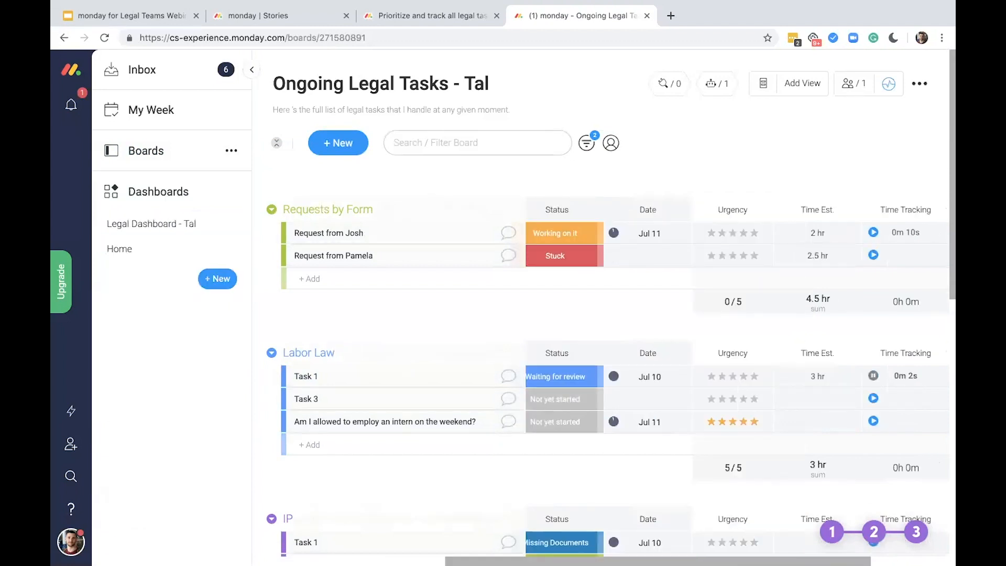
pyautogui.click(170, 226)
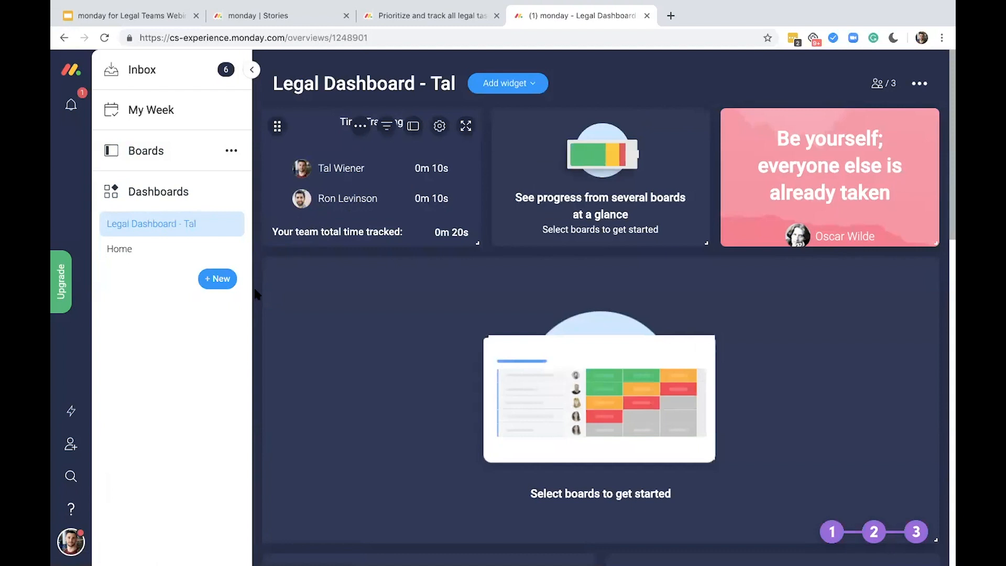
# Check the time tracking column on the Ongoing Legal Tasks board, and return to the Legal Dashboard
pyautogui.click(190, 145)
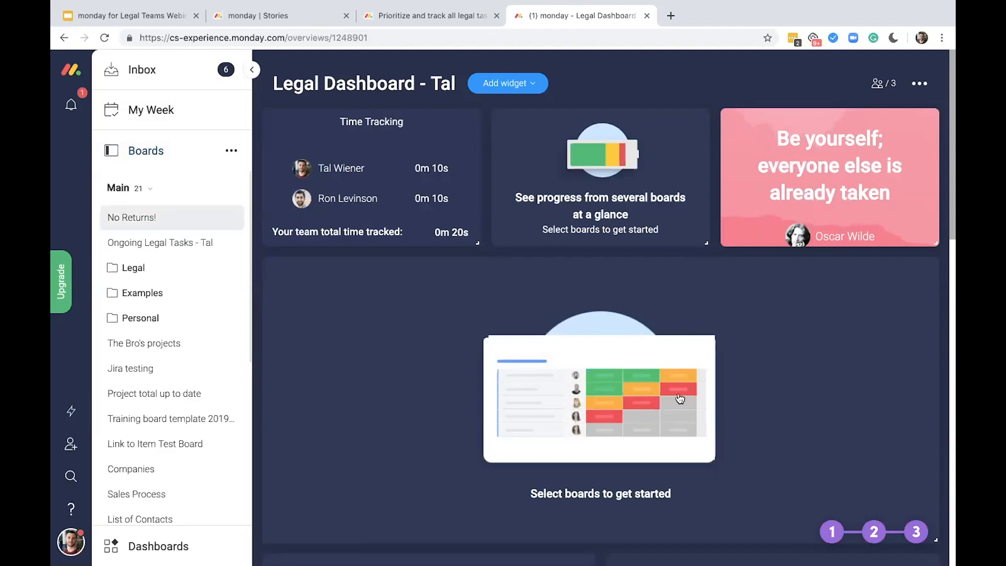
pyautogui.hscroll(5, 679, 395)
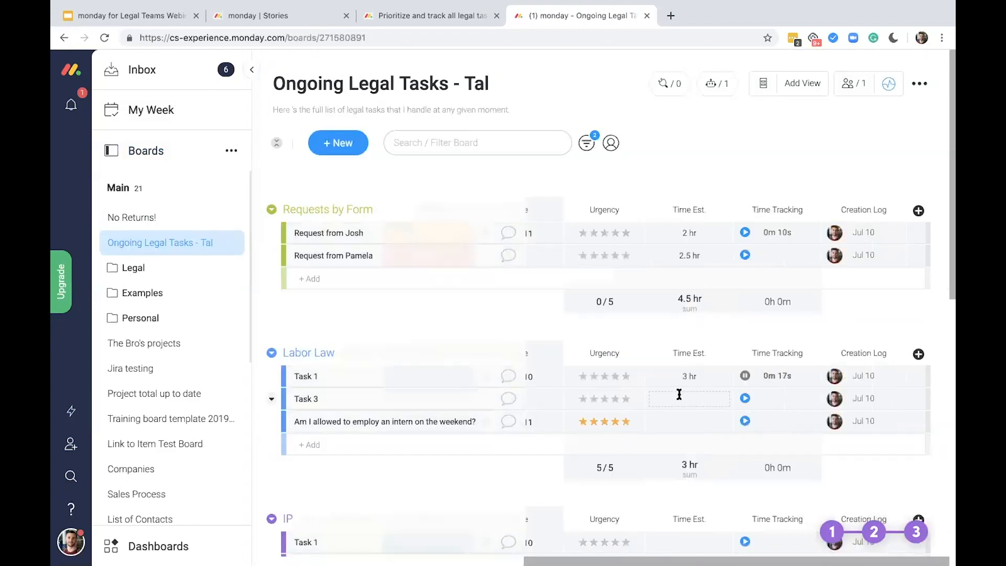
pyautogui.scroll(-2, 701, 323)
pyautogui.scroll(2, 701, 323)
pyautogui.click(177, 555)
pyautogui.click(205, 229)
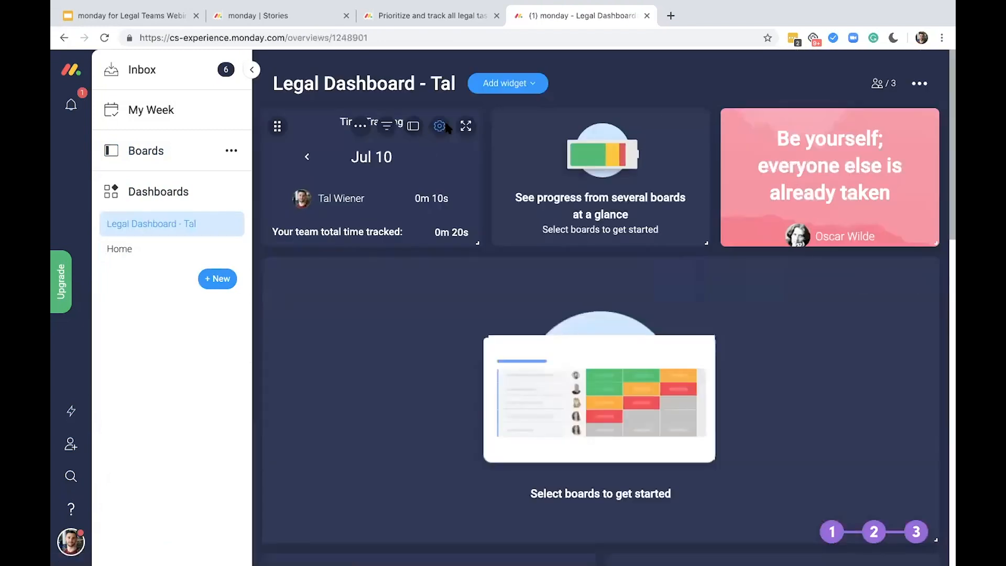
# Examine the Time Tracking widget's timeframe, hours threshold and view-by options in its settings, and return to the dashboard
pyautogui.click(440, 126)
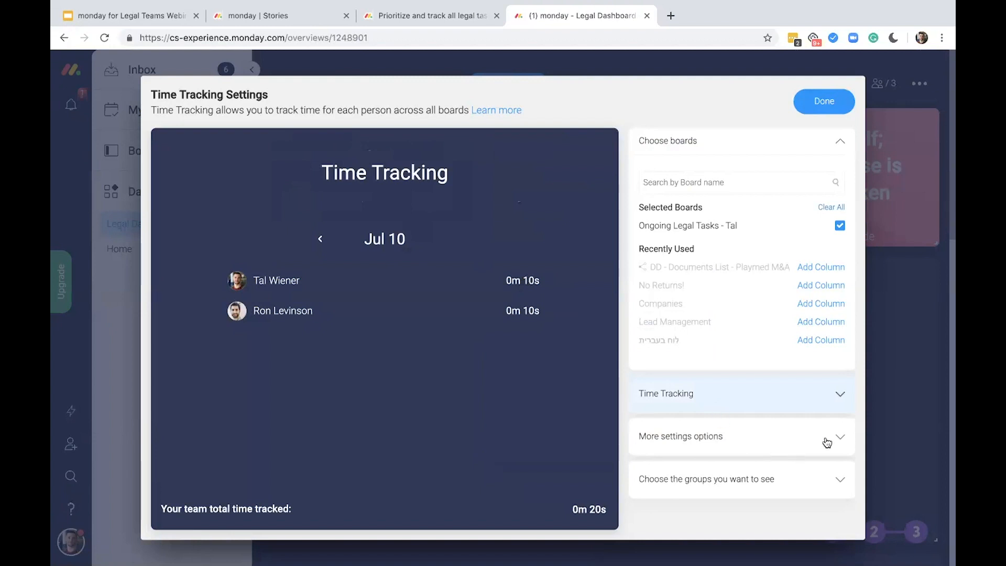
pyautogui.click(736, 435)
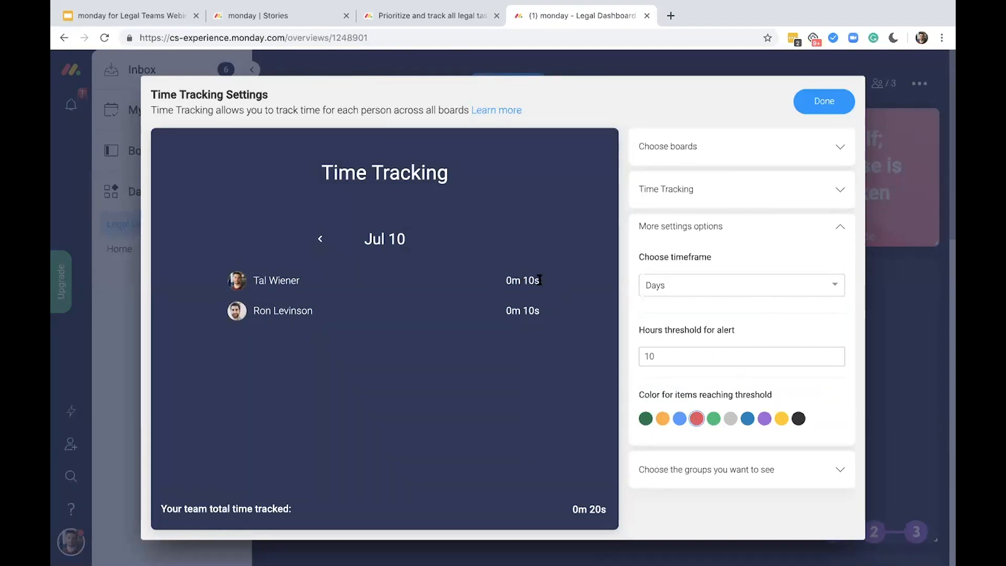
pyautogui.doubleClick(396, 243)
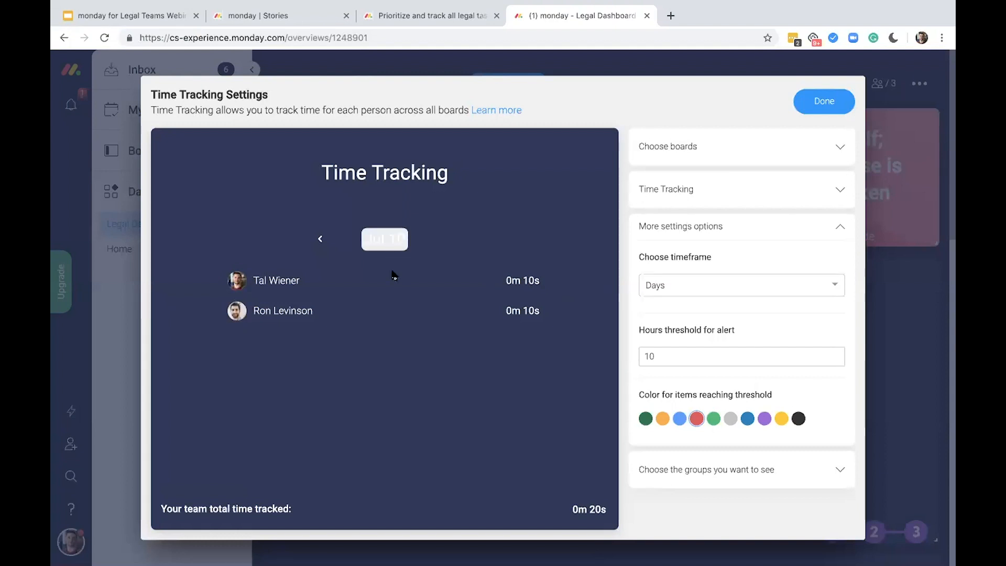
pyautogui.click(380, 240)
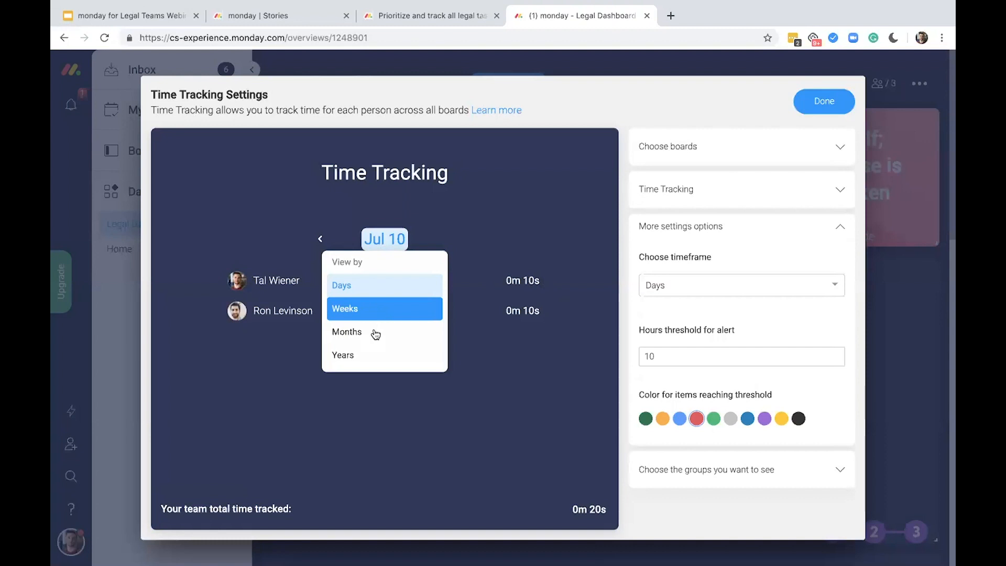
pyautogui.click(493, 377)
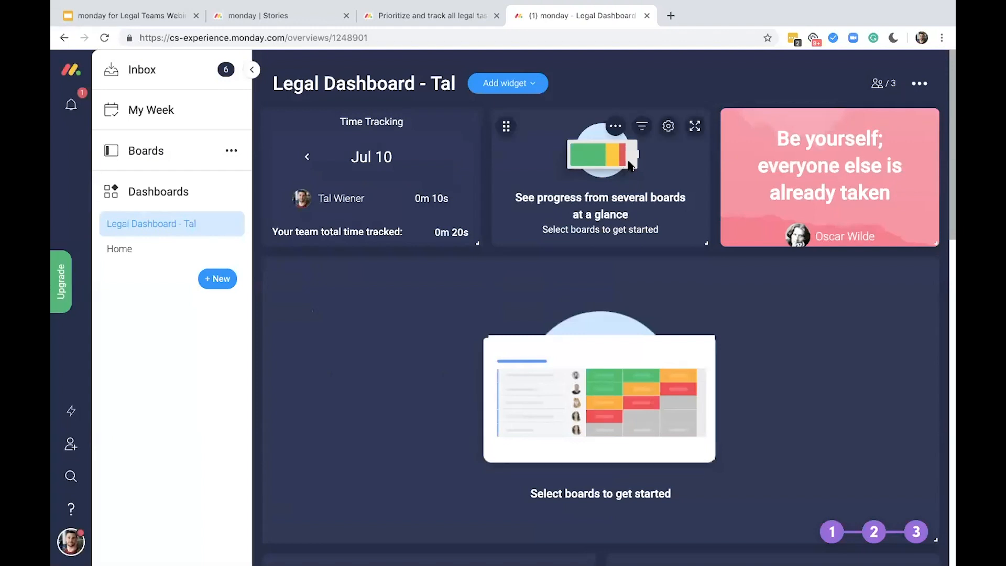
# Connect the progress battery widget to the DD - Documents List - Playmed M&A board, title it "DD - Playmed M&A" and save its settings
pyautogui.click(667, 133)
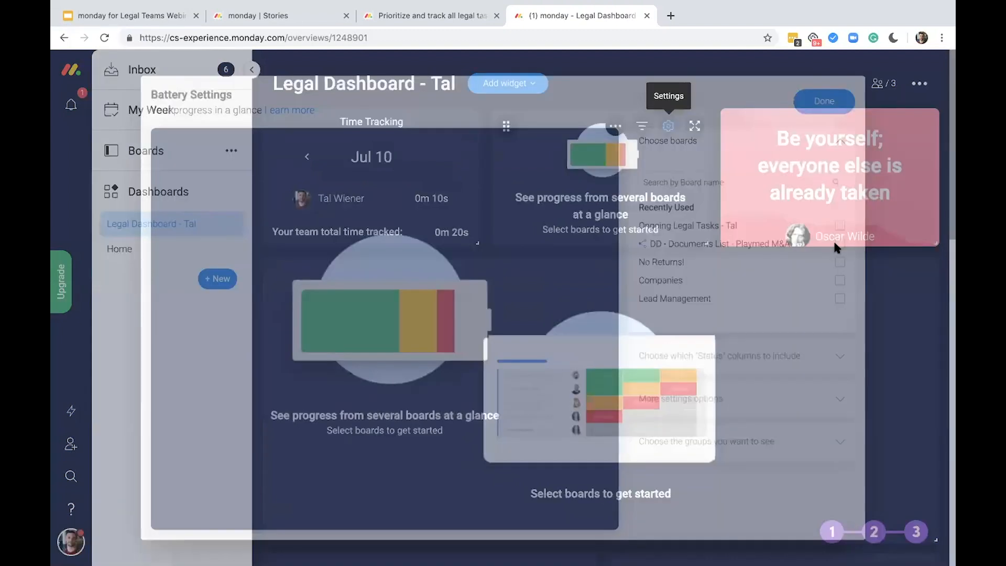
pyautogui.click(837, 243)
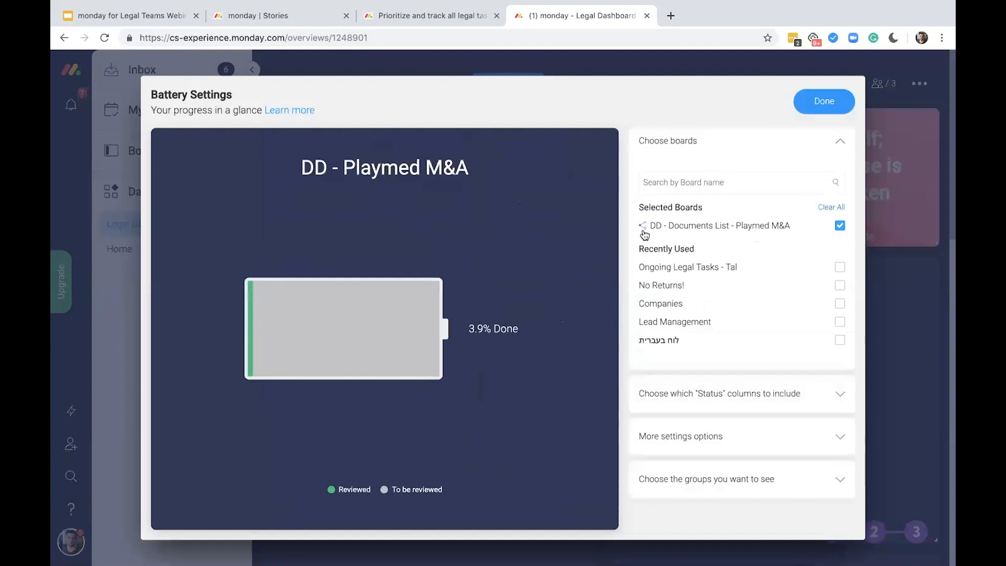
pyautogui.click(839, 101)
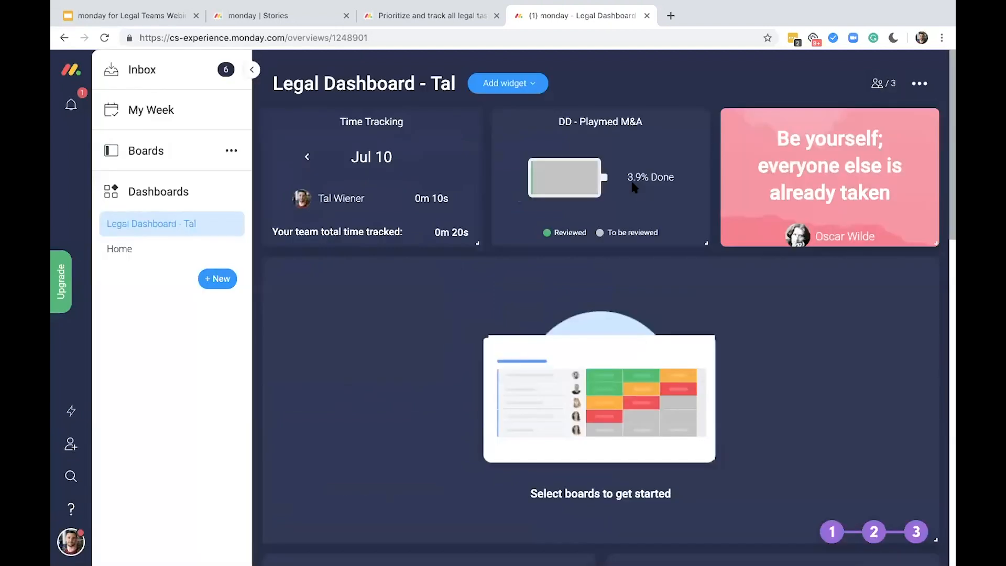
# On the DD - Documents List board, set Operations - Contract #1 to #9 to Reviewed and #10 to #13 to Stuck
pyautogui.click(181, 163)
pyautogui.scroll(-4, 176, 402)
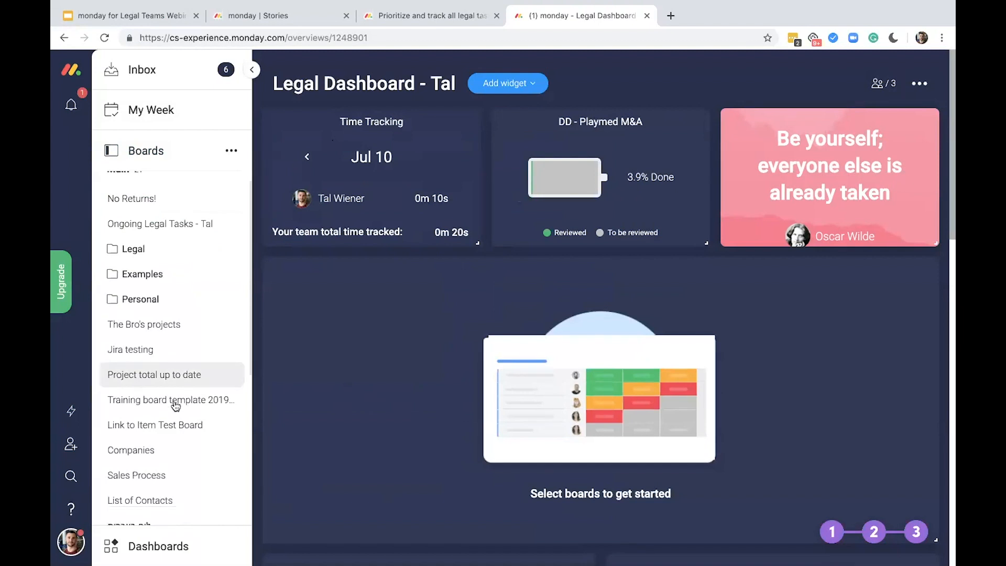
pyautogui.click(167, 491)
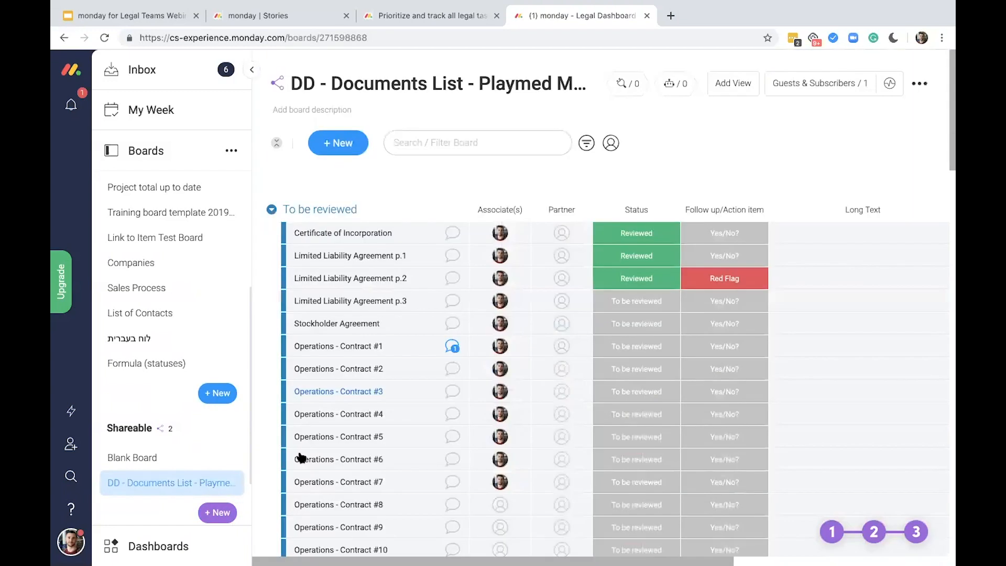
pyautogui.scroll(-2, 301, 458)
pyautogui.click(291, 262)
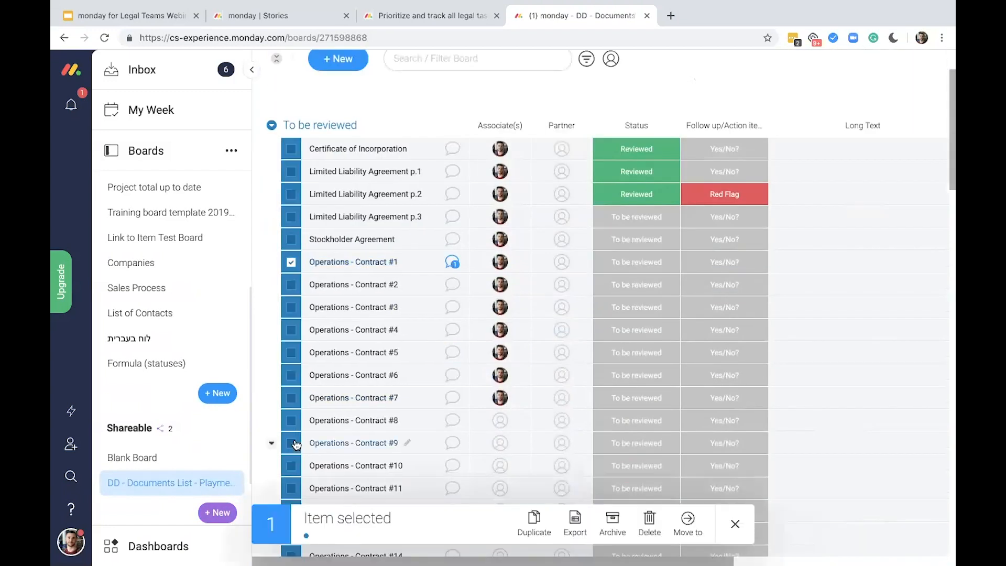
pyautogui.keyDown('shift'); pyautogui.click(291, 443); pyautogui.keyUp('shift')
pyautogui.click(660, 400)
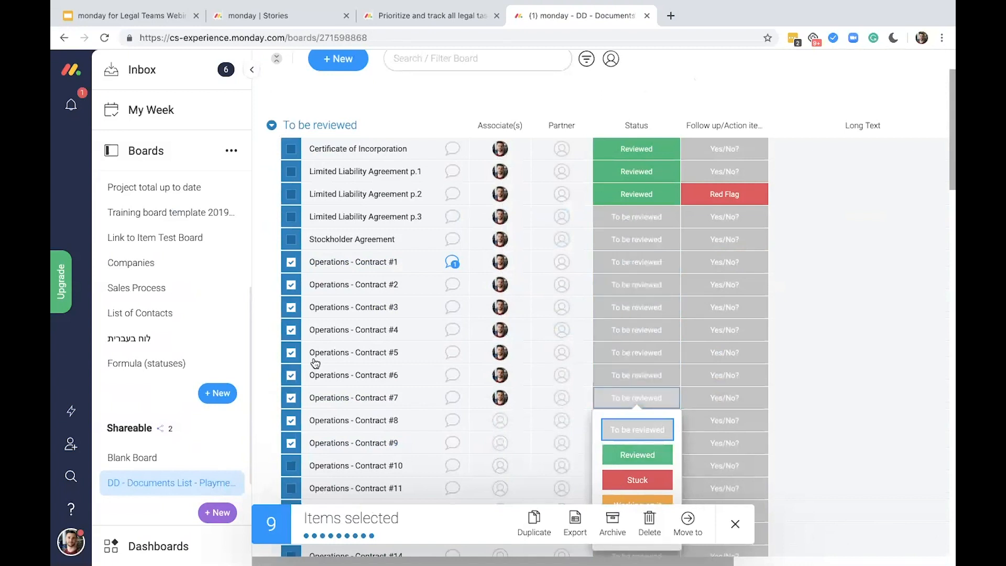
pyautogui.click(638, 454)
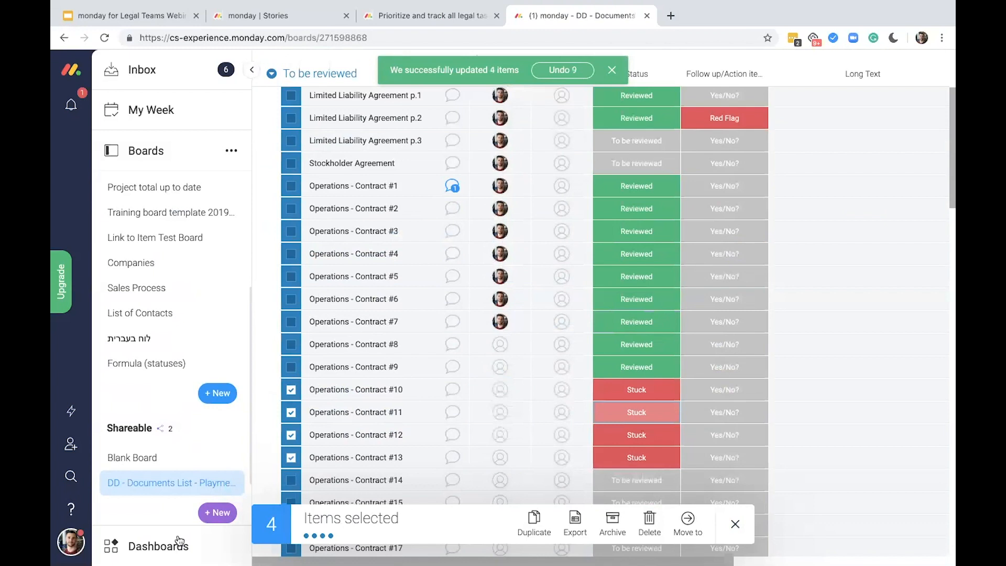
# Return to the Legal Dashboard and check the review progress in the DD - Playmed M&A battery widget
pyautogui.click(159, 546)
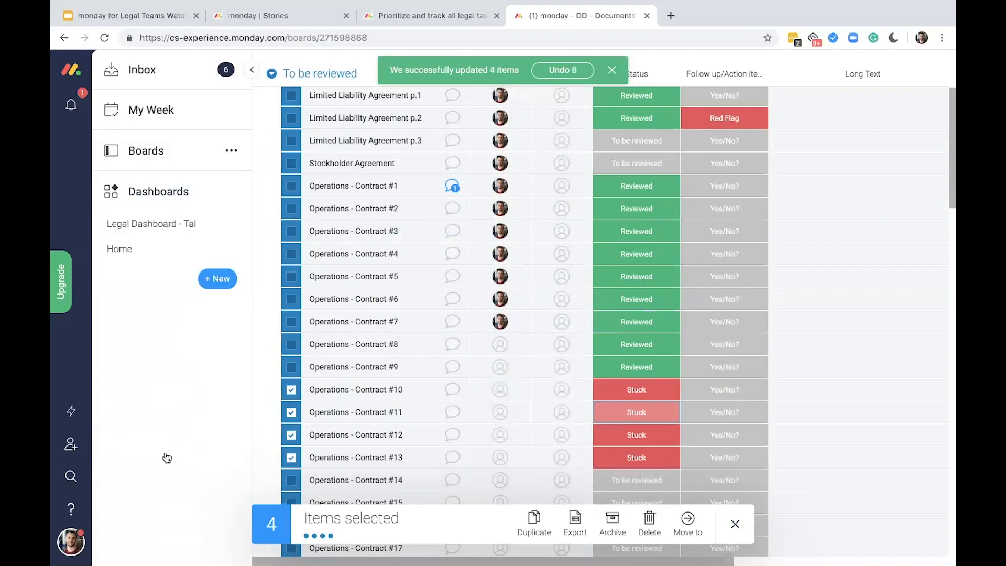
pyautogui.click(148, 225)
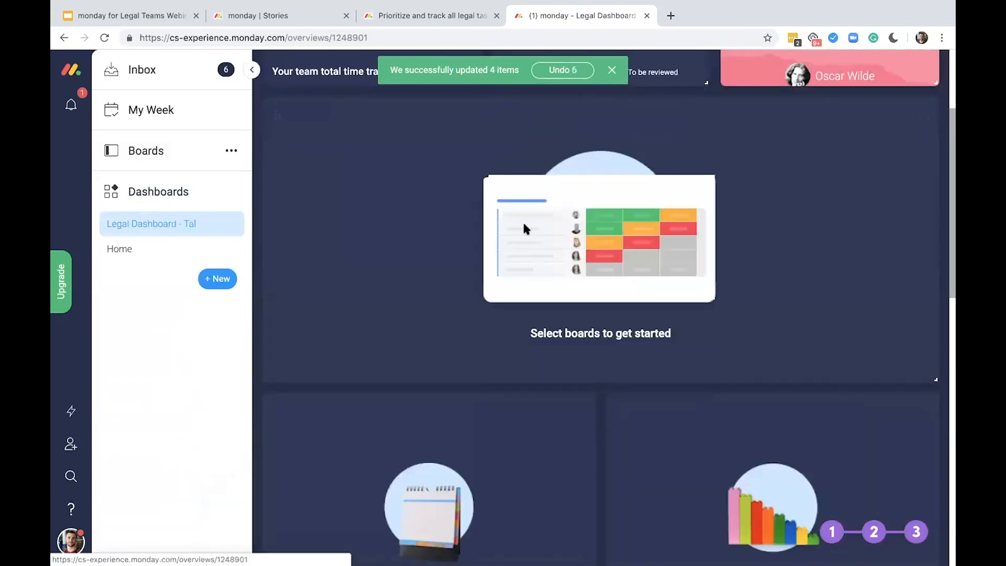
pyautogui.scroll(3, 524, 224)
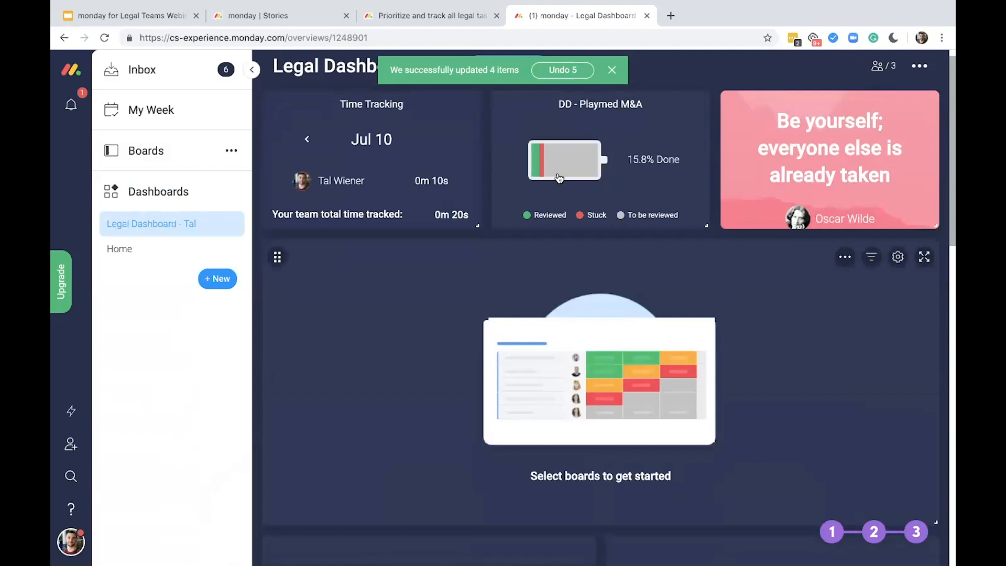
pyautogui.moveTo(559, 178)
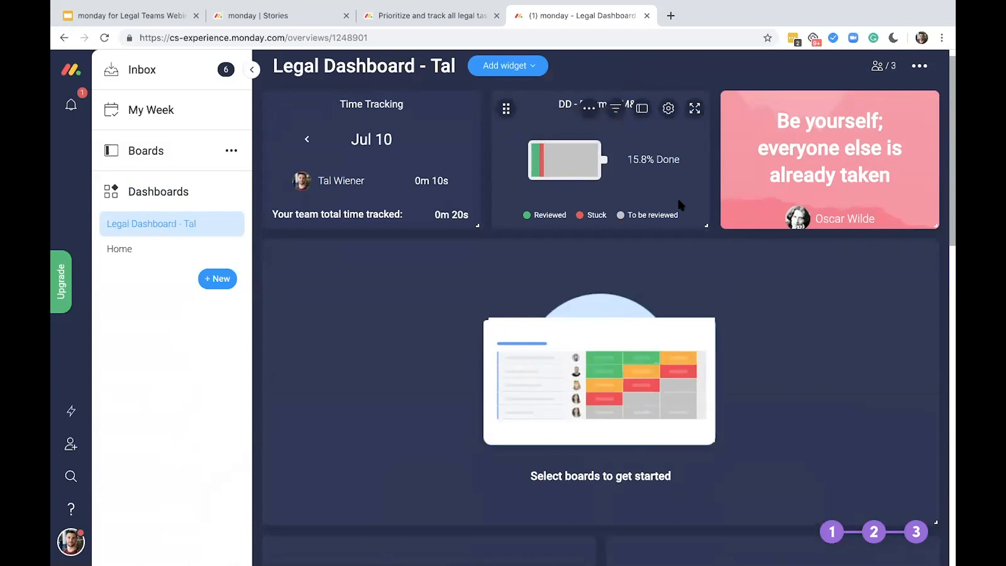
# Connect the table widget to the Ongoing Legal Tasks board, title it as the owner's Ongoing Tasks and save its settings
pyautogui.scroll(-1, 697, 287)
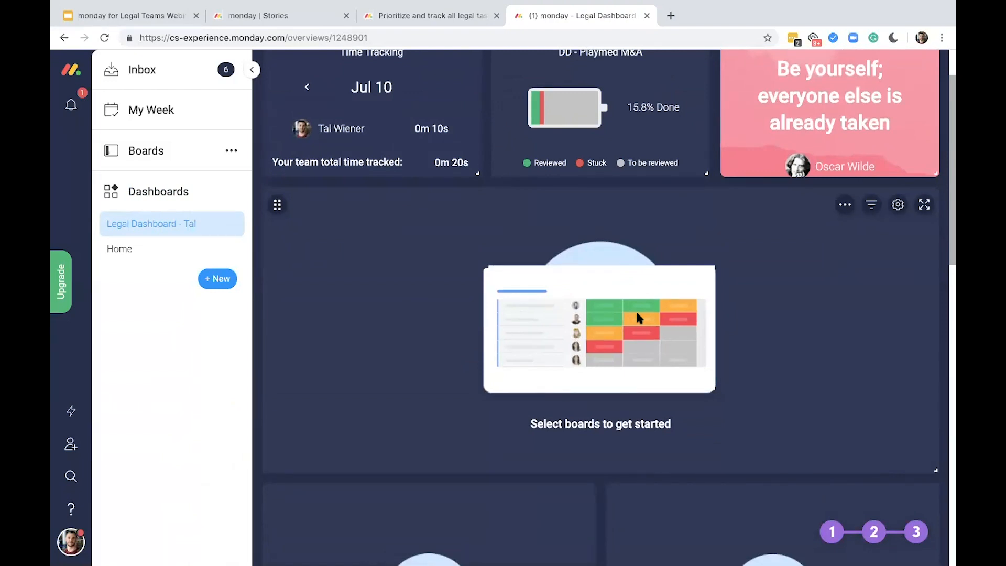
pyautogui.click(898, 205)
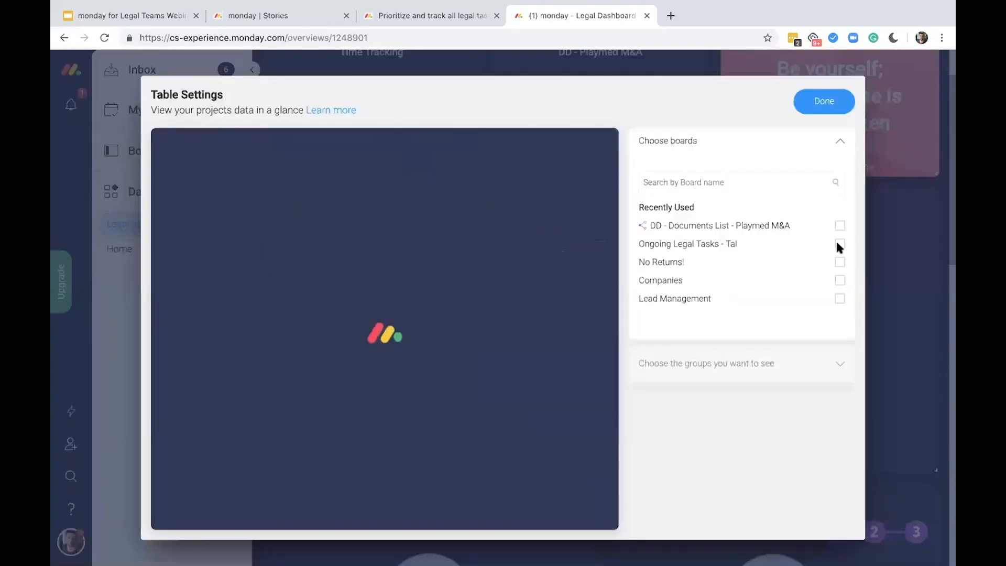
pyautogui.click(839, 244)
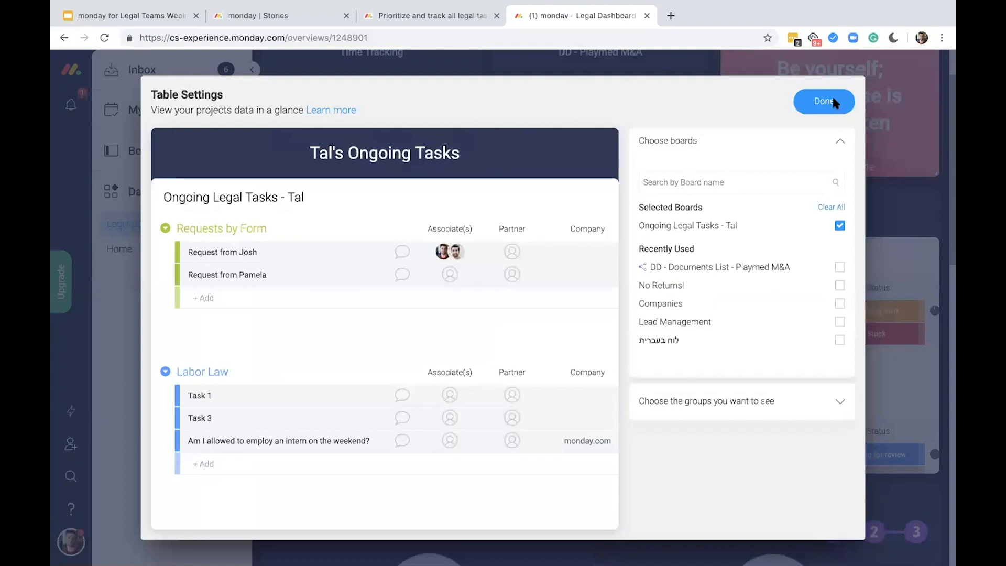
pyautogui.click(833, 101)
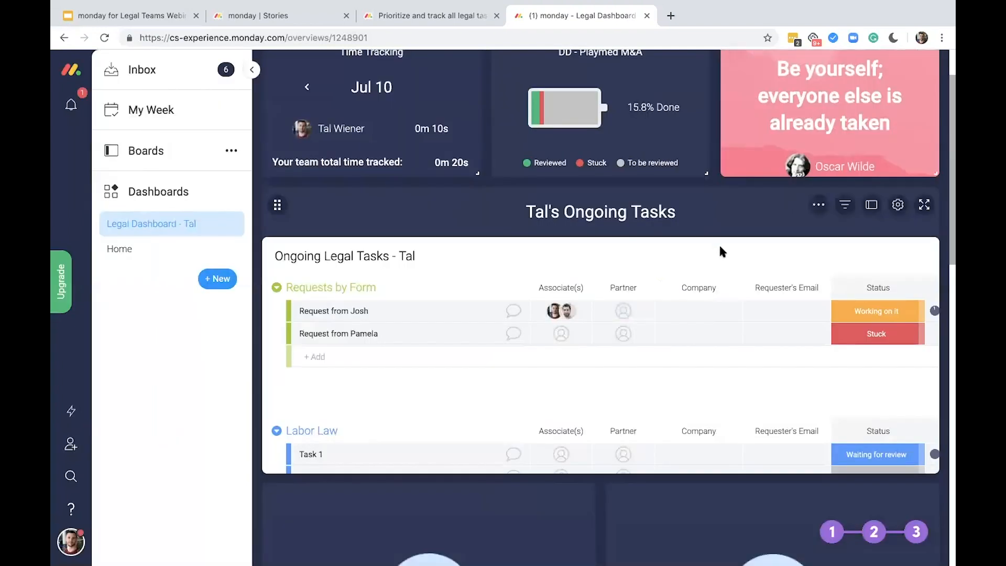
# Look through the Requests by Form, Labor Law and IP groups in the dashboard's table widget
pyautogui.scroll(1, 719, 246)
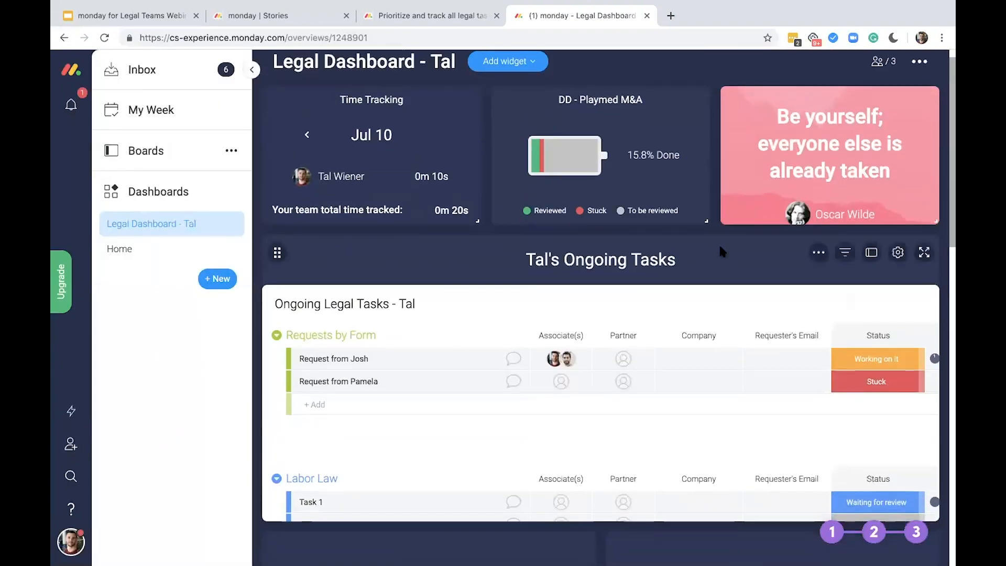
pyautogui.scroll(-1, 719, 243)
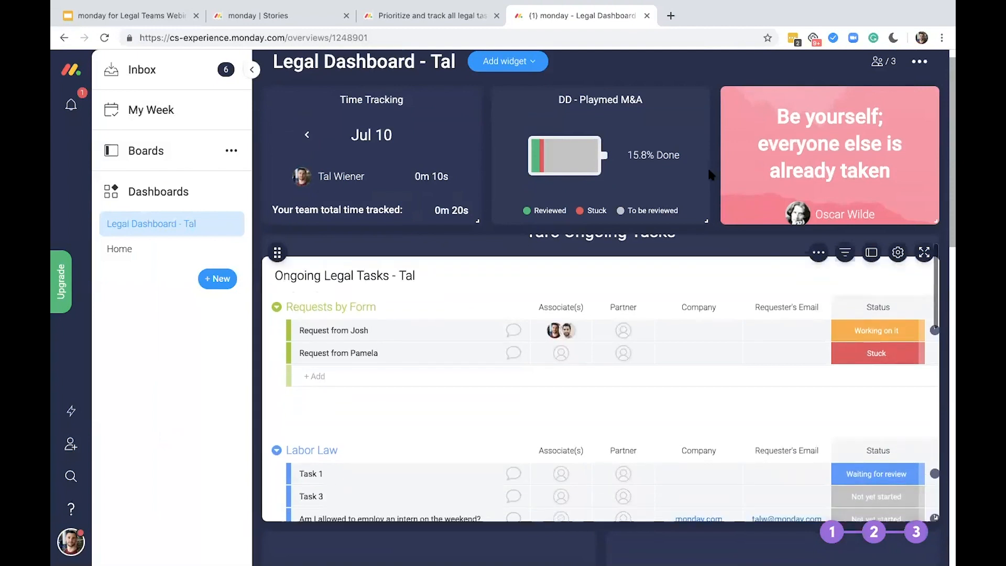
pyautogui.scroll(-1, 696, 225)
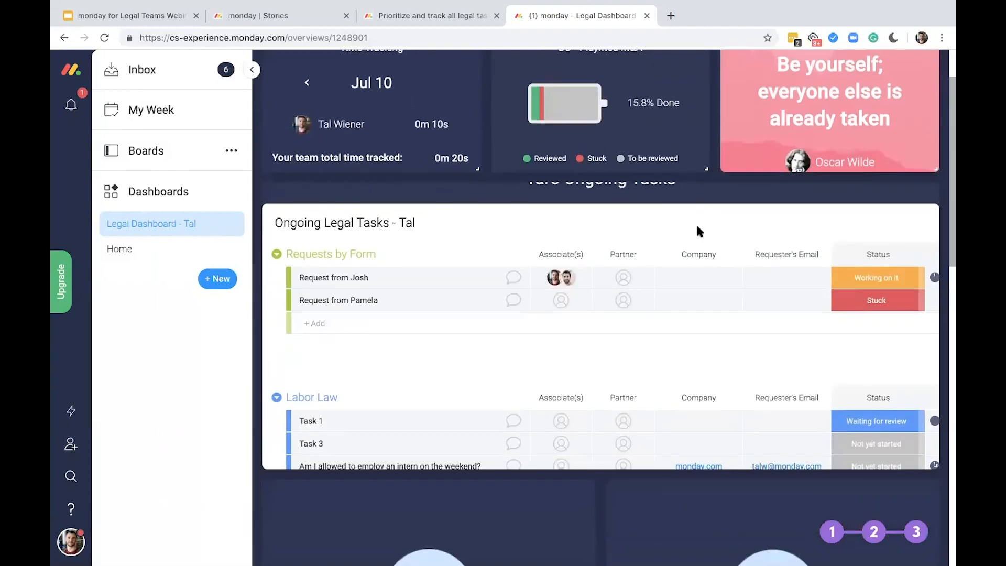
pyautogui.scroll(-1, 697, 243)
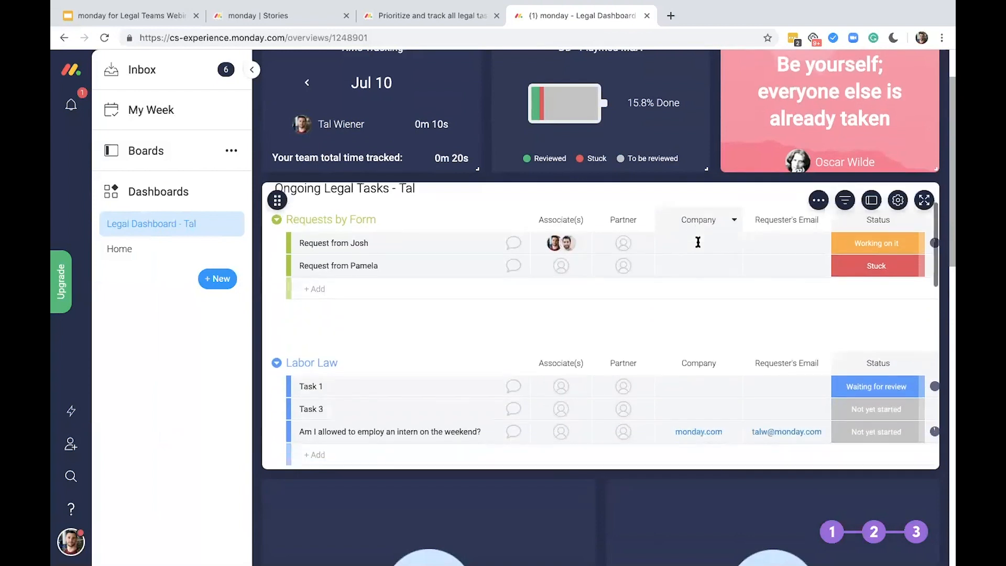
pyautogui.scroll(-3, 698, 242)
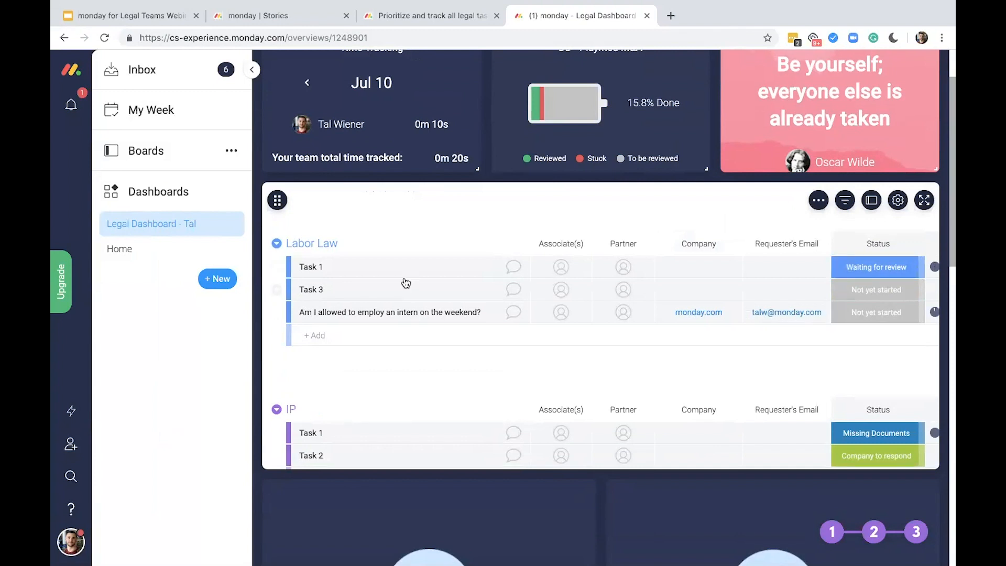
pyautogui.scroll(-2, 552, 344)
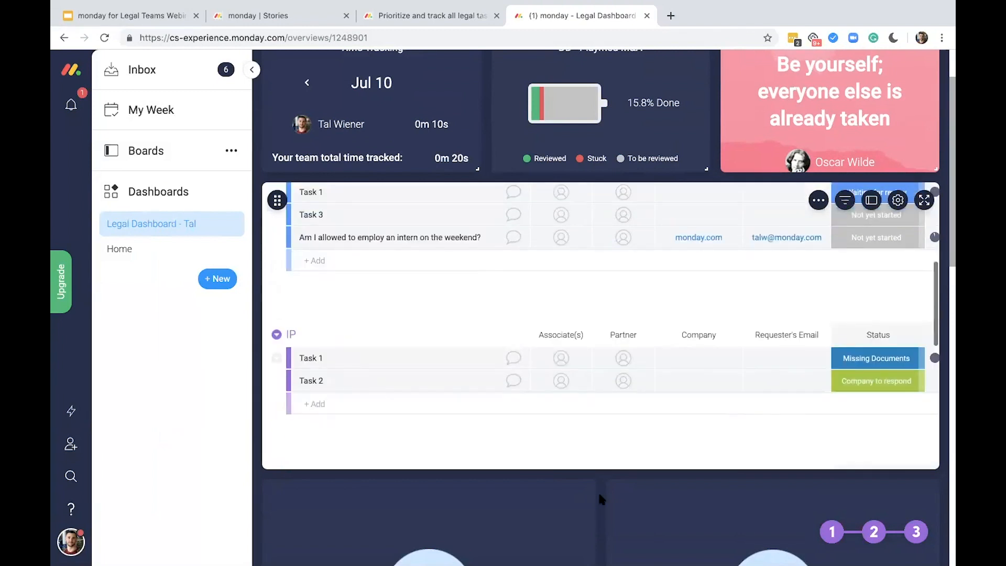
# Connect the calendar widget to the Ongoing Legal Tasks board and save its settings
pyautogui.scroll(-5, 599, 497)
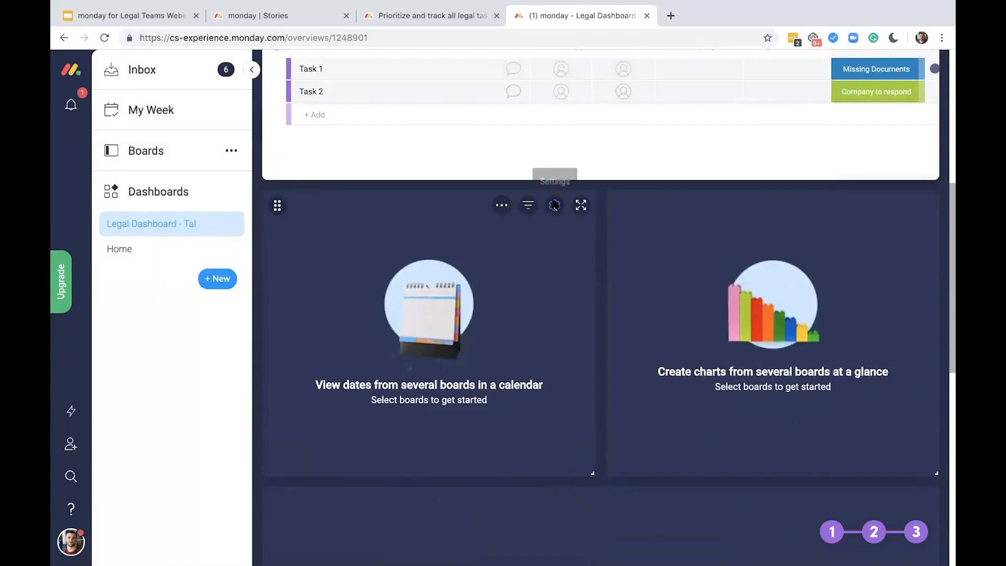
pyautogui.click(554, 205)
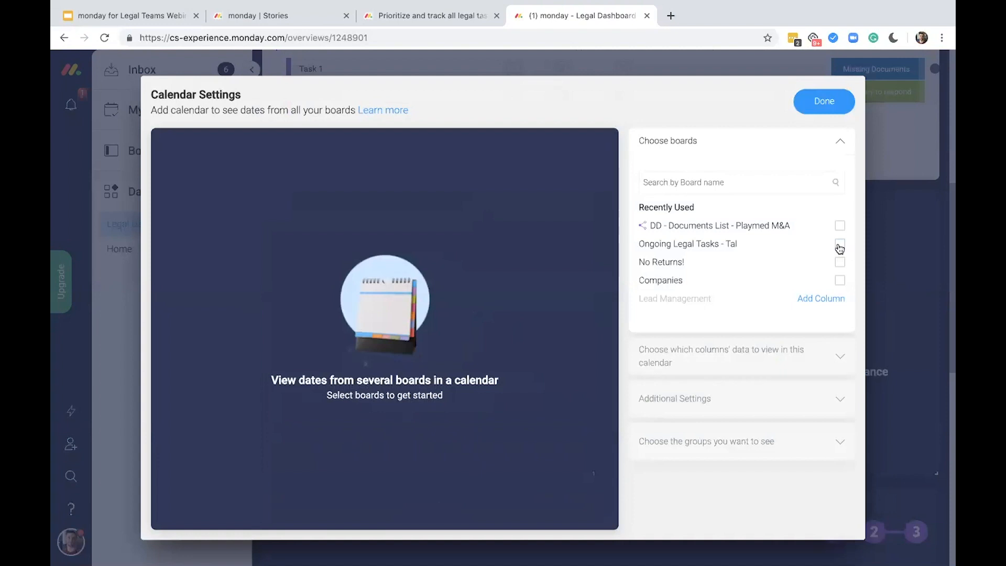
pyautogui.click(839, 244)
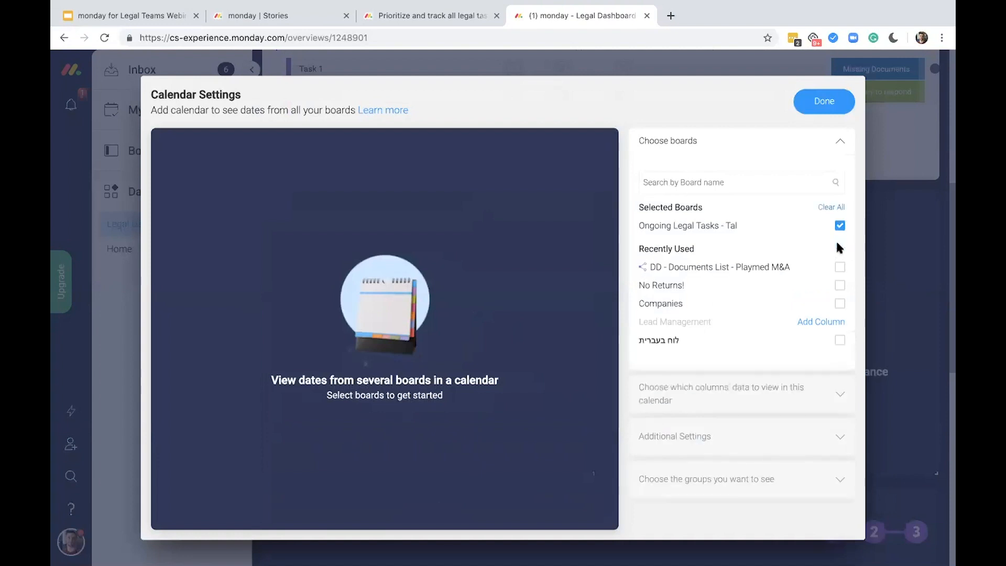
pyautogui.click(828, 102)
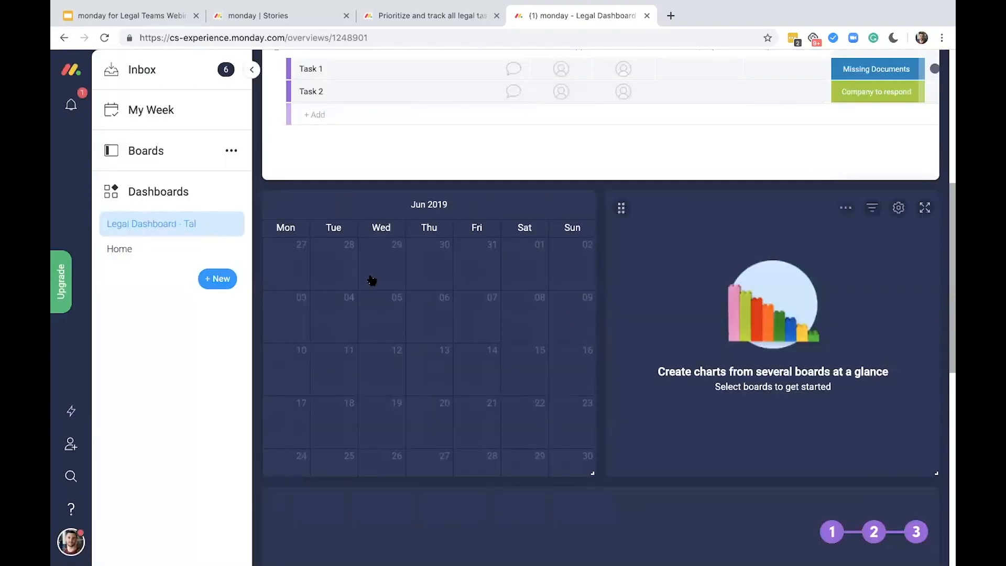
pyautogui.scroll(3, 516, 270)
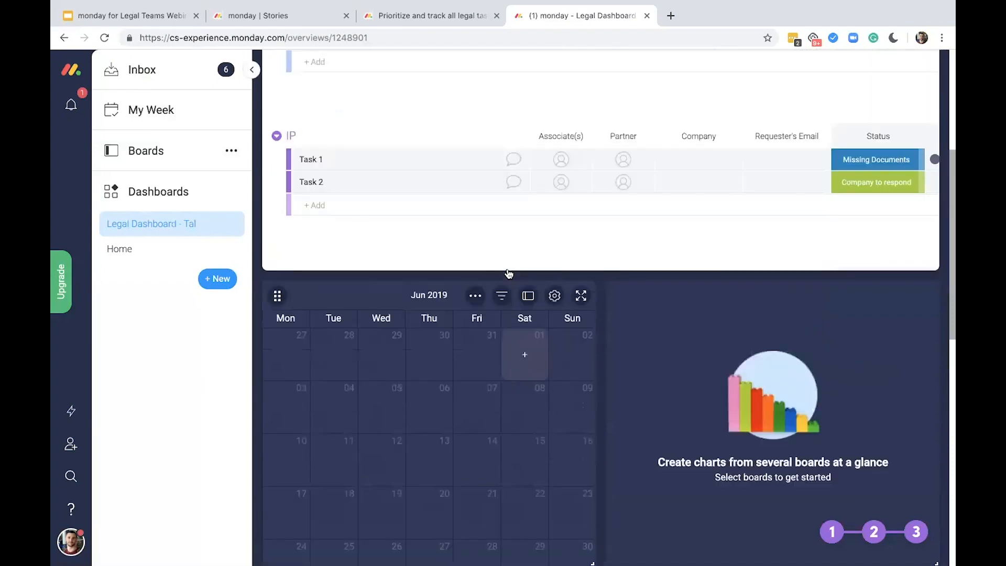
# Look through the task groups and their Status, Date and Urgency columns in the dashboard's table widget
pyautogui.scroll(1, 736, 257)
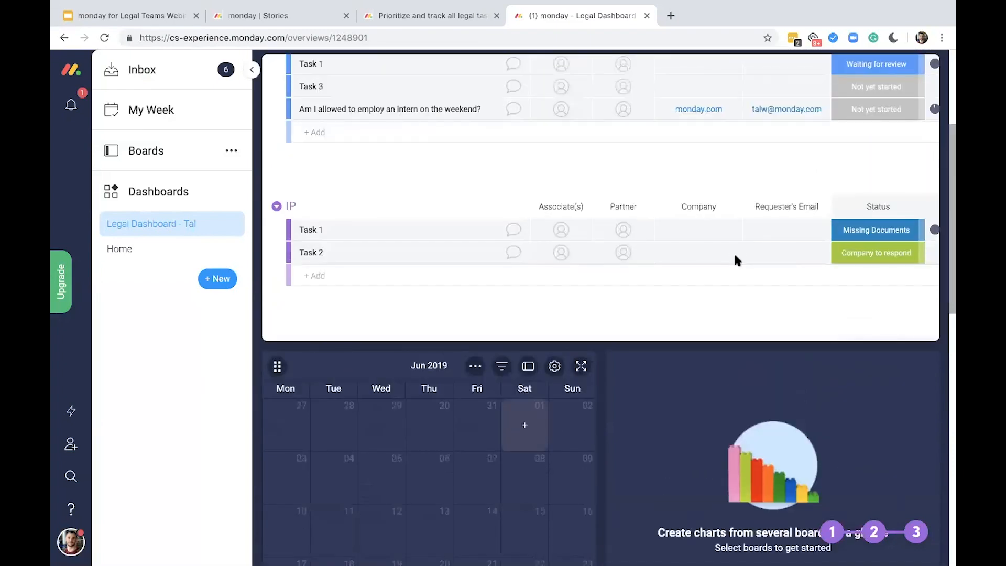
pyautogui.scroll(3, 735, 260)
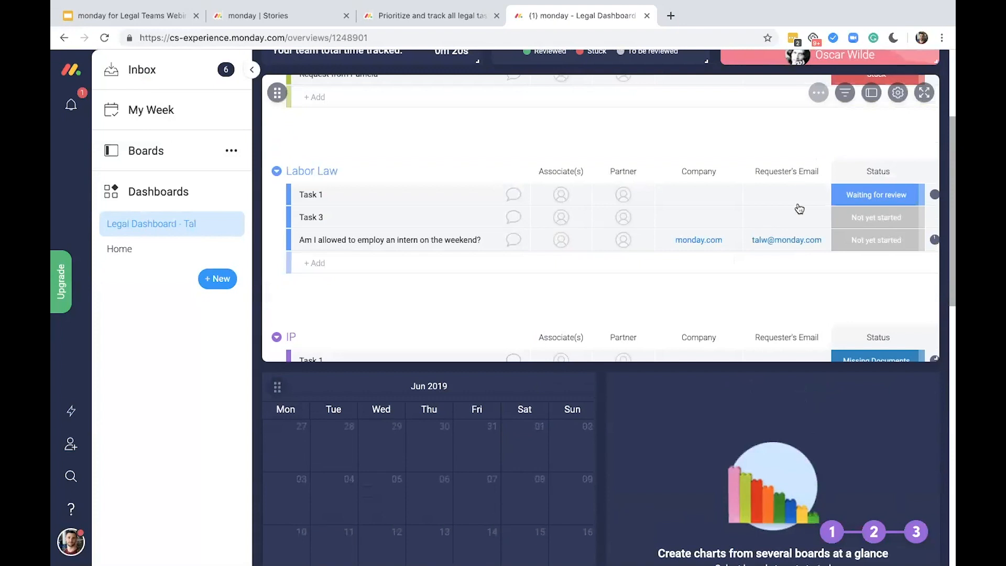
pyautogui.scroll(2, 795, 231)
pyautogui.hscroll(3, 795, 230)
pyautogui.scroll(-2, 768, 271)
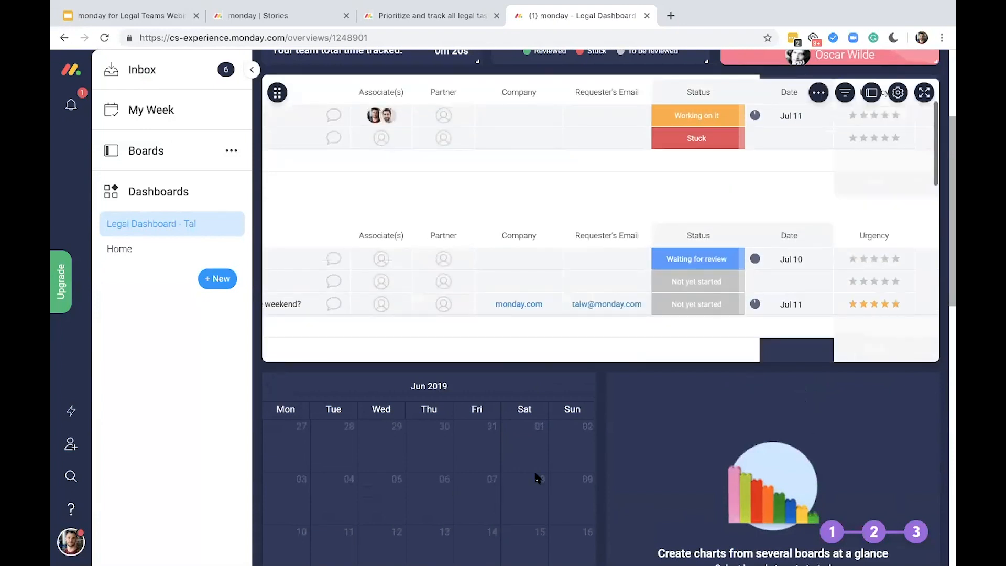
pyautogui.scroll(-2, 649, 454)
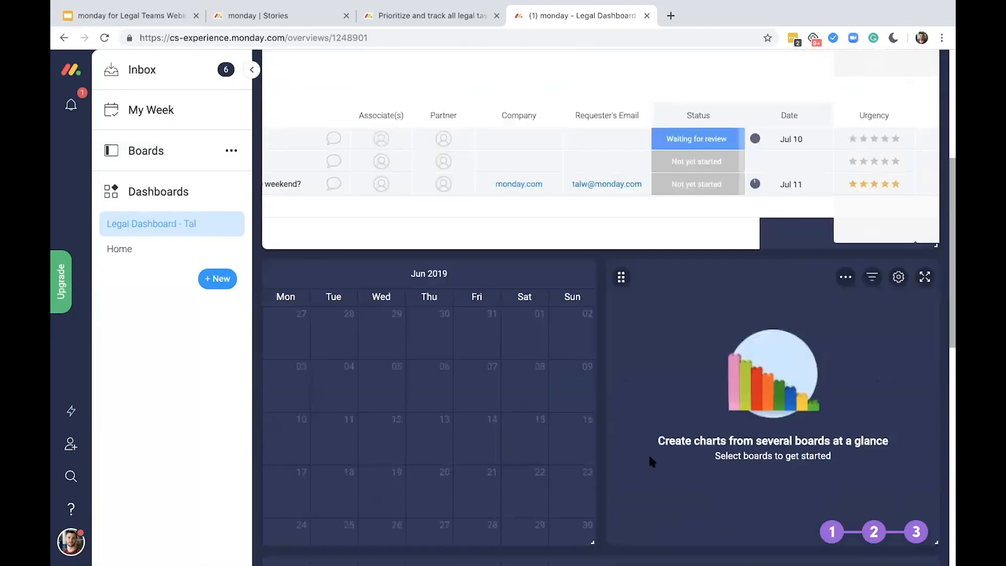
pyautogui.scroll(1, 807, 395)
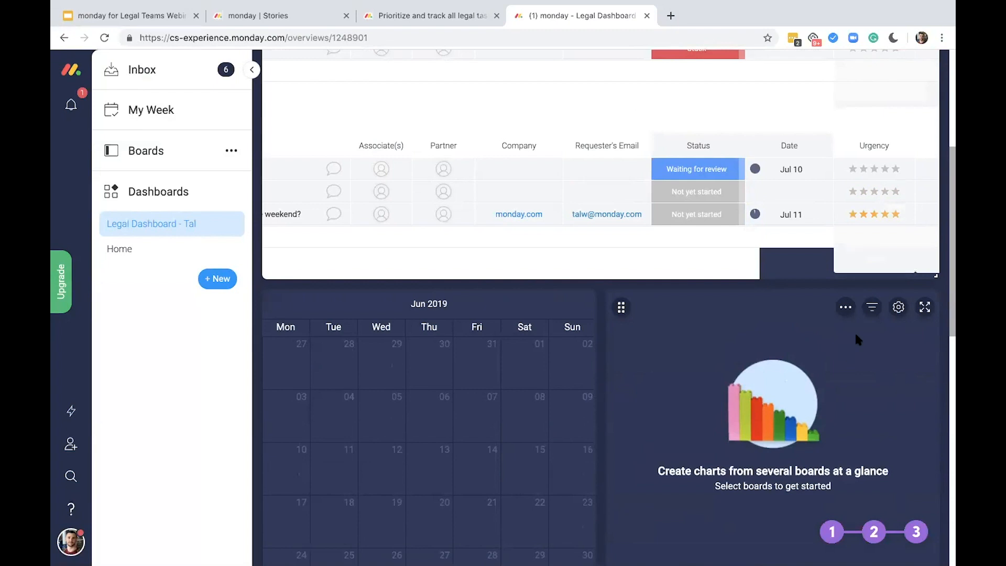
pyautogui.scroll(-1, 891, 293)
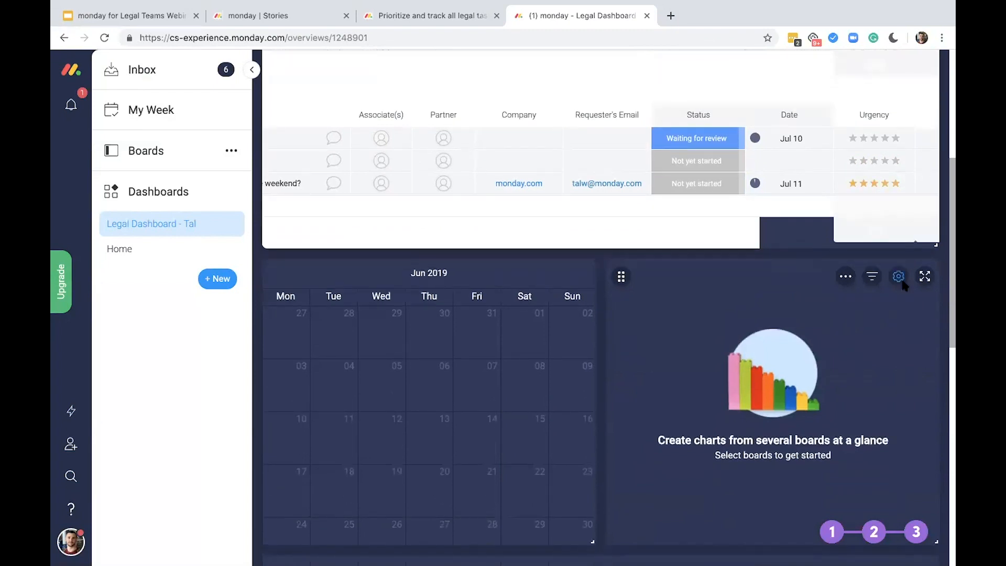
# Connect the Job Assignments by Partners chart widget to the Ongoing Legal Tasks board and save its settings
pyautogui.click(901, 280)
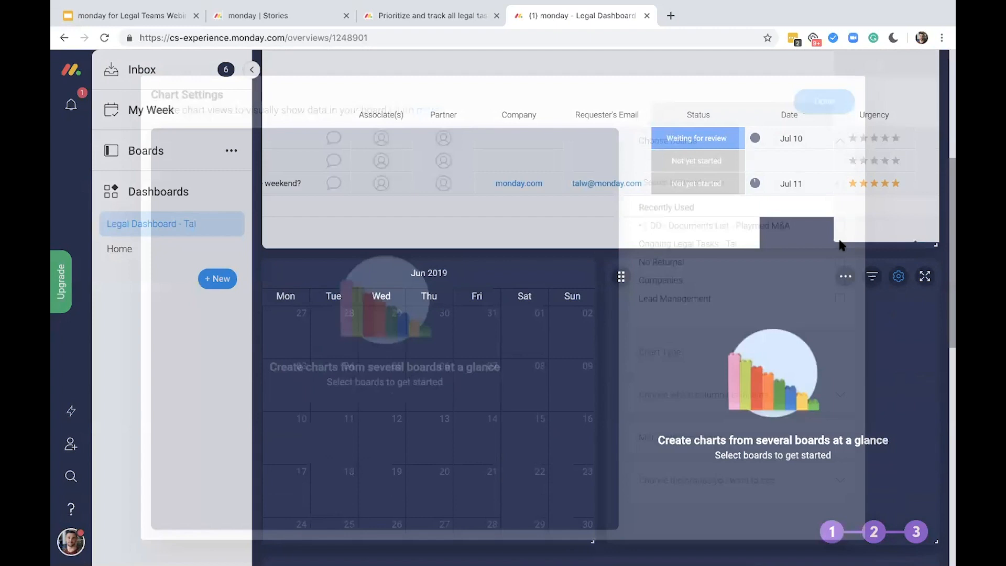
pyautogui.click(840, 243)
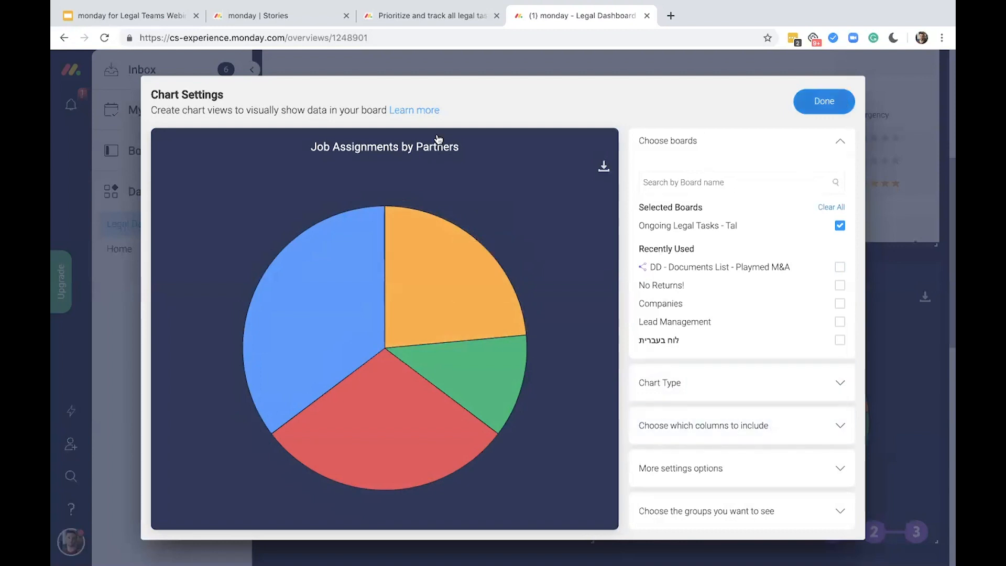
pyautogui.click(838, 96)
# Assign the same team member as Partner to both tasks in the first group of the table widget
pyautogui.scroll(2, 481, 147)
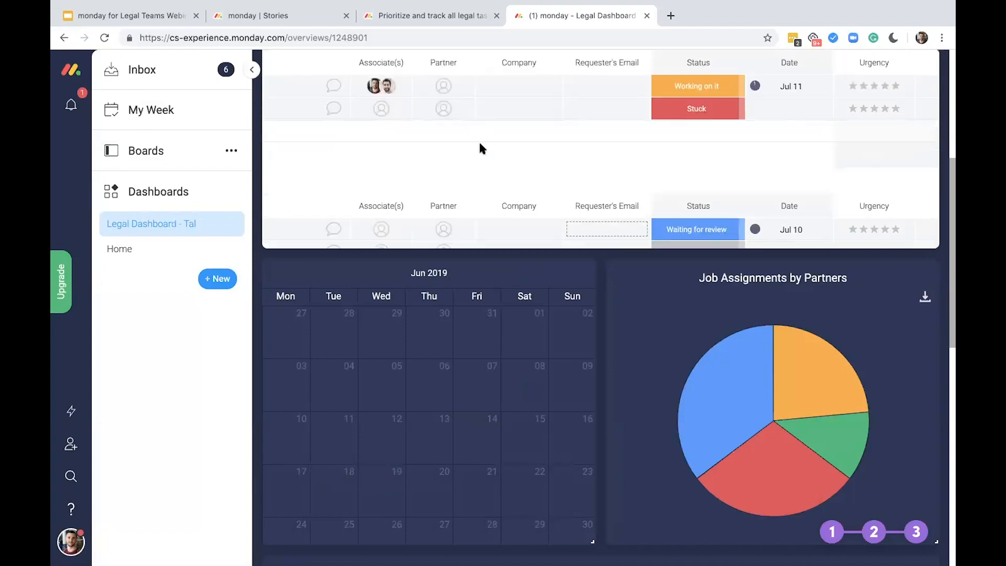
pyautogui.scroll(1, 478, 143)
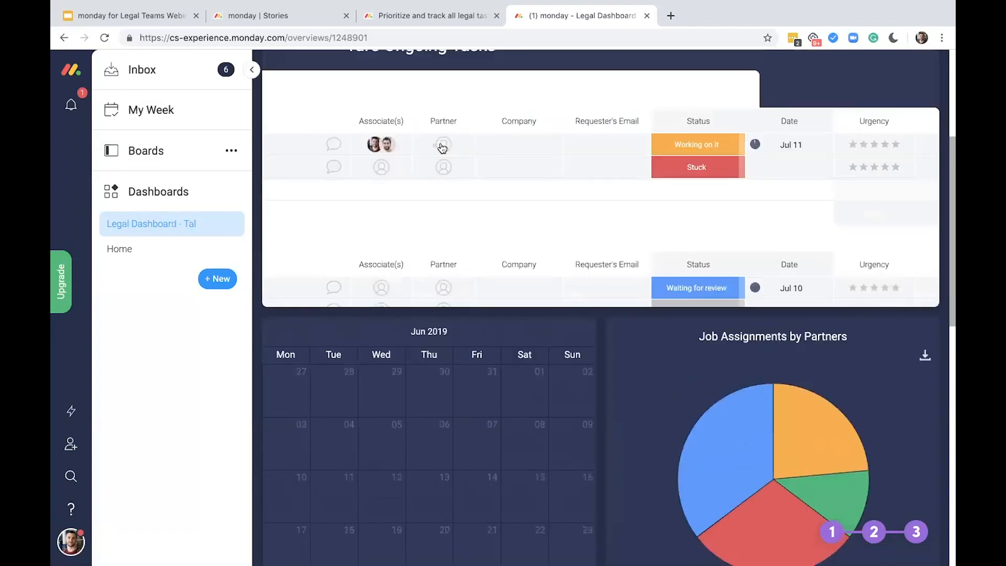
pyautogui.click(443, 148)
pyautogui.click(482, 215)
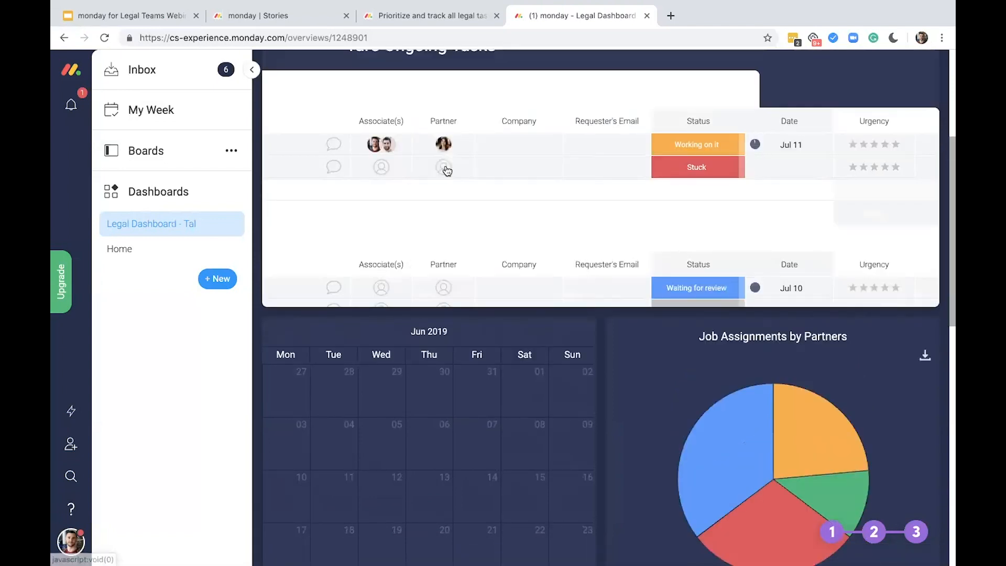
pyautogui.click(446, 169)
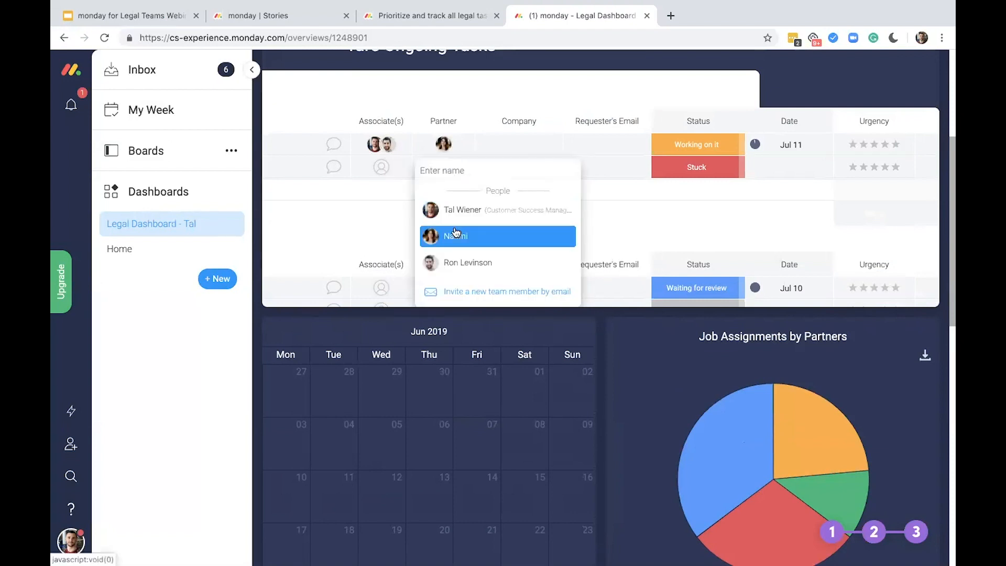
pyautogui.click(456, 232)
# Assign another team member as Partner to Task 1 and Task 3 in the Labor Law group
pyautogui.scroll(1, 454, 229)
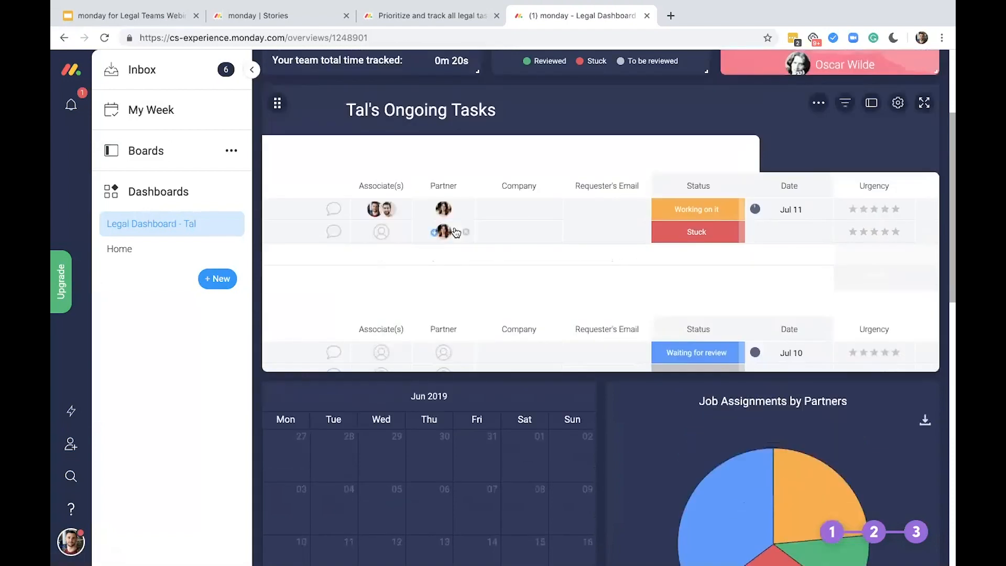
pyautogui.scroll(-1, 451, 224)
pyautogui.click(443, 269)
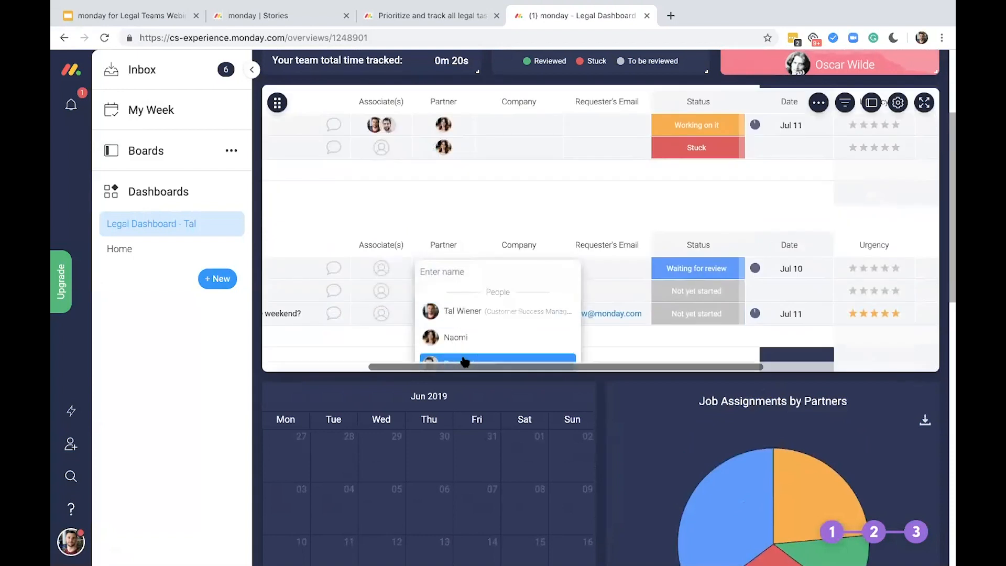
pyautogui.click(447, 292)
pyautogui.scroll(-1, 448, 296)
pyautogui.scroll(-1, 449, 297)
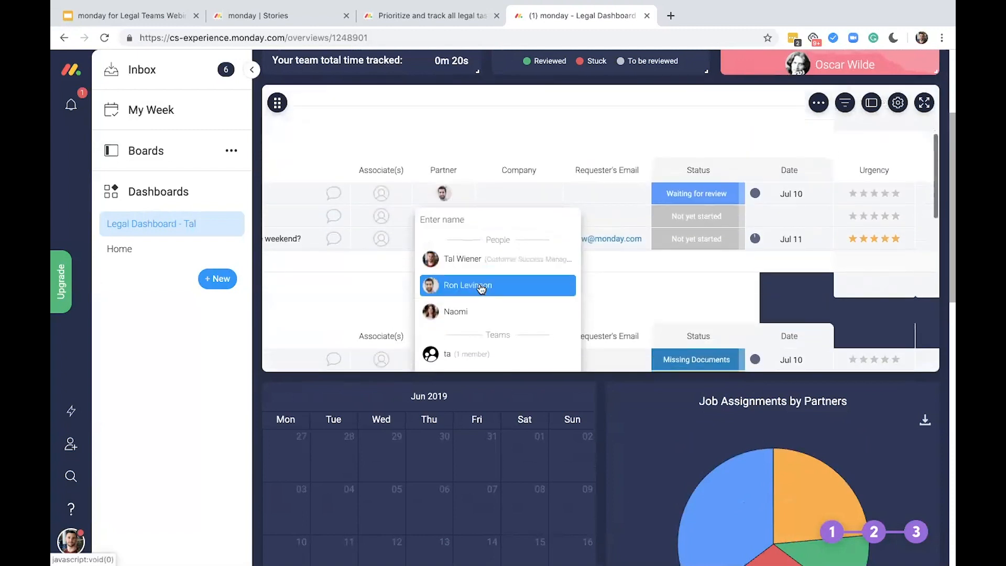
pyautogui.click(449, 285)
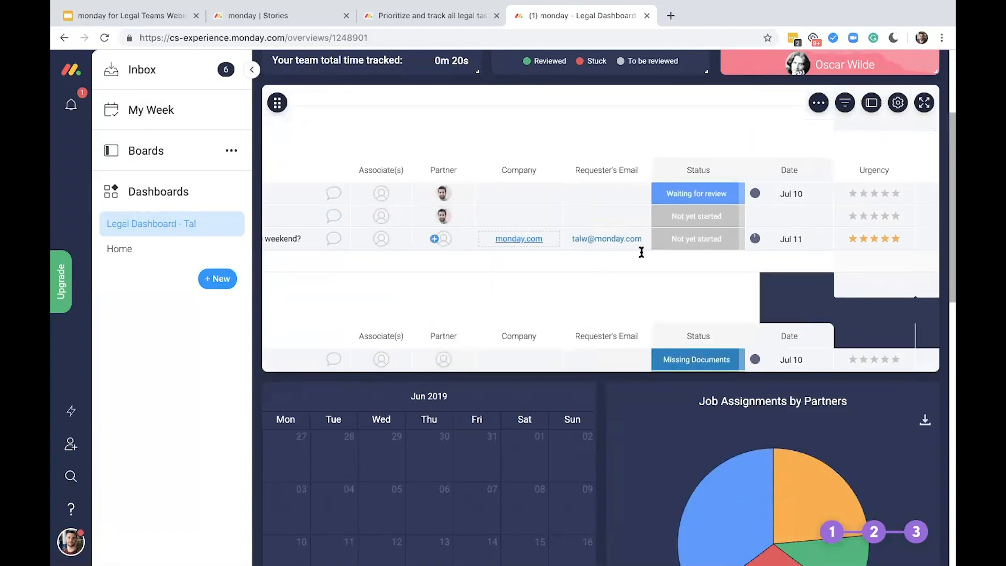
# Set the Time Est. of Task 3 in the Labor Law group to 10 hours
pyautogui.hscroll(3, 642, 252)
pyautogui.hscroll(1, 641, 252)
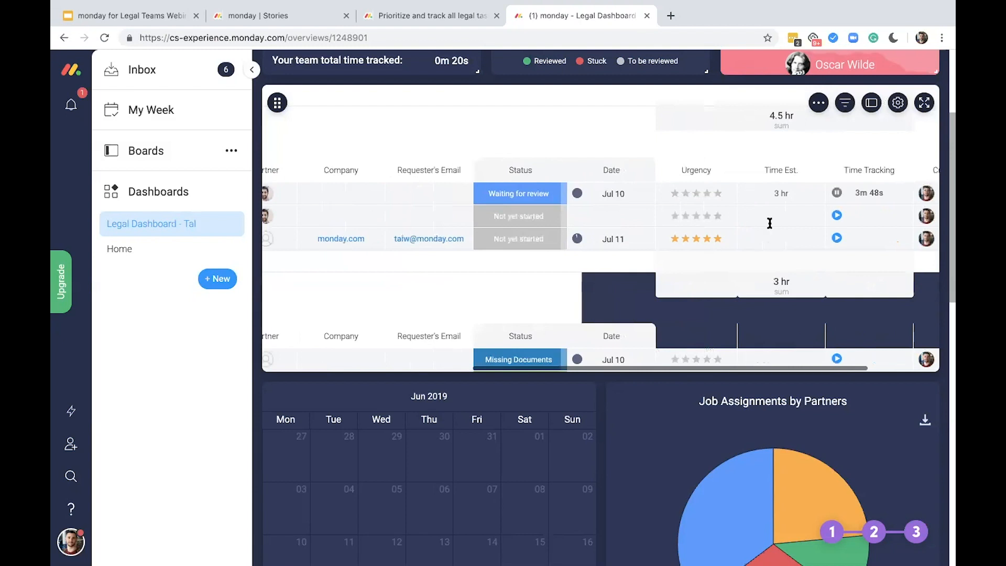
pyautogui.click(786, 218)
pyautogui.write('10')
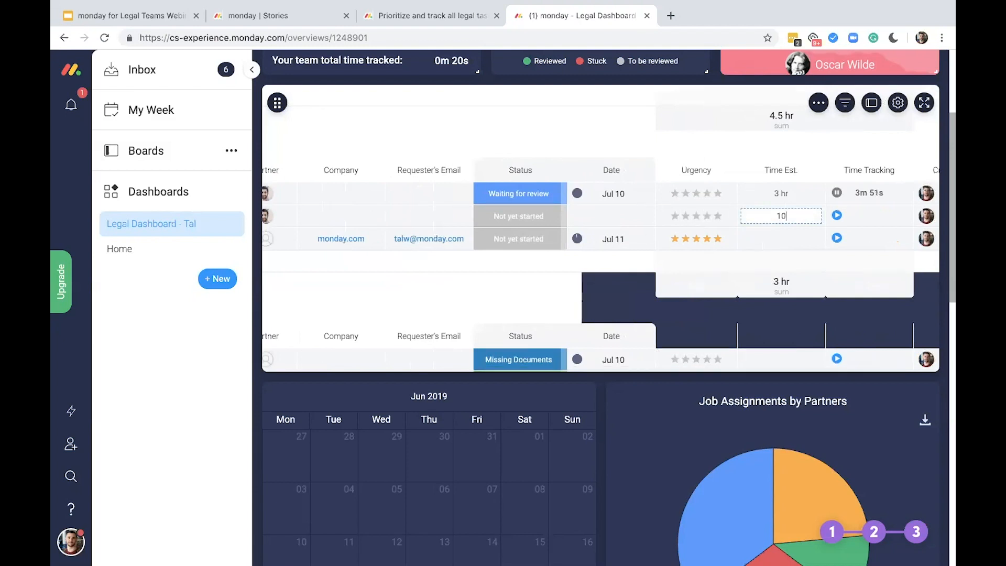
pyautogui.scroll(1, 786, 219)
pyautogui.click(725, 174)
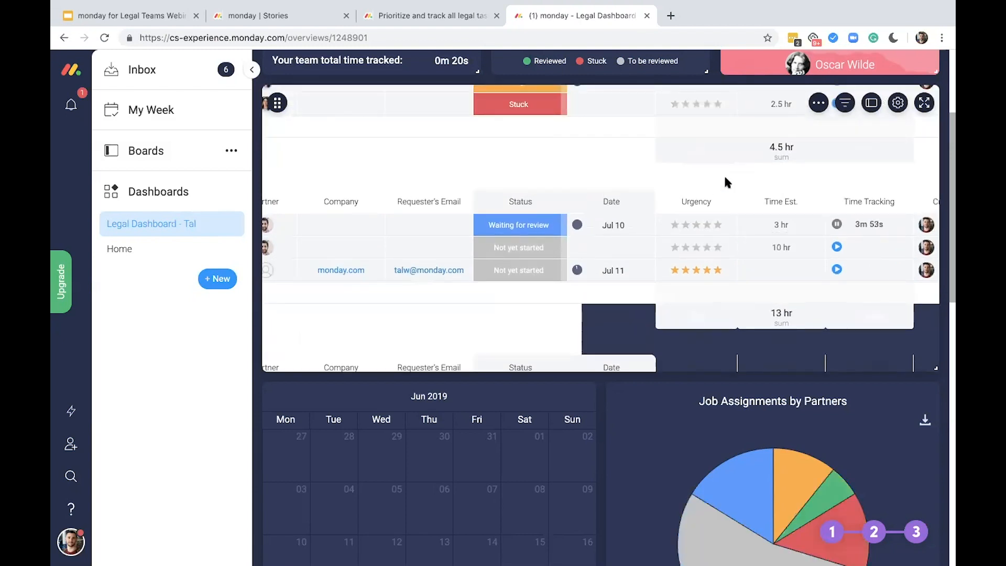
# Label the Job Assignments by Partners chart by People using the Partner column, review its weights and close the settings
pyautogui.scroll(2, 795, 201)
pyautogui.scroll(3, 795, 202)
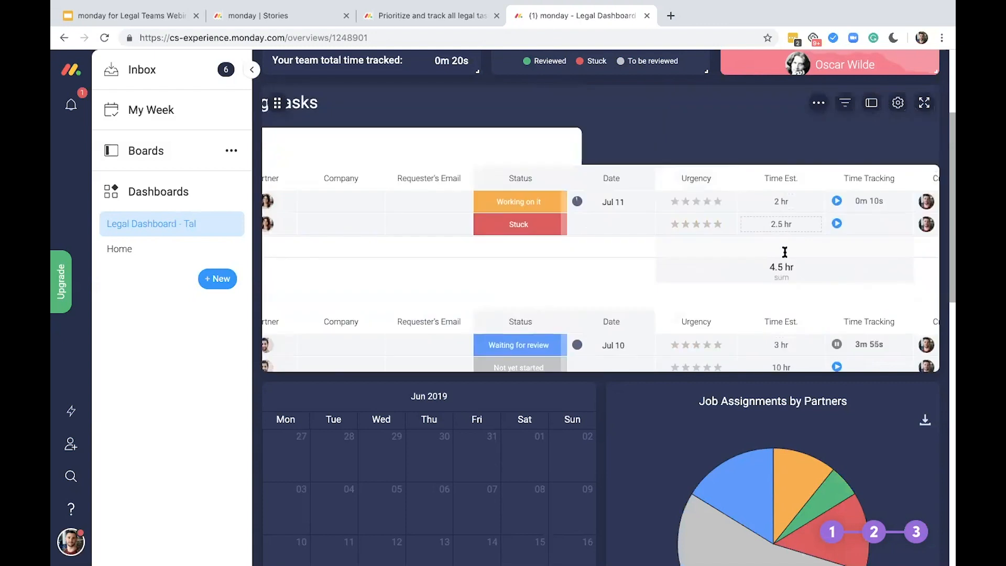
pyautogui.scroll(-3, 789, 283)
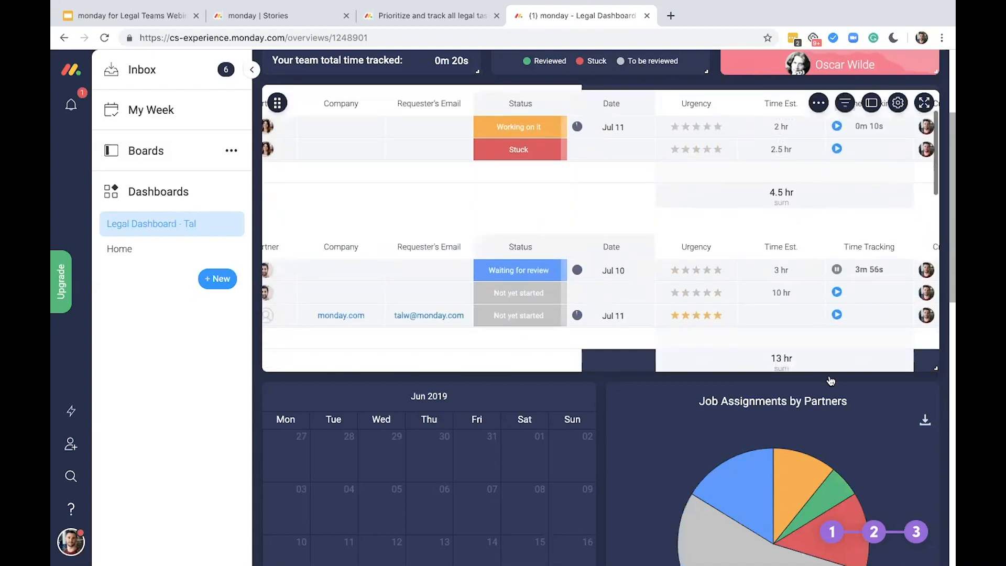
pyautogui.scroll(-3, 903, 246)
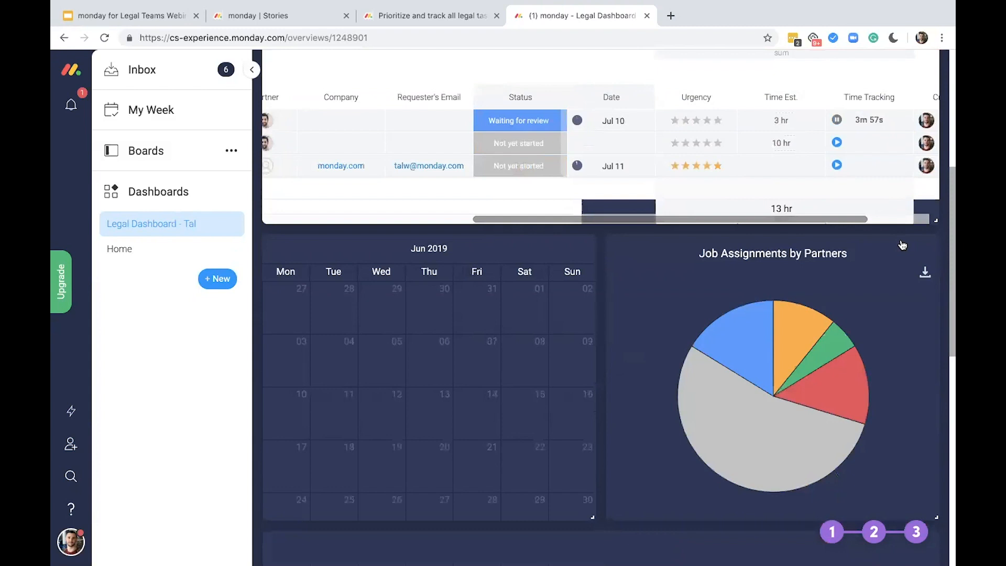
pyautogui.scroll(-1, 902, 245)
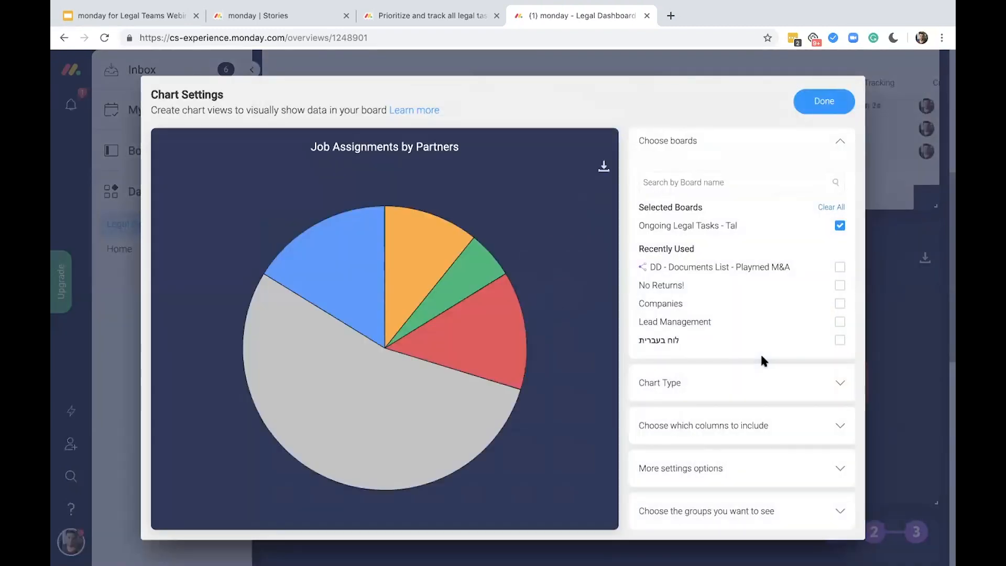
pyautogui.click(817, 424)
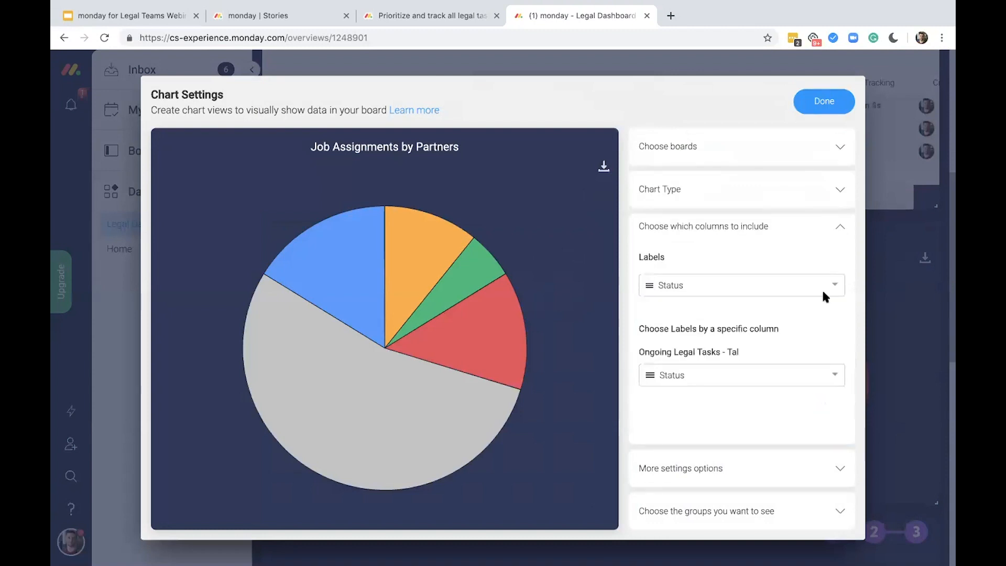
pyautogui.click(764, 286)
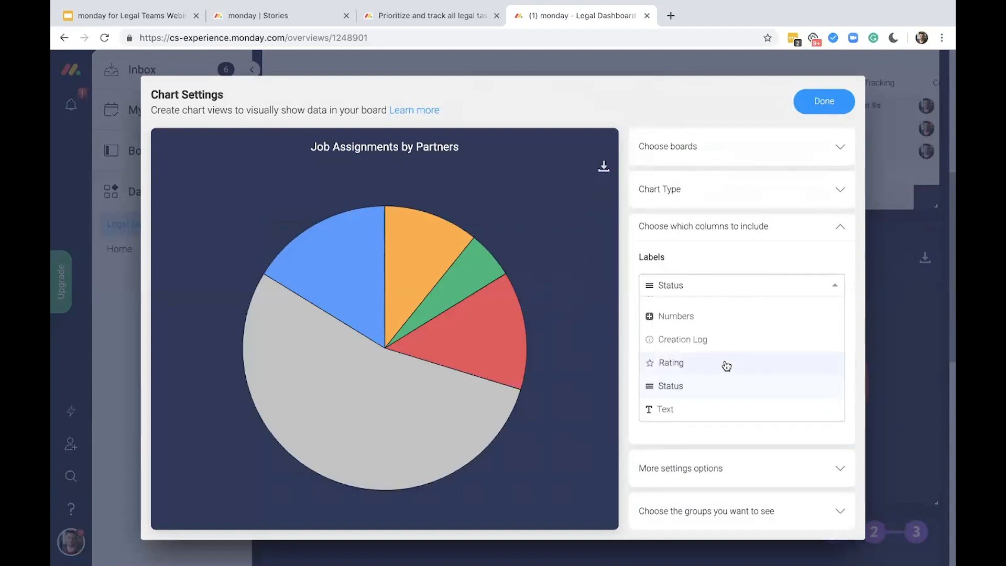
pyautogui.scroll(2, 723, 364)
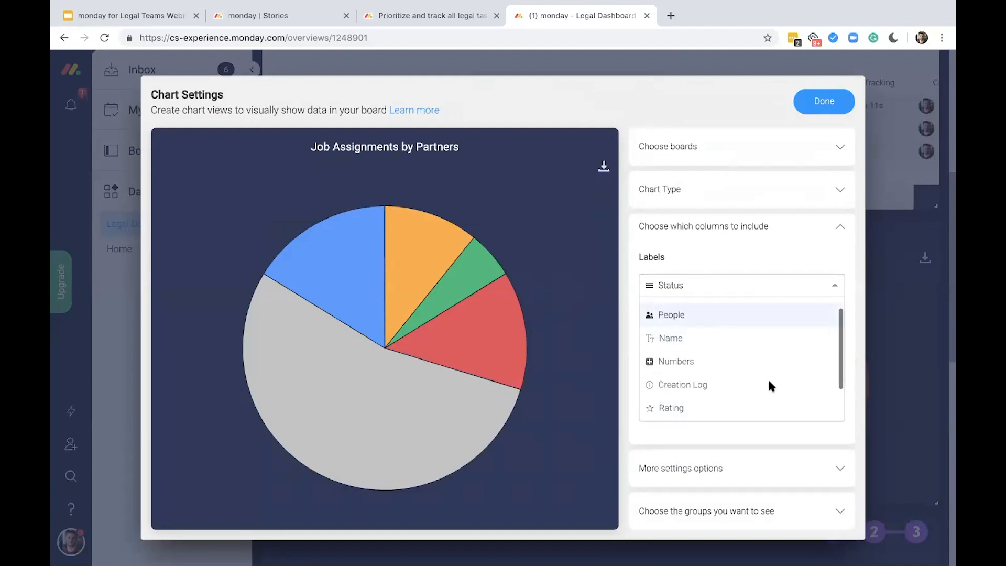
pyautogui.click(734, 314)
pyautogui.click(736, 375)
pyautogui.click(728, 424)
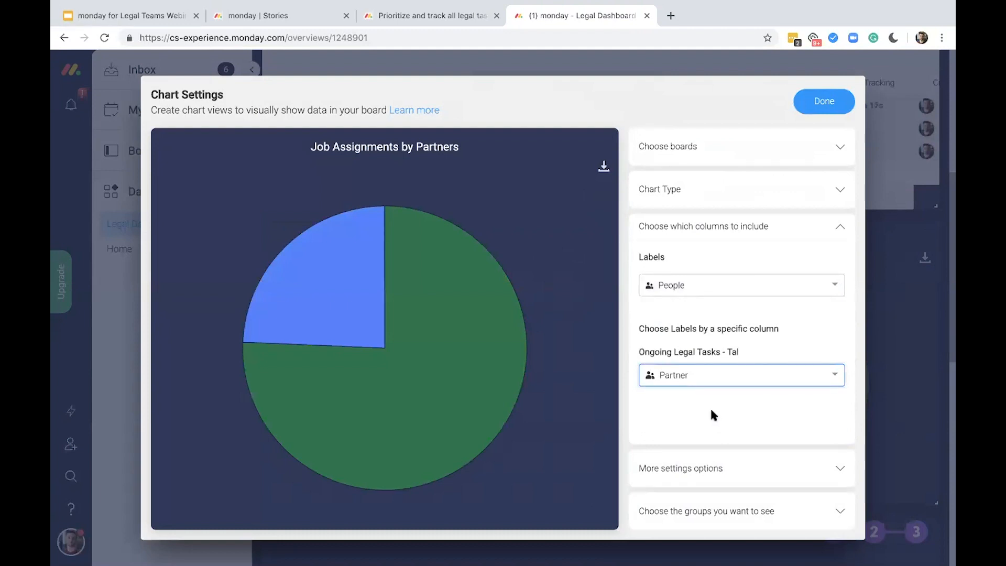
pyautogui.click(717, 467)
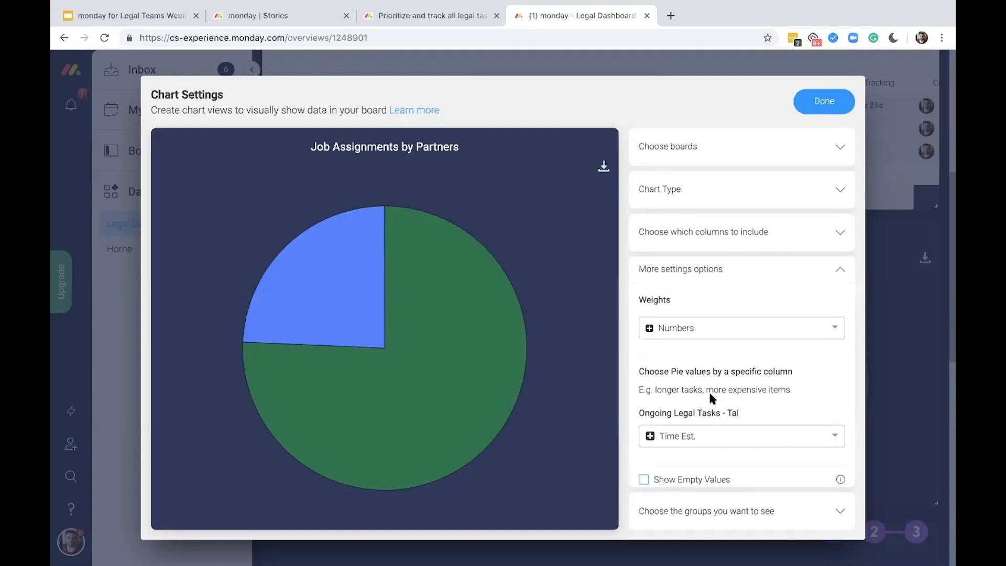
pyautogui.click(890, 269)
# Check each partner's share of the estimated time in the Job Assignments by Partners pie chart
pyautogui.moveTo(783, 310)
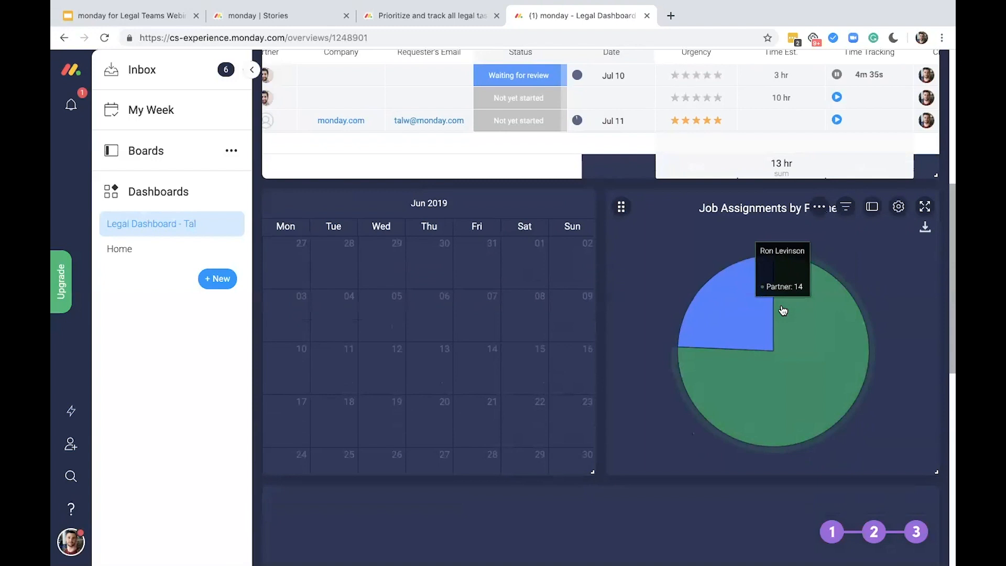
pyautogui.moveTo(749, 309)
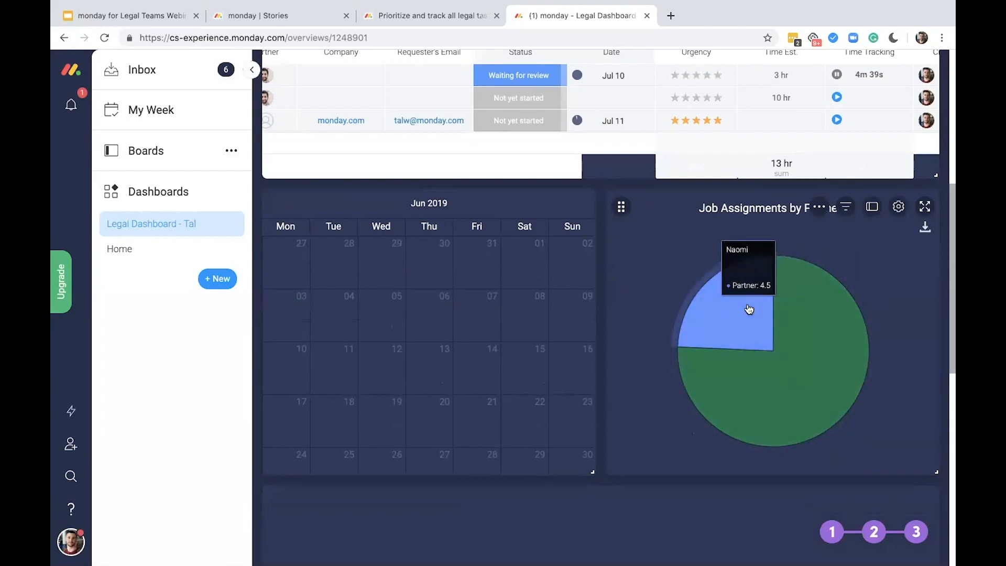
pyautogui.scroll(-3, 772, 276)
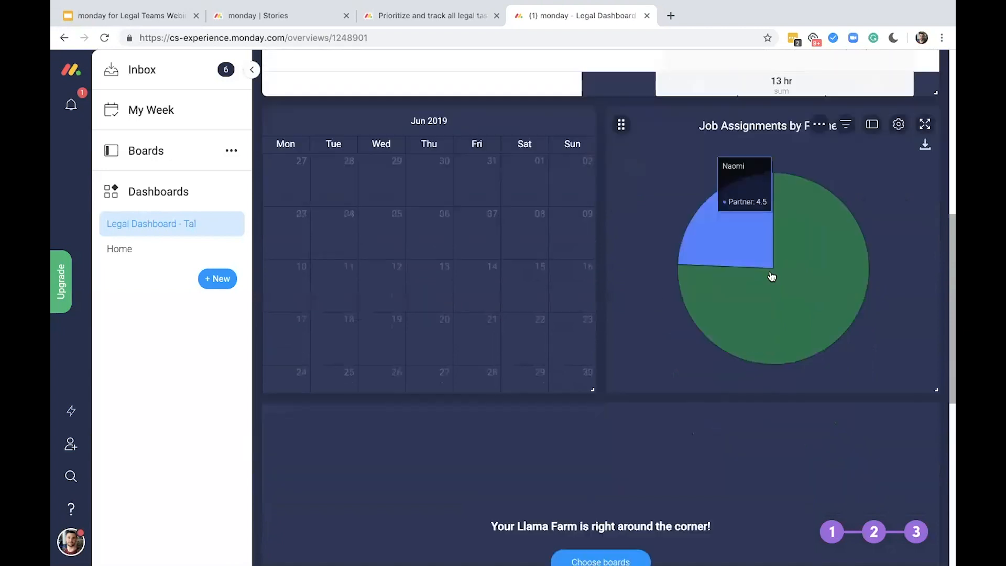
pyautogui.scroll(-2, 772, 276)
pyautogui.moveTo(747, 226)
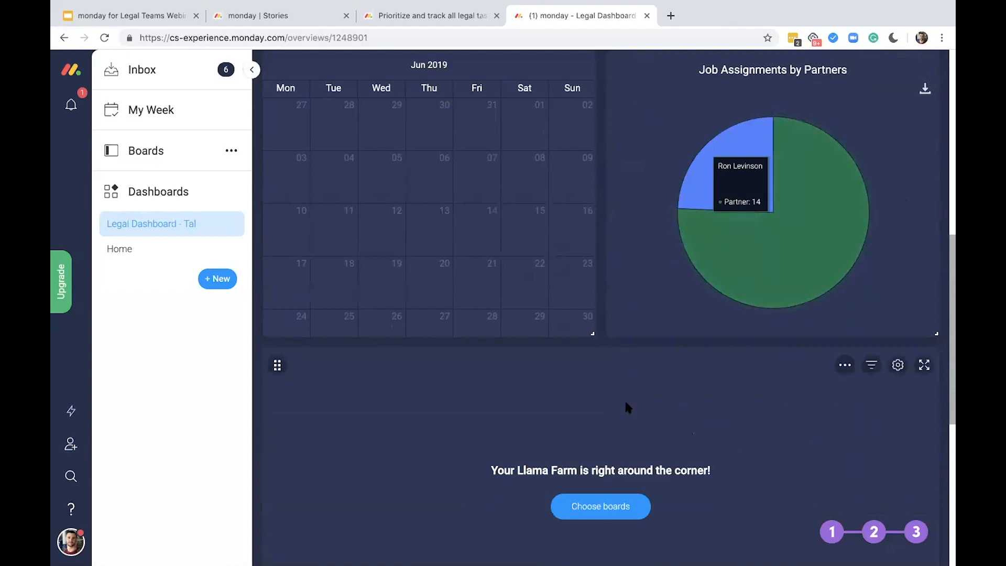
# Connect the Llama Farm widget to the Ongoing Legal Tasks board and save its settings
pyautogui.scroll(-3, 627, 408)
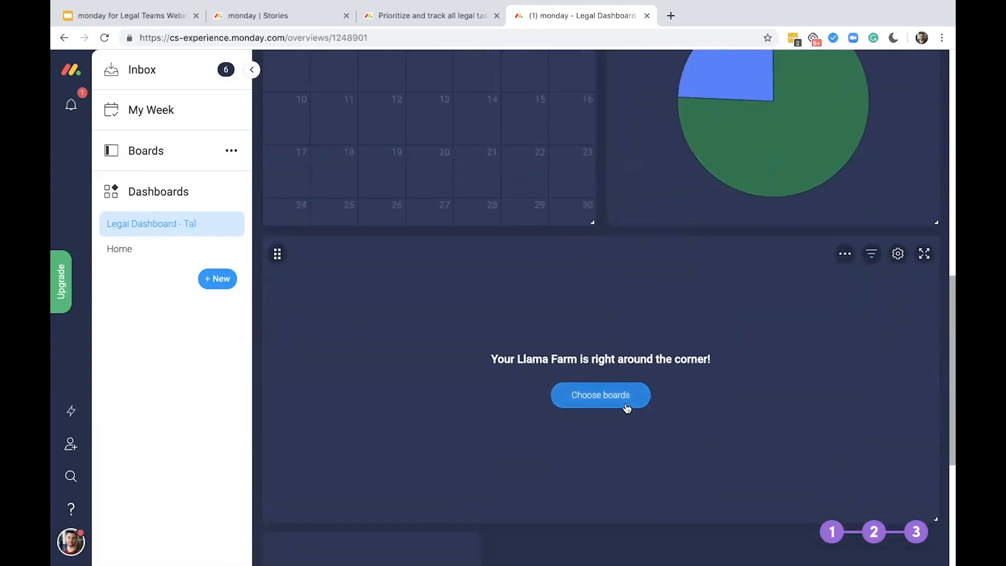
pyautogui.click(614, 406)
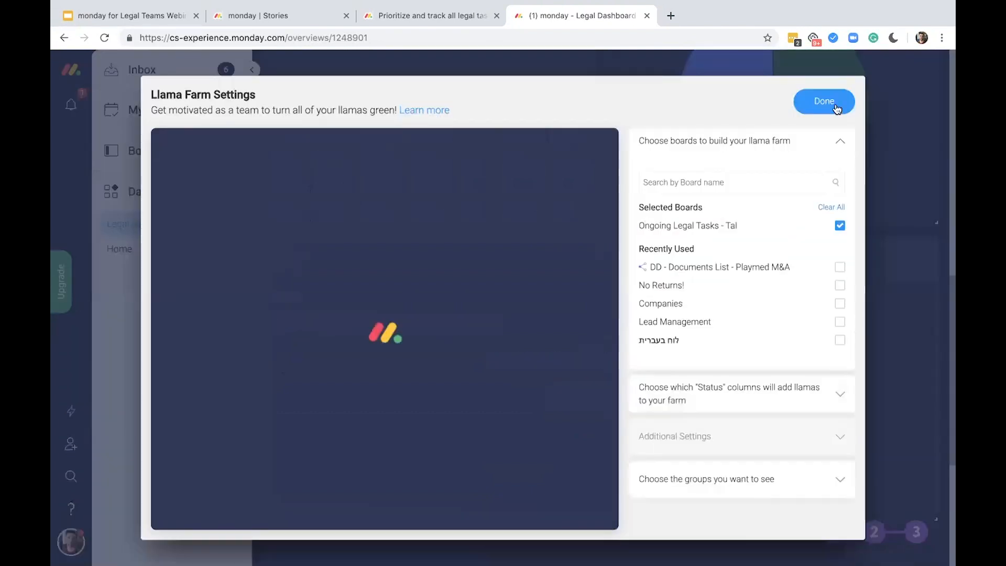
pyautogui.click(837, 109)
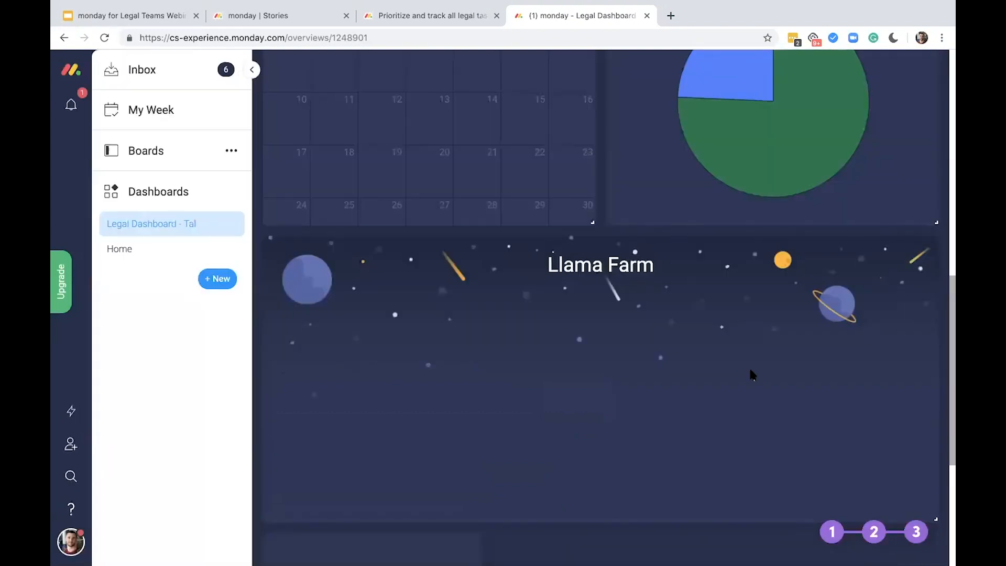
pyautogui.scroll(-1, 752, 374)
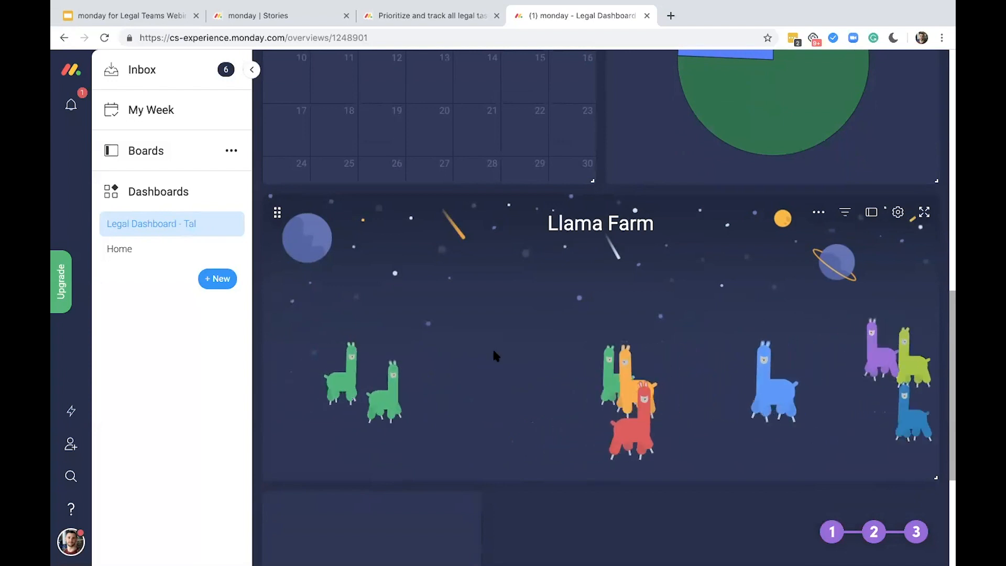
# Review which team members have access to the Legal Dashboard, close the member list and look over the finished widgets
pyautogui.scroll(5, 494, 355)
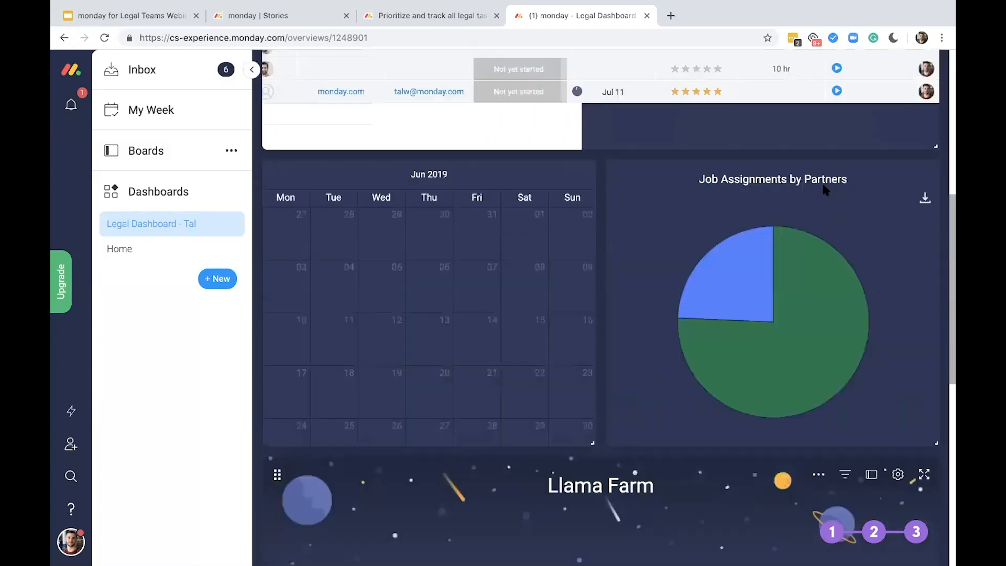
pyautogui.scroll(8, 876, 95)
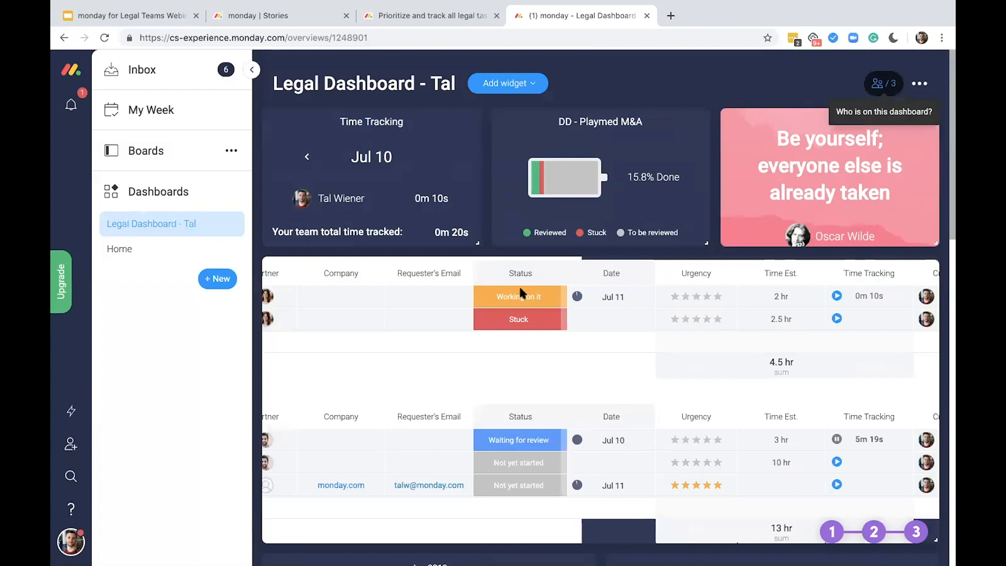
pyautogui.click(885, 84)
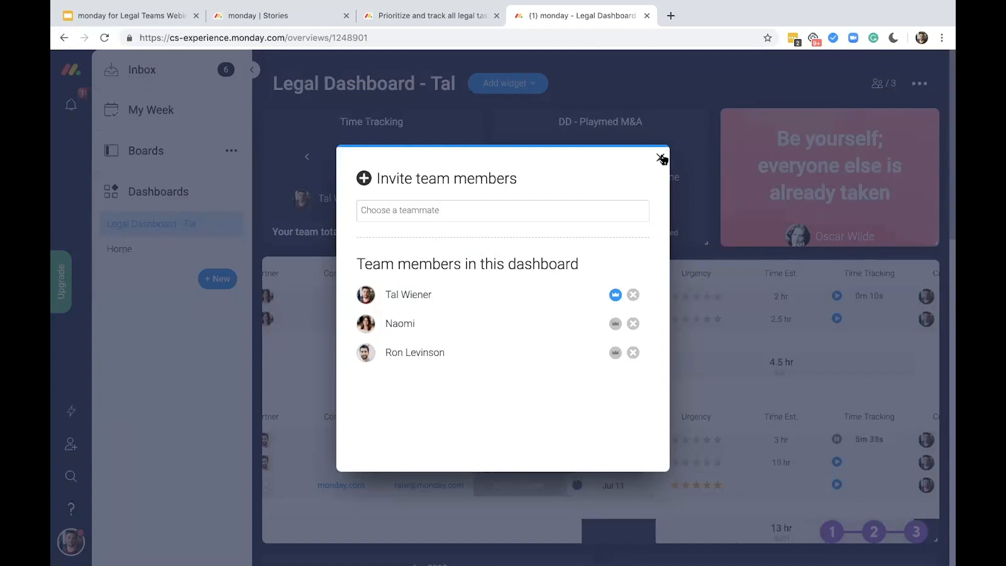
pyautogui.click(686, 89)
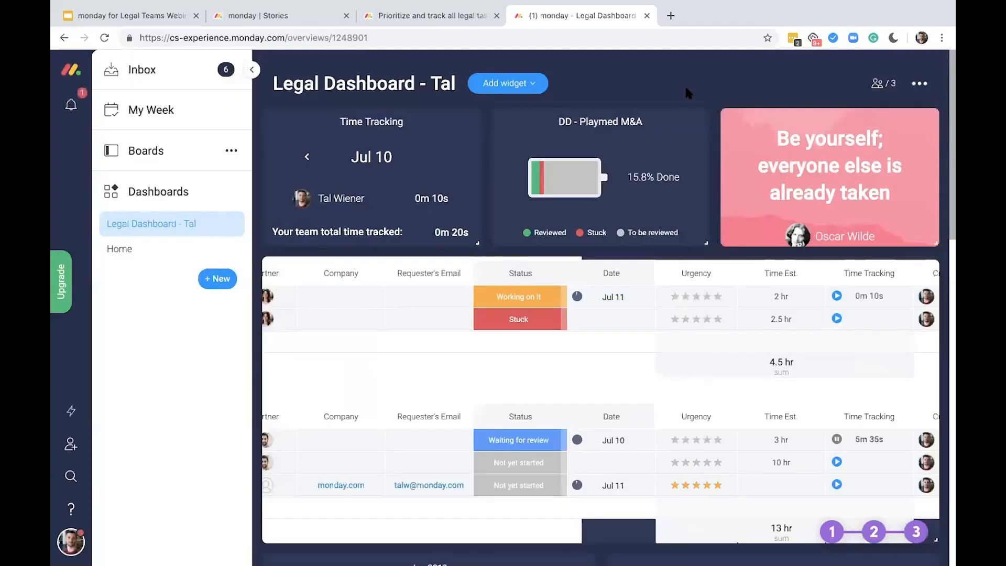
pyautogui.scroll(-3, 686, 89)
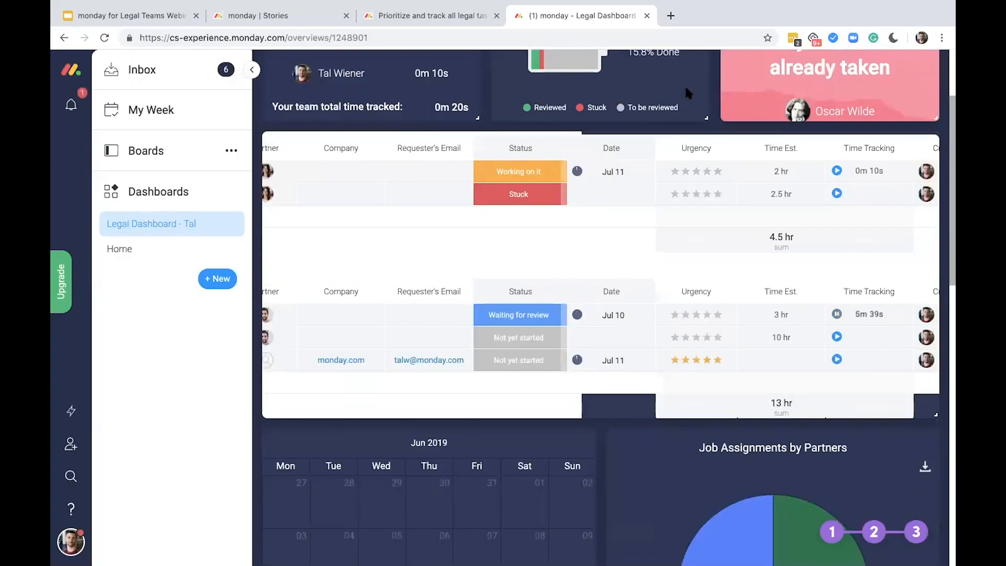
pyautogui.scroll(3, 686, 89)
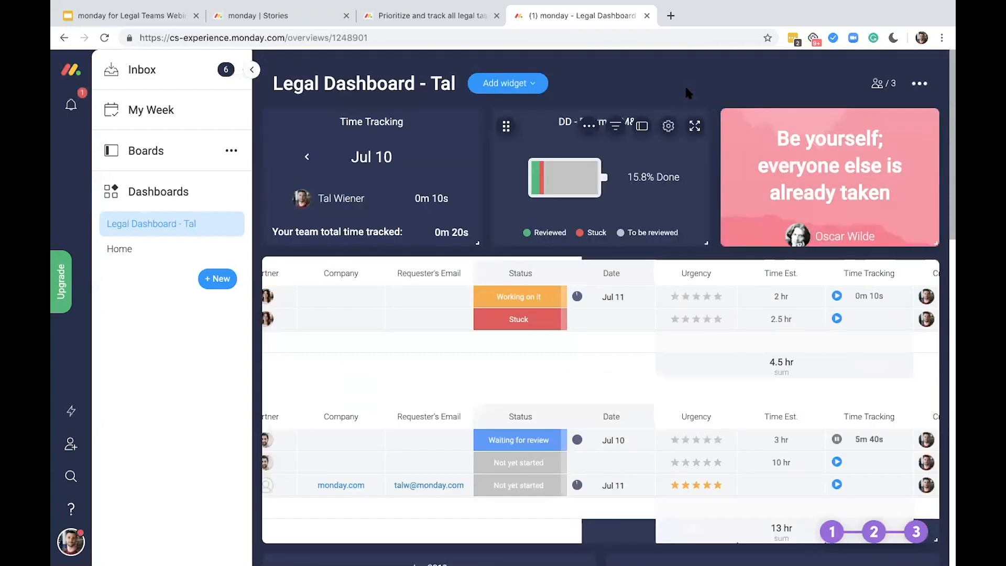